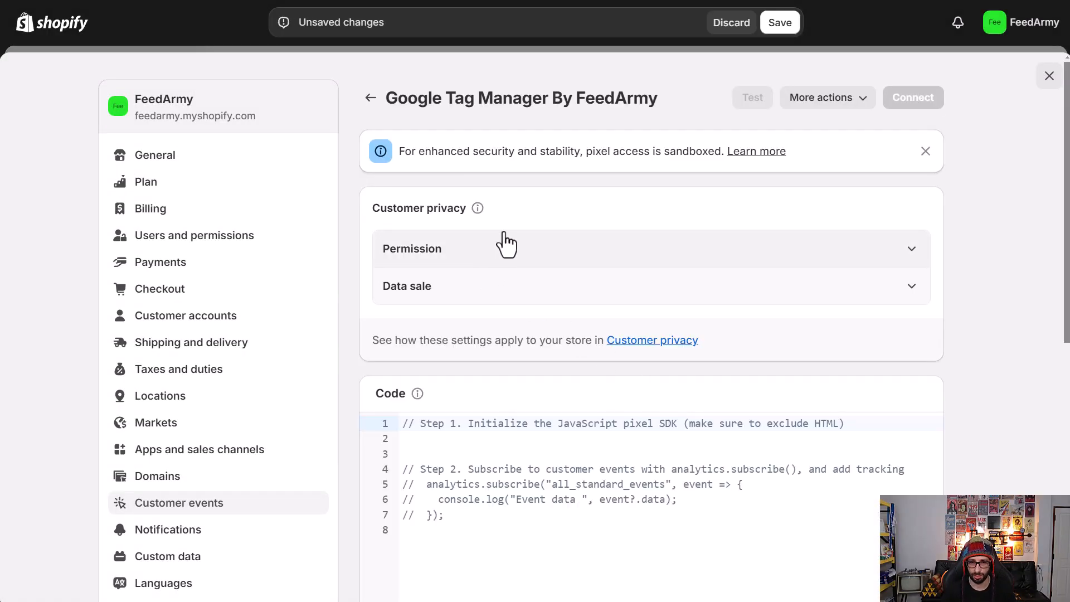
Step: Review the pixel's data sale options and replace all placeholder code with the copied FeedArmy tracking script
click(473, 286)
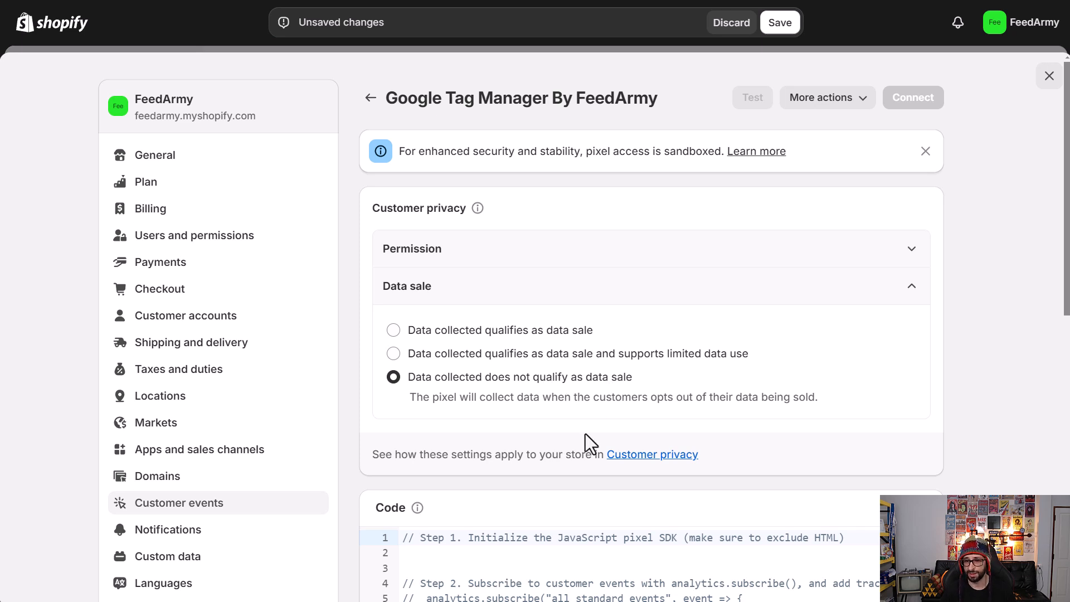
click(527, 299)
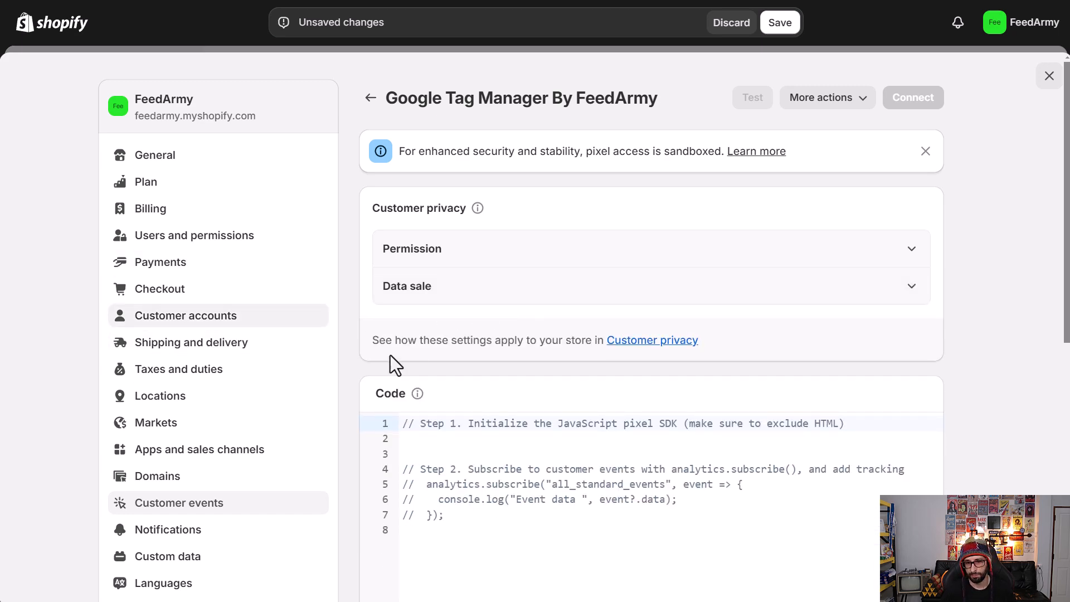
click(556, 467)
key(ctrl+a)
key(ctrl+v)
scroll(726, 209, down, 5)
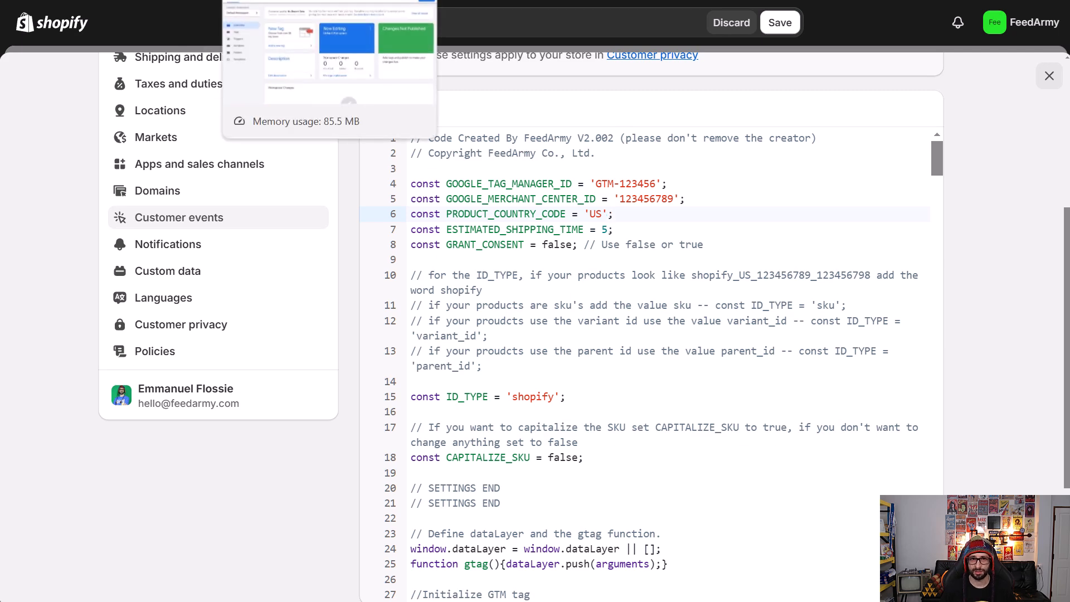
Step: Copy the container ID from Google Tag Manager's install snippet and substitute it for 123456 in GOOGLE_TAG_MANAGER_ID in the Shopify pixel code
click(279, 1)
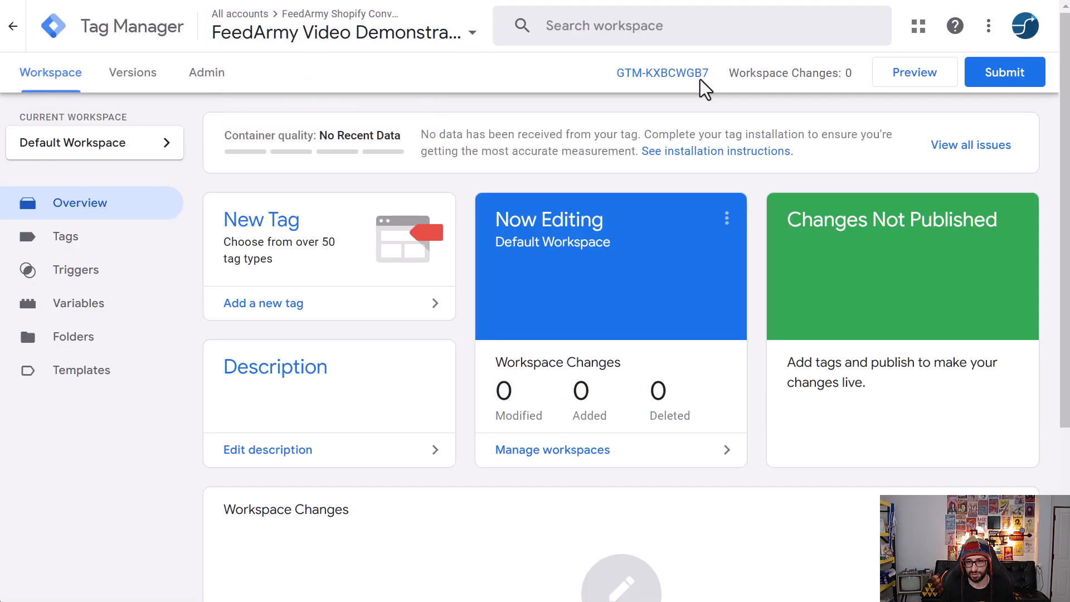
click(676, 78)
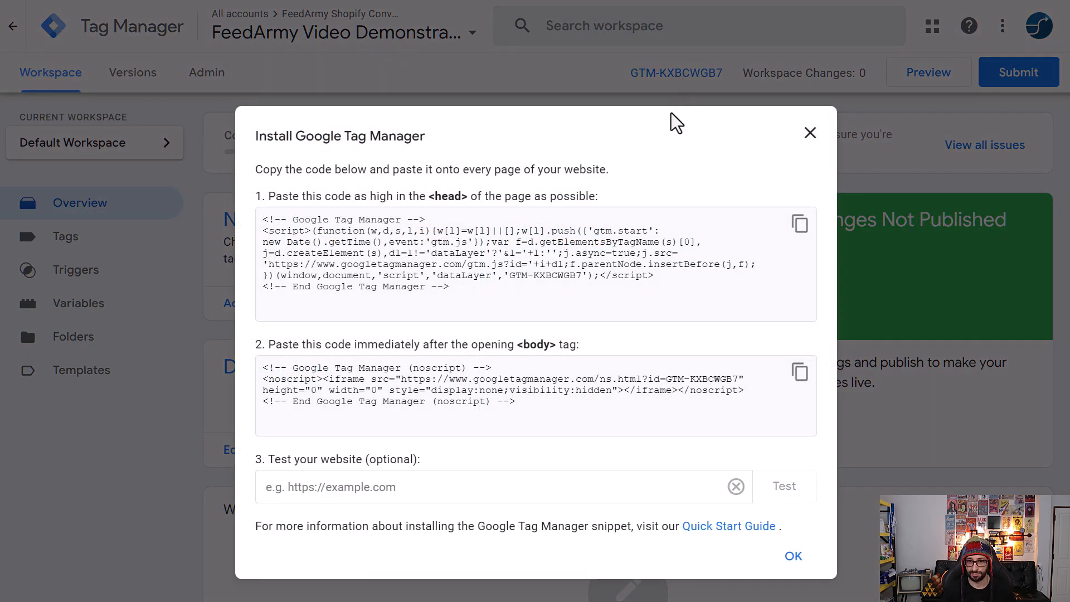
double_click(548, 277)
key(ctrl+c)
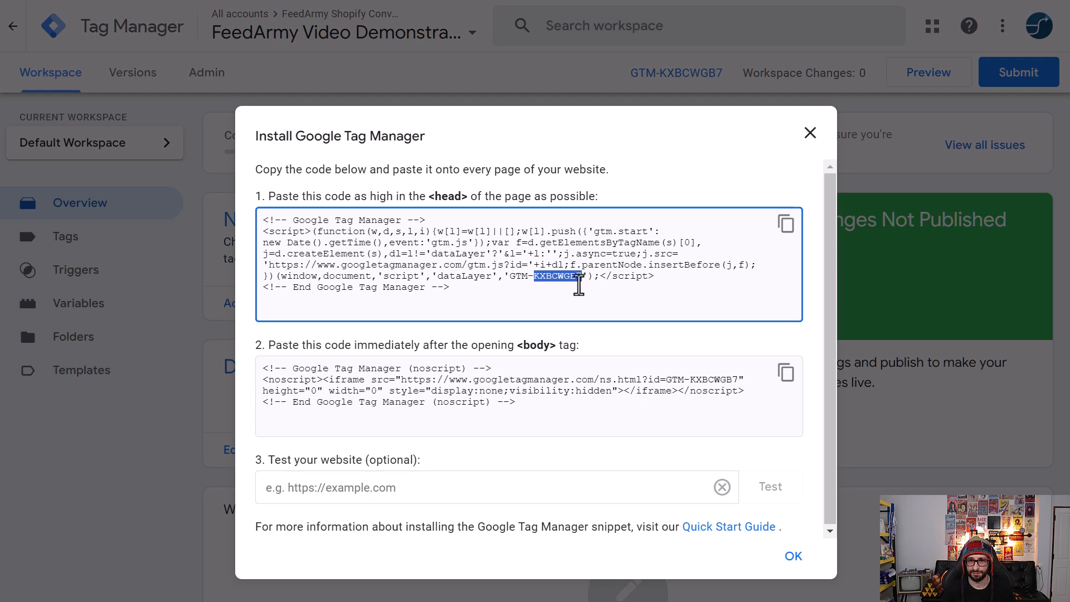
click(794, 557)
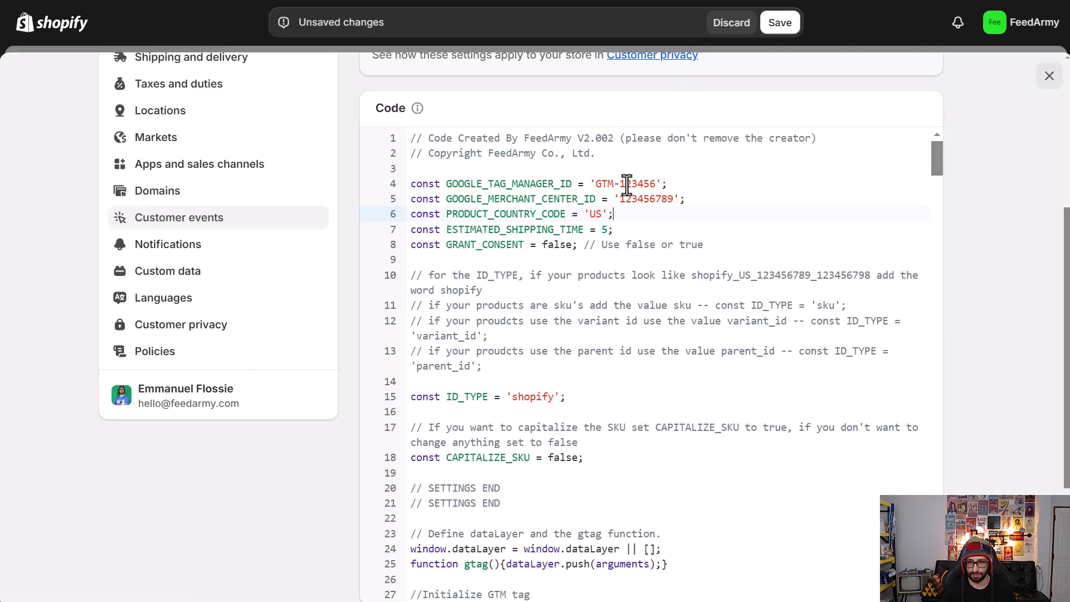
double_click(627, 184)
key(ctrl+v)
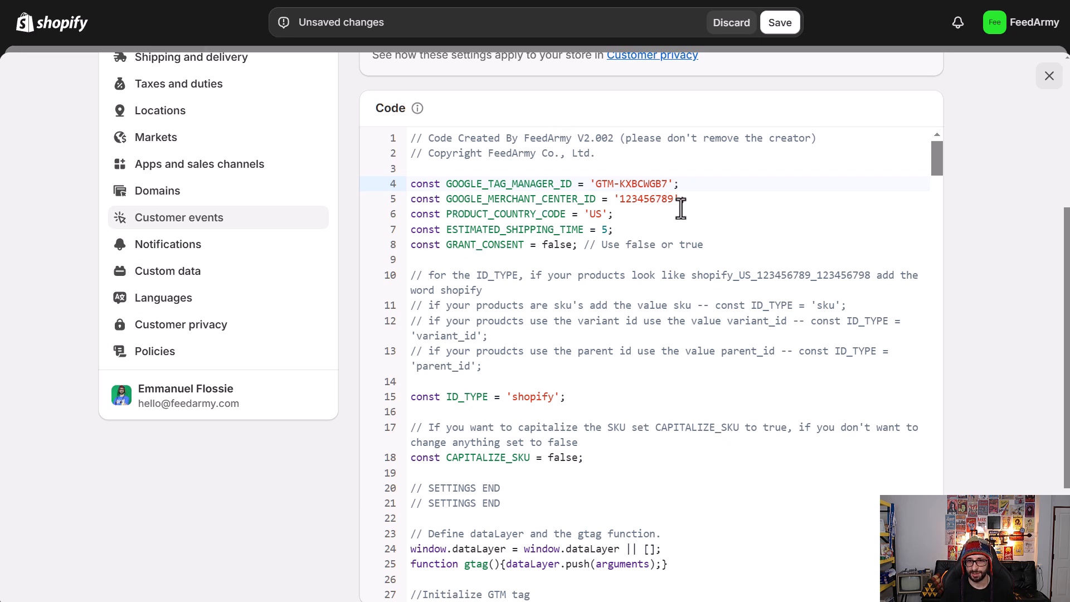
Step: Look up the account ID in Google Merchant Center and locate the GOOGLE_MERCHANT_CENTER_ID placeholder in the Shopify pixel code
click(637, 200)
key(ctrl+t)
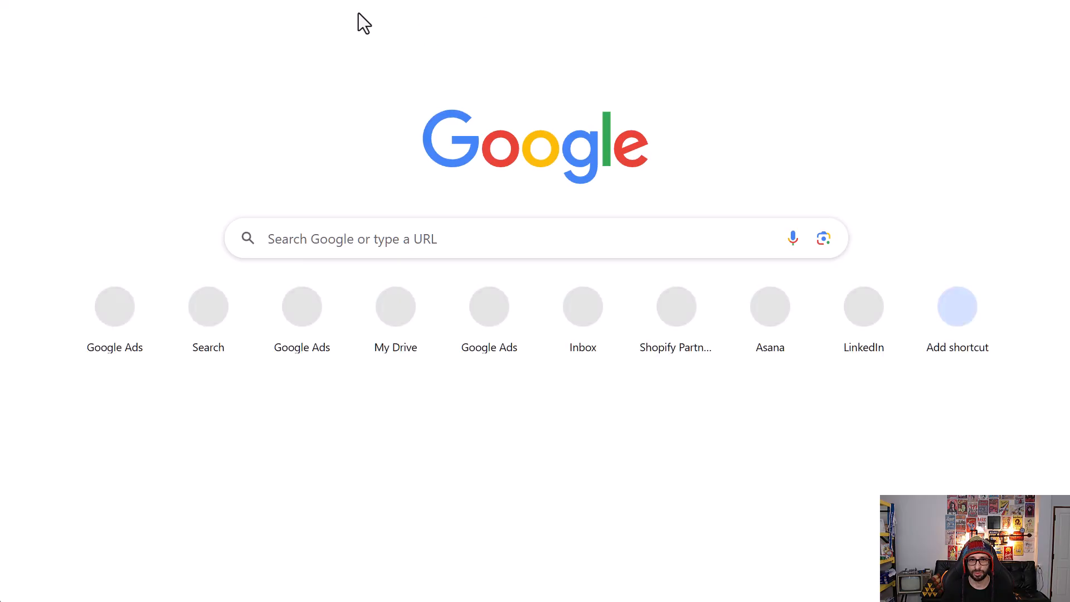
click(284, 1)
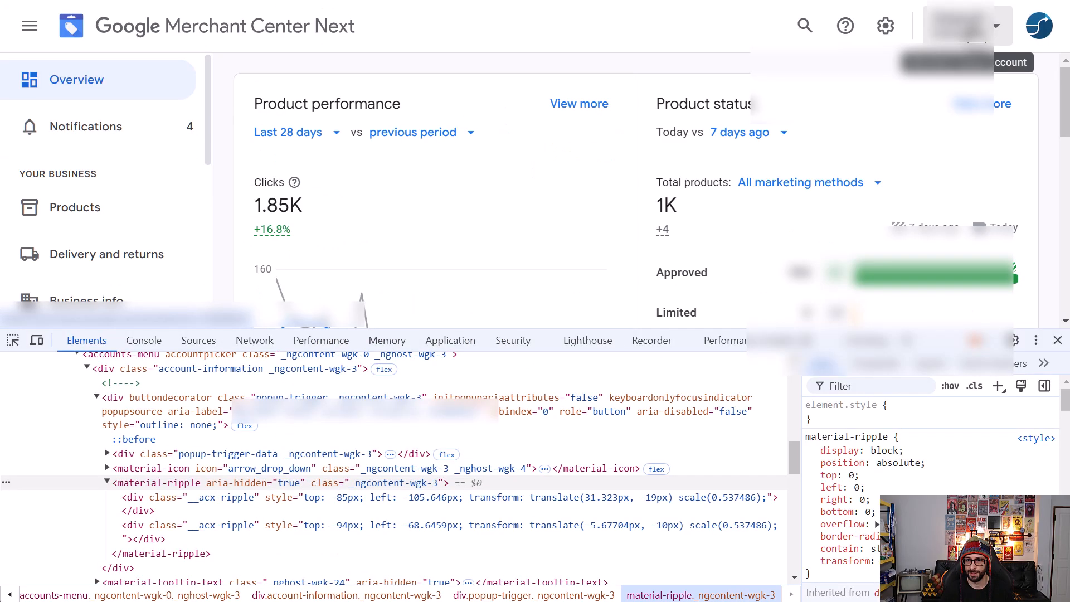
click(968, 25)
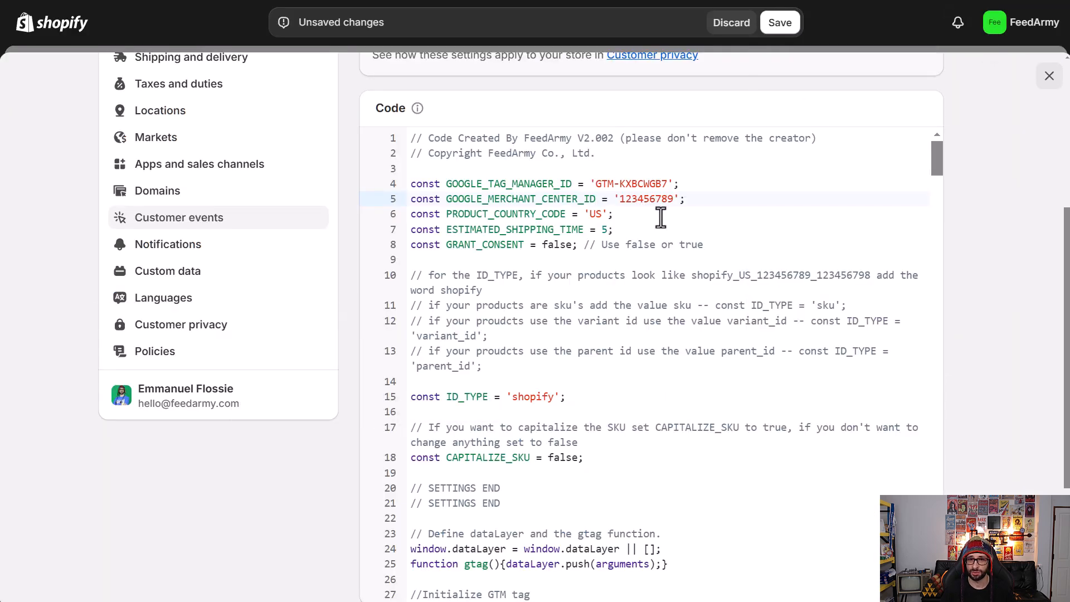
double_click(657, 199)
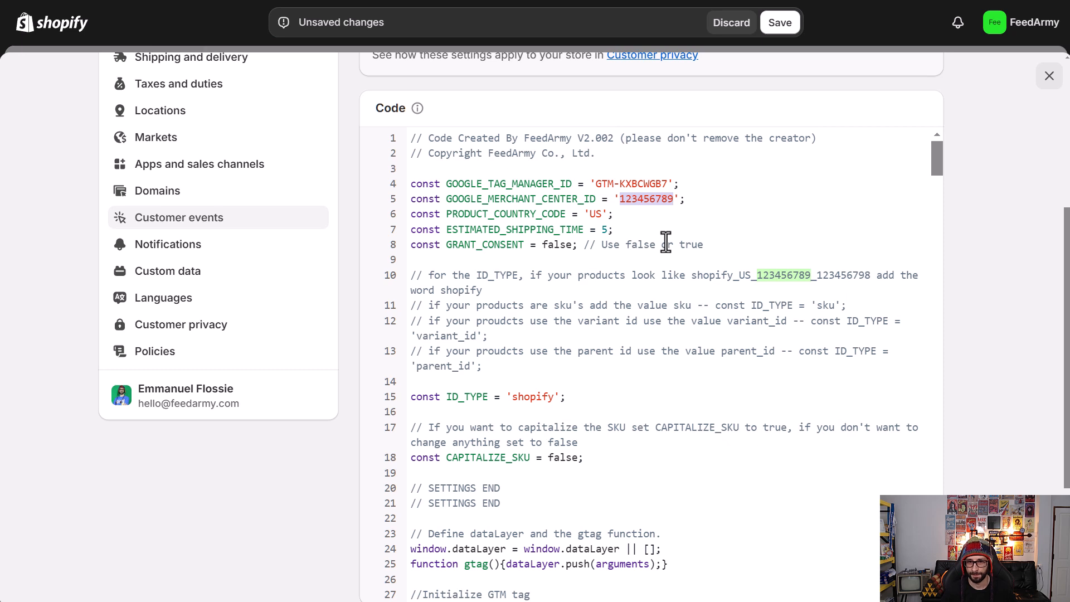
Step: Compare the PRODUCT_COUNTRY_CODE value with the country part of the sample product ID in the ID_TYPE comment
click(596, 213)
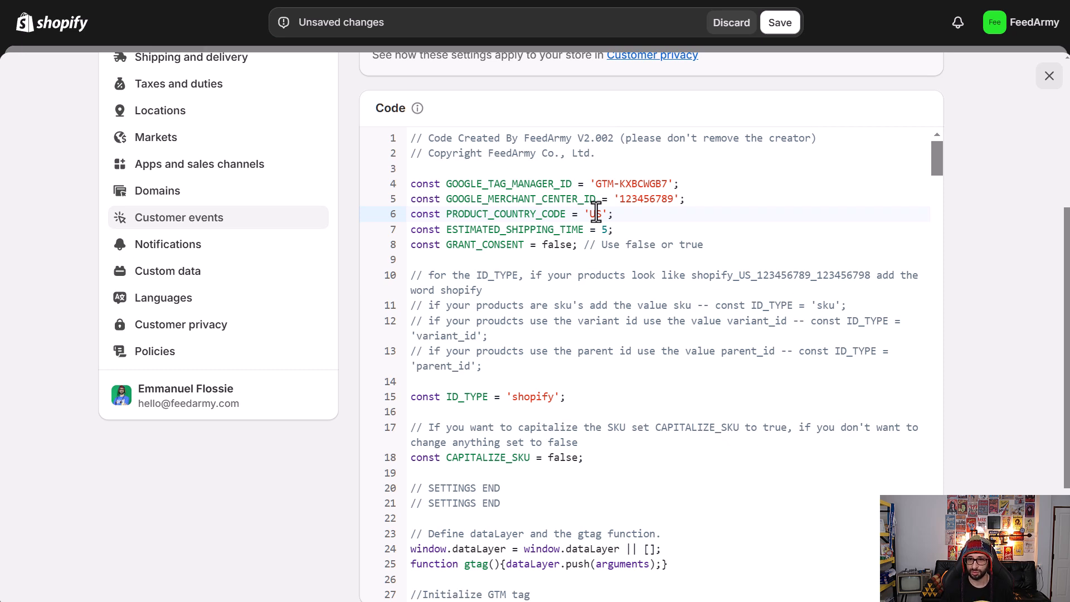
triple_click(776, 275)
double_click(776, 276)
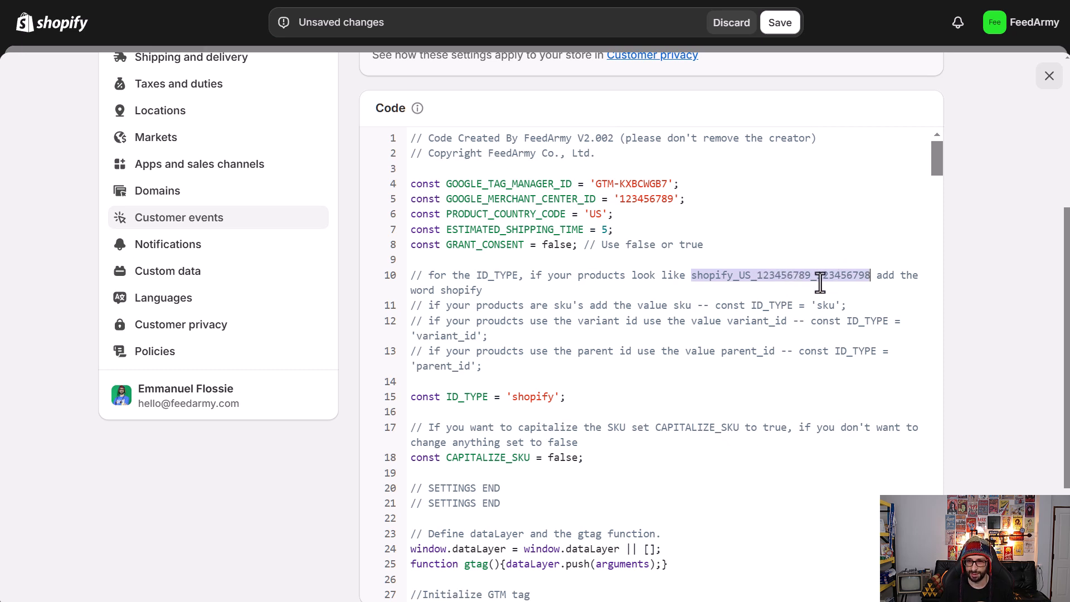
click(740, 279)
double_click(744, 277)
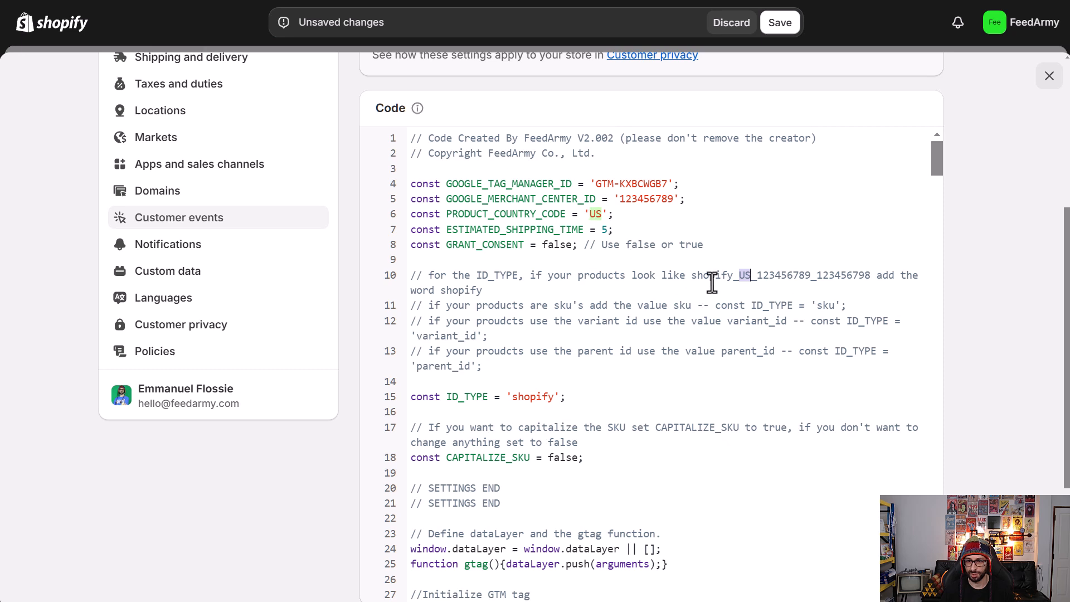
Step: Try GB and IE as the PRODUCT_COUNTRY_CODE value, and set it back to US
click(592, 216)
double_click(593, 216)
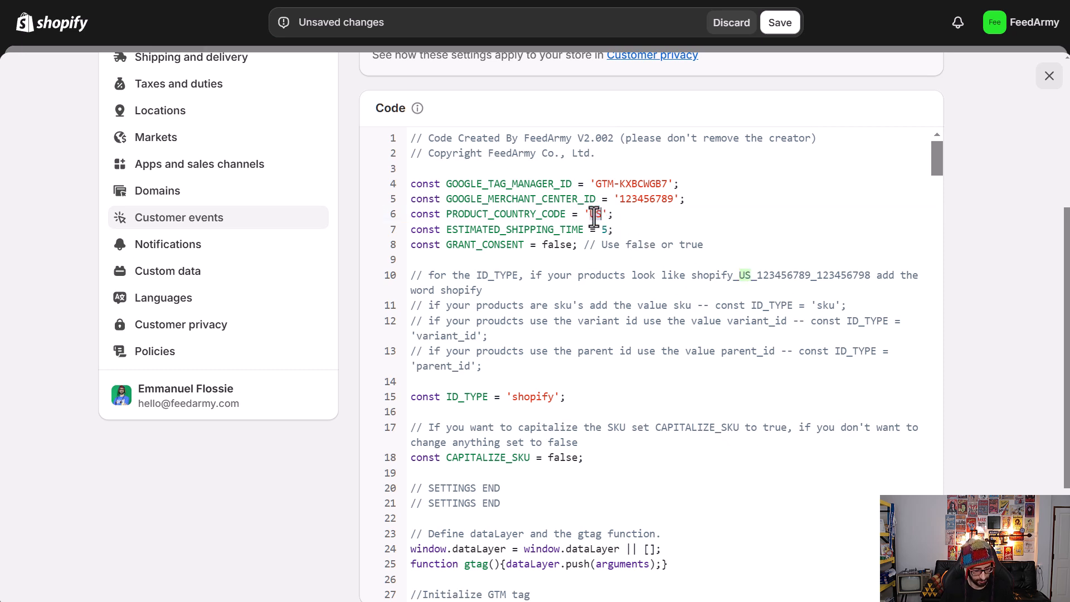
text(GB)
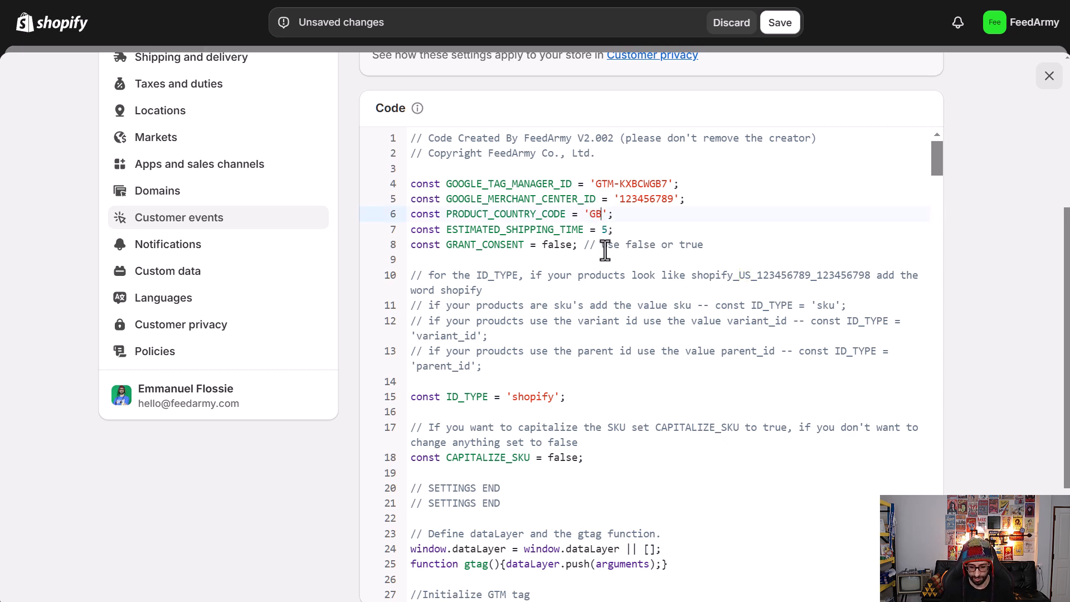
key(BackSpace)
key(BackSpace)
text(IE)
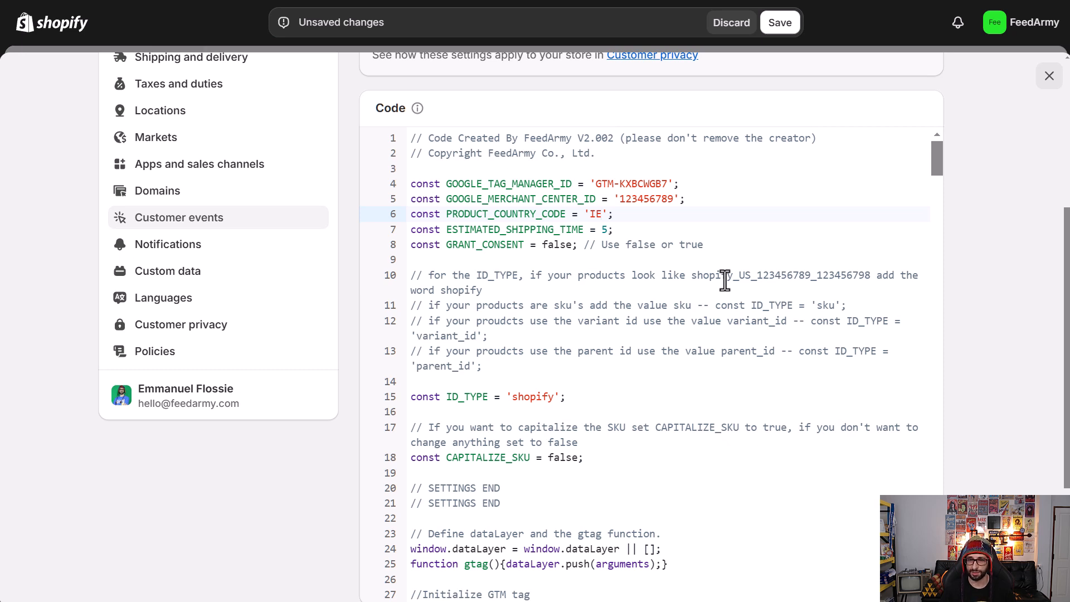
key(BackSpace)
key(BackSpace)
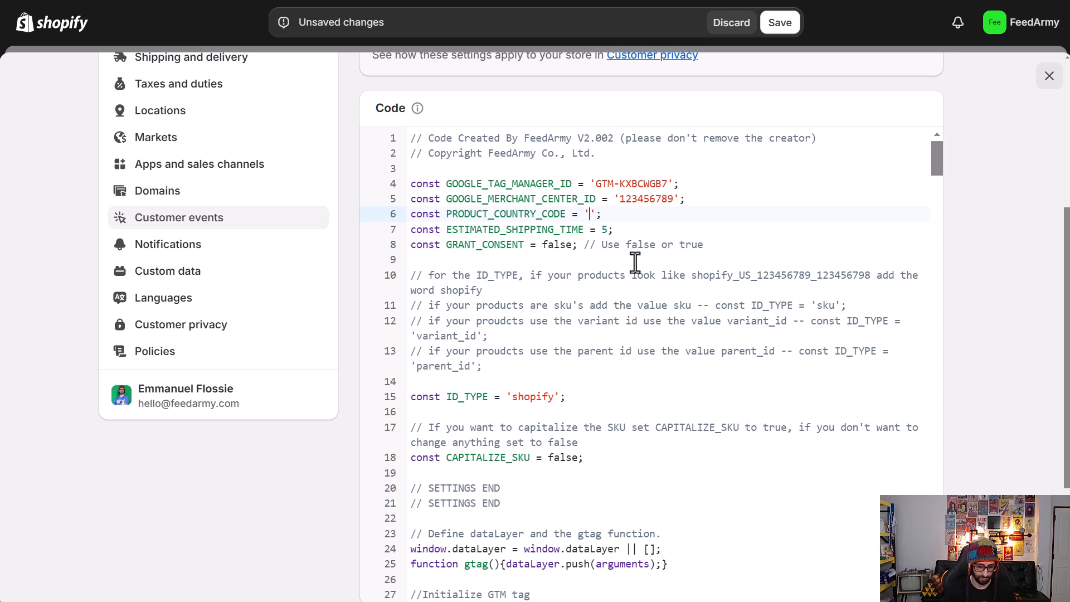
text(US)
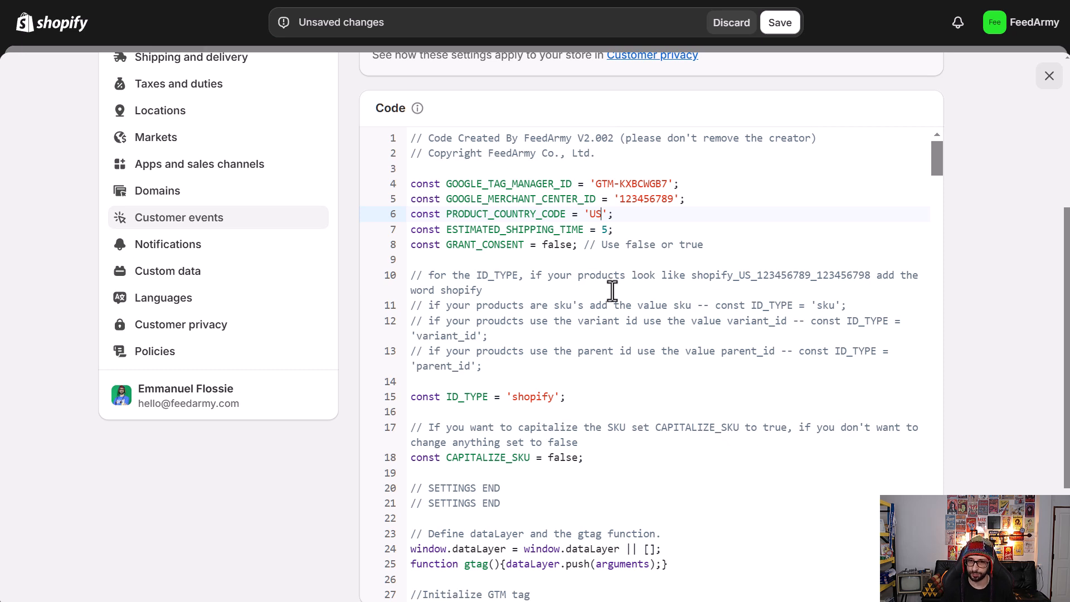
Step: Try true as the GRANT_CONSENT value, and set it back to false
click(604, 229)
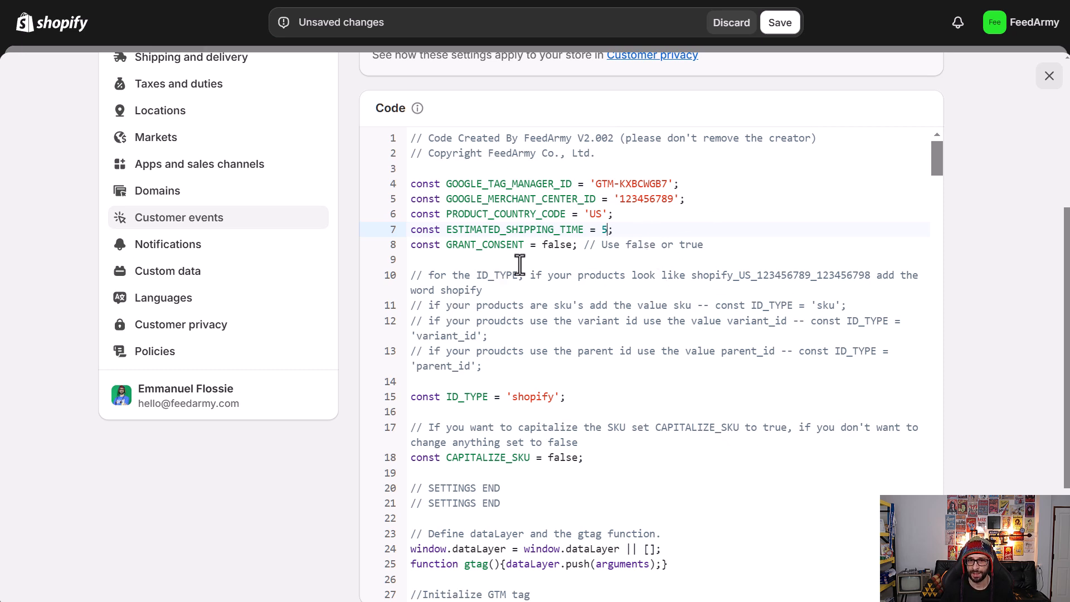
double_click(550, 245)
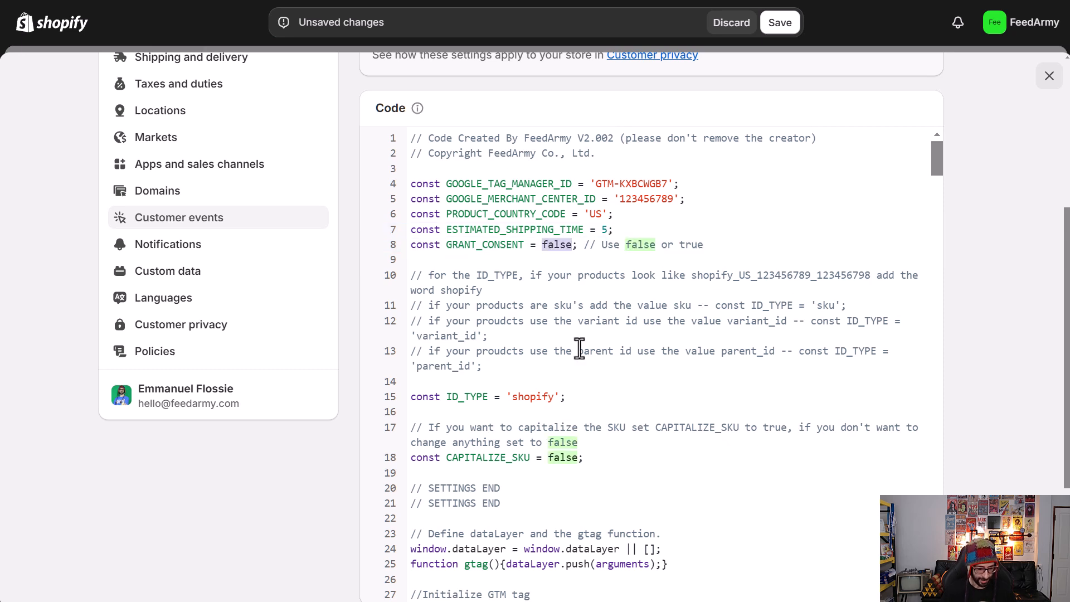
text(true)
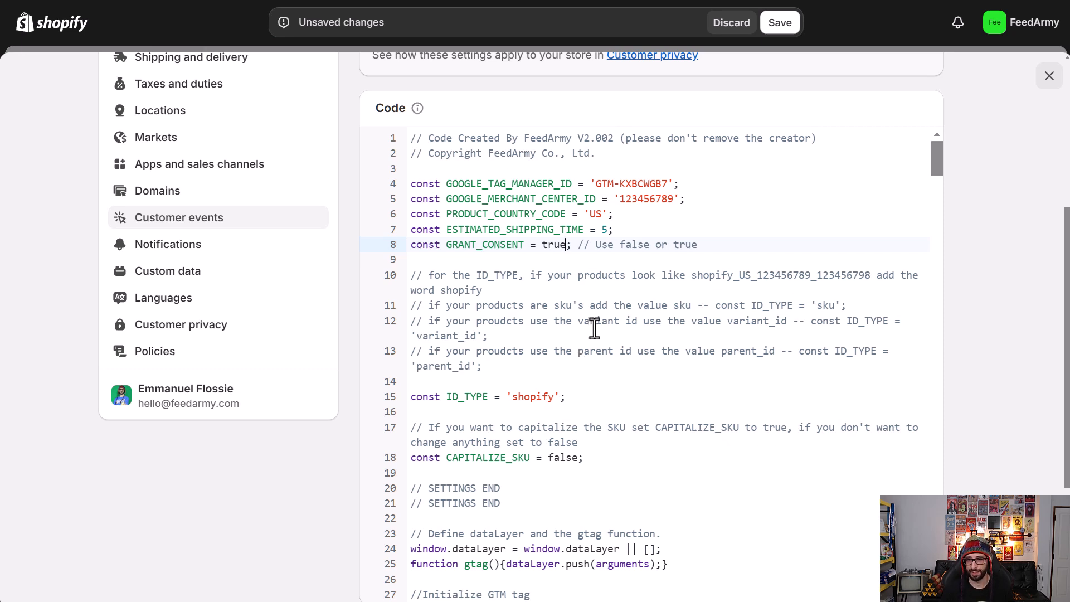
double_click(558, 245)
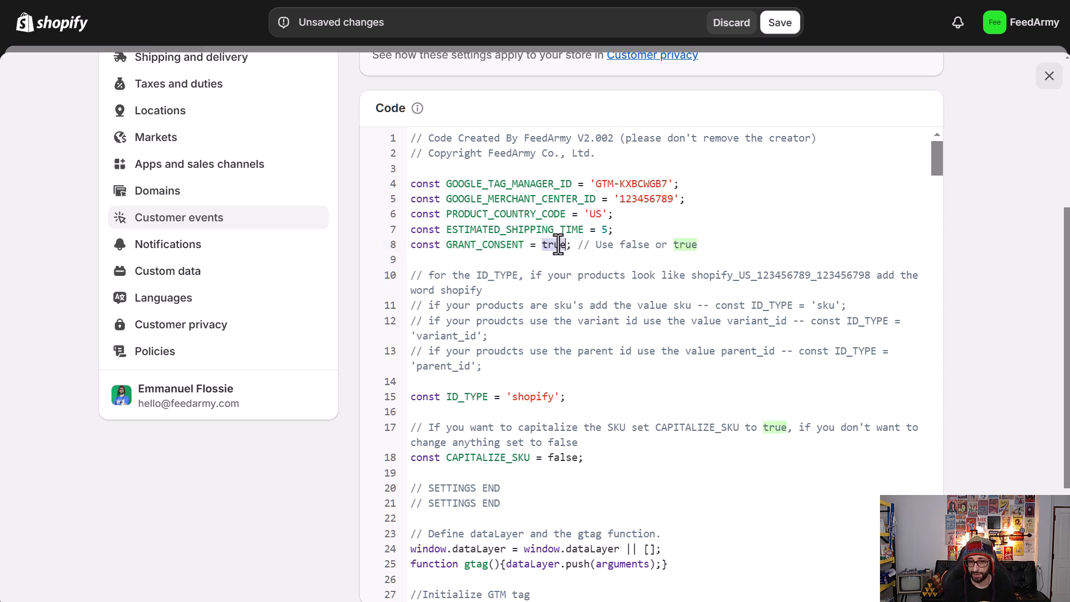
text(false)
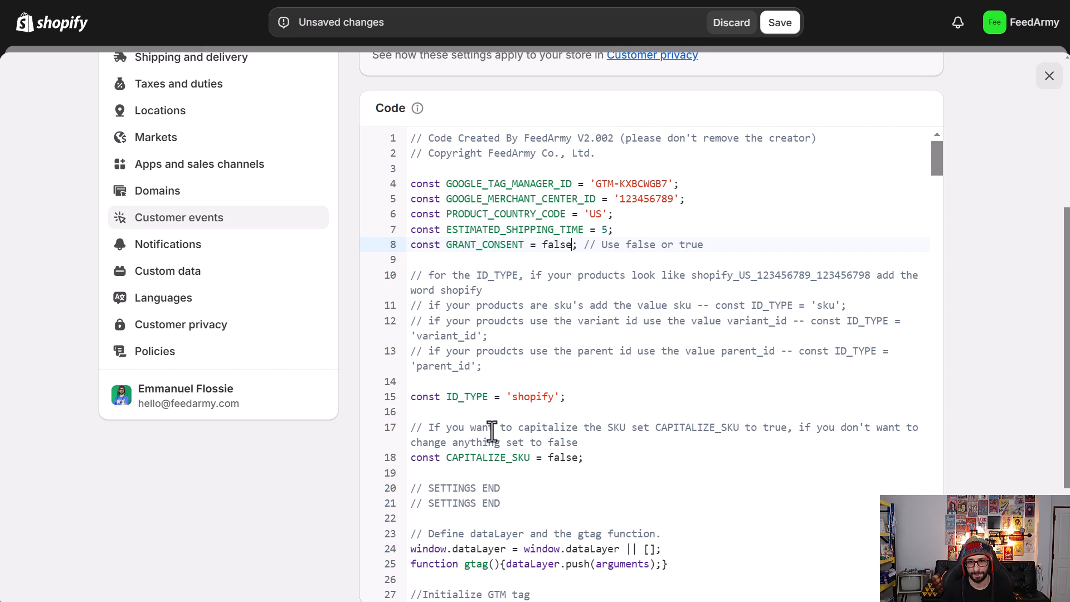
Step: Try sku and parent_id as the ID_TYPE value in the pixel code
double_click(527, 396)
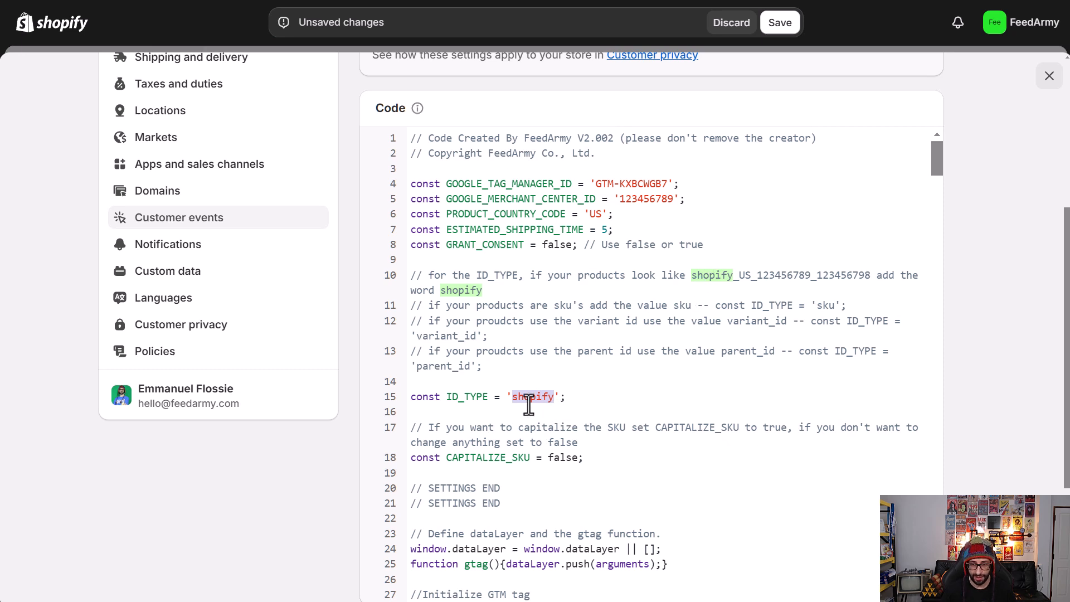
text(sku)
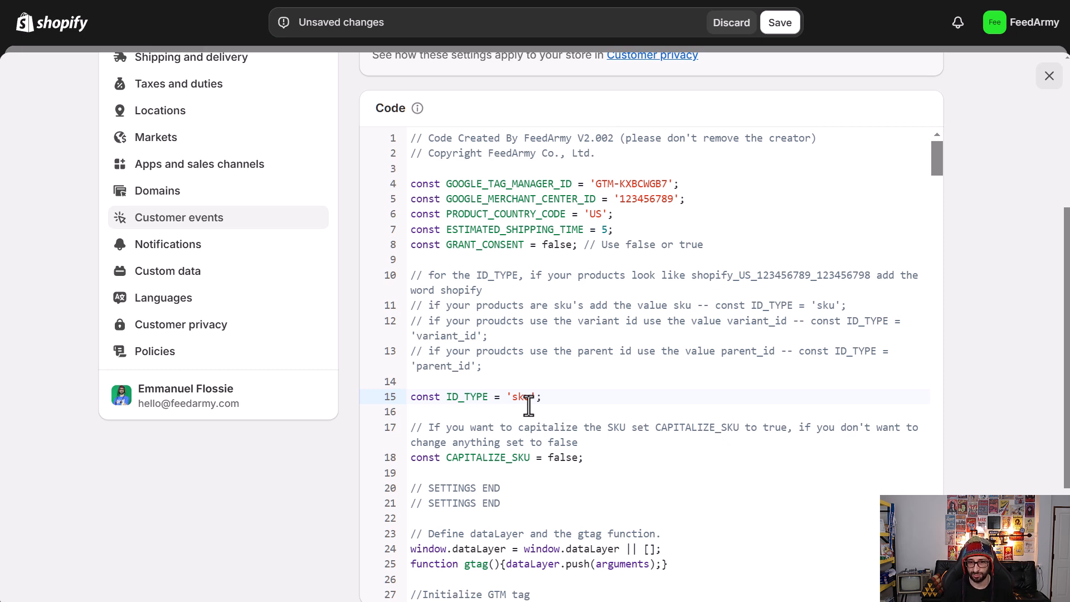
key(BackSpace)
key(BackSpace)
key(BackSpace)
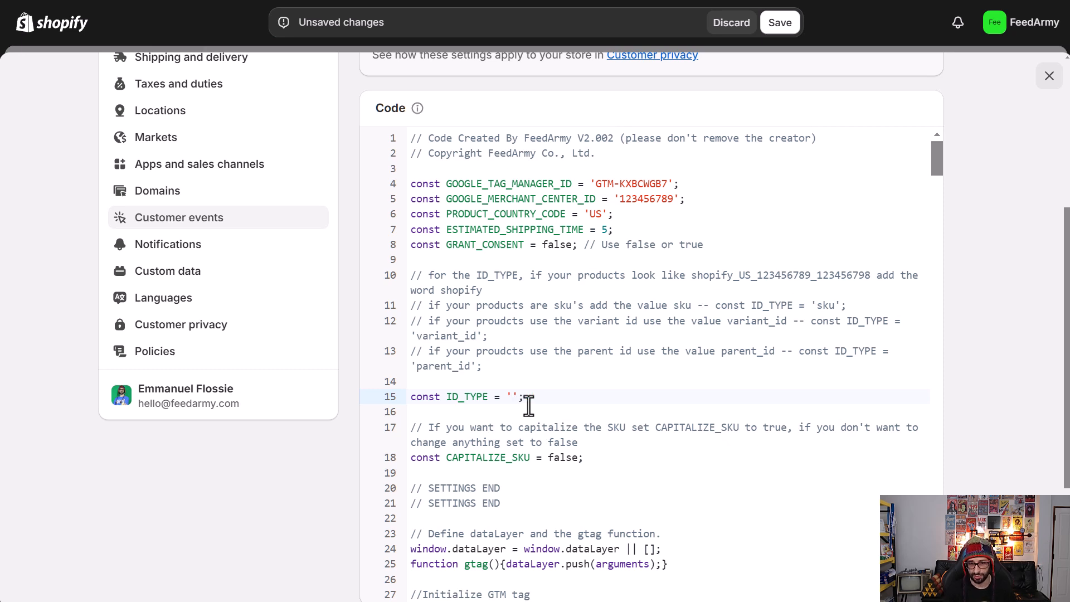
text(parent_id)
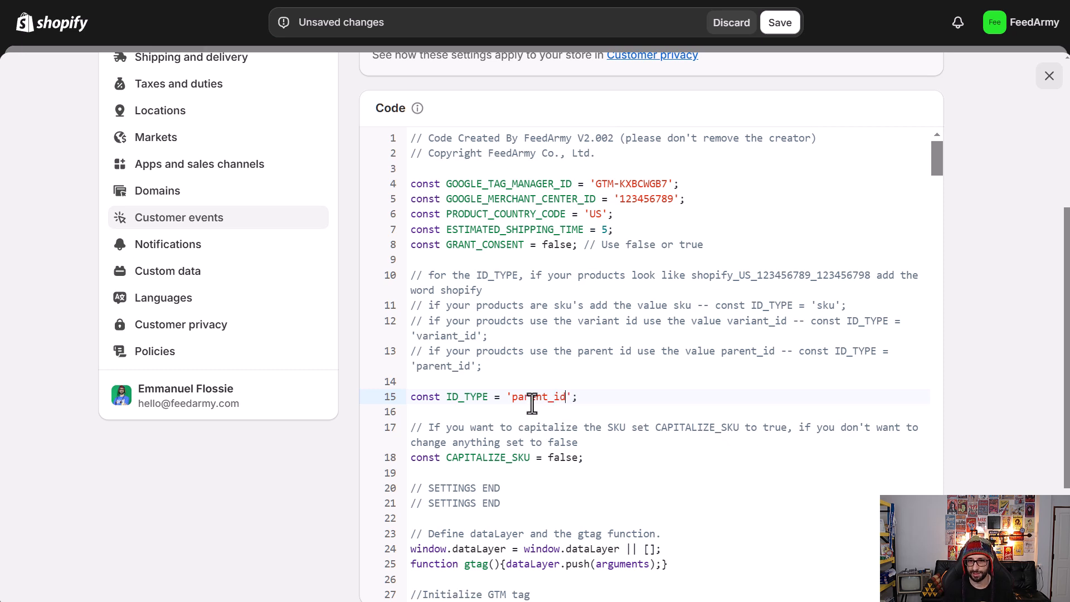
Step: Change the ID_TYPE value to variant_id
click(547, 396)
key(BackSpace)
key(BackSpace)
key(BackSpace)
key(BackSpace)
key(BackSpace)
key(BackSpace)
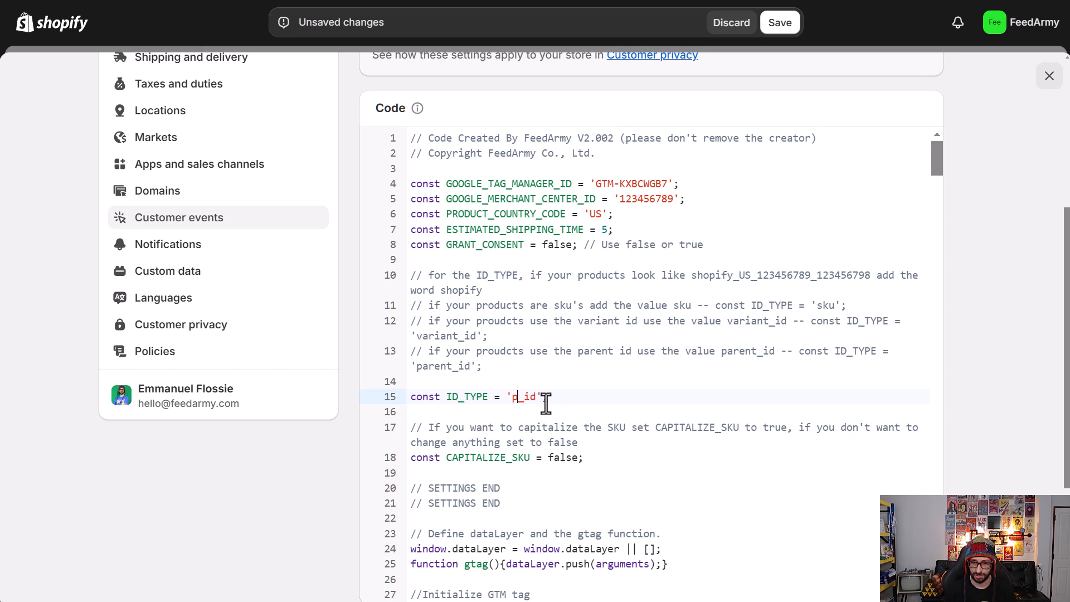
text(variant)
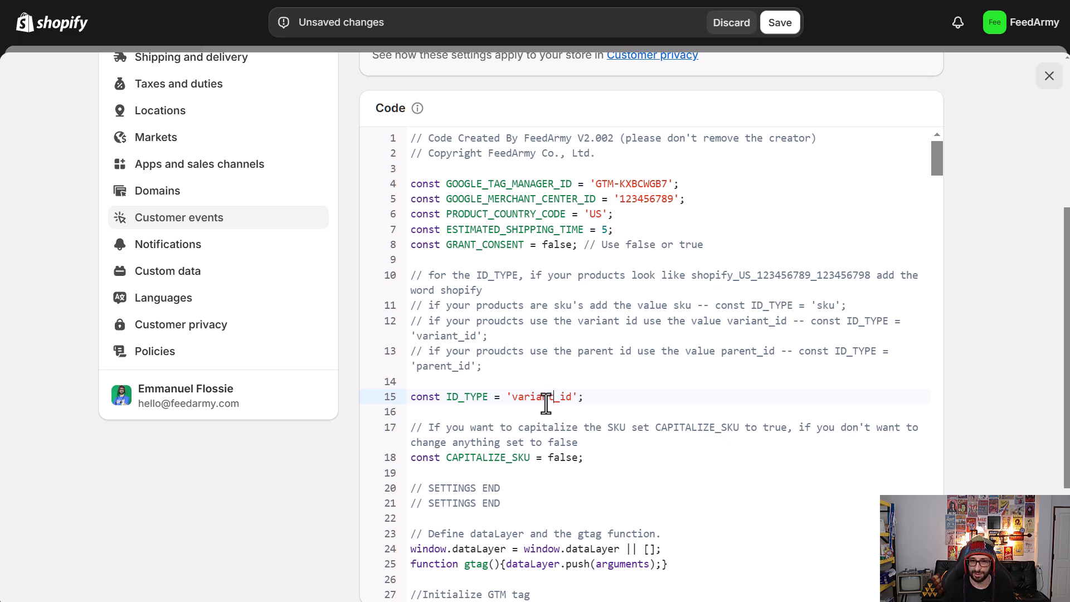
Step: Set the ID_TYPE value back to shopify and save the custom pixel
double_click(546, 396)
text(shopify)
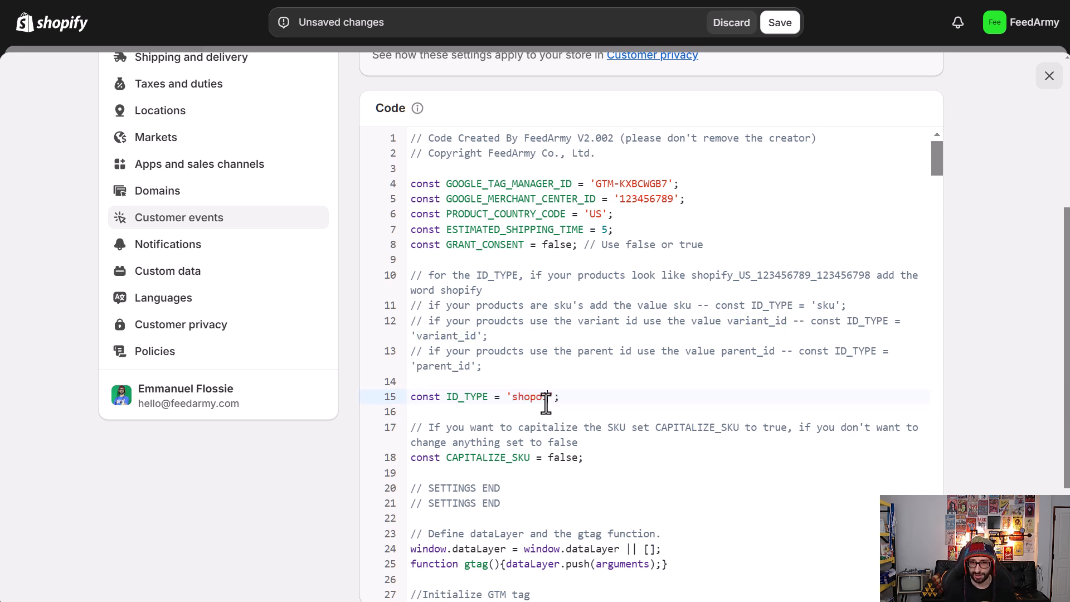
key(BackSpace)
key(BackSpace)
key(BackSpace)
key(BackSpace)
key(BackSpace)
text(pify)
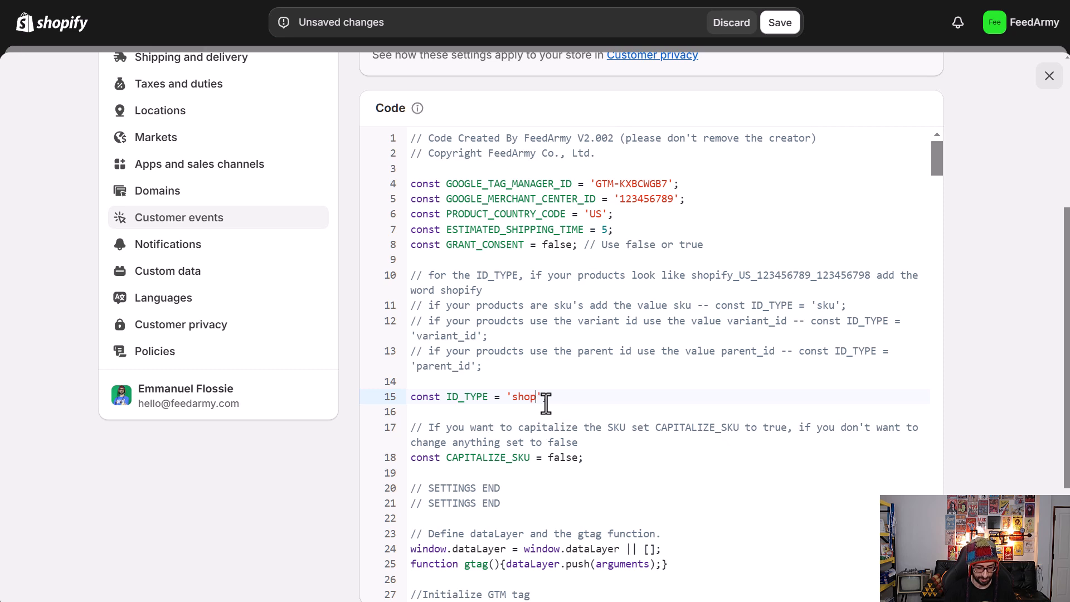
click(617, 382)
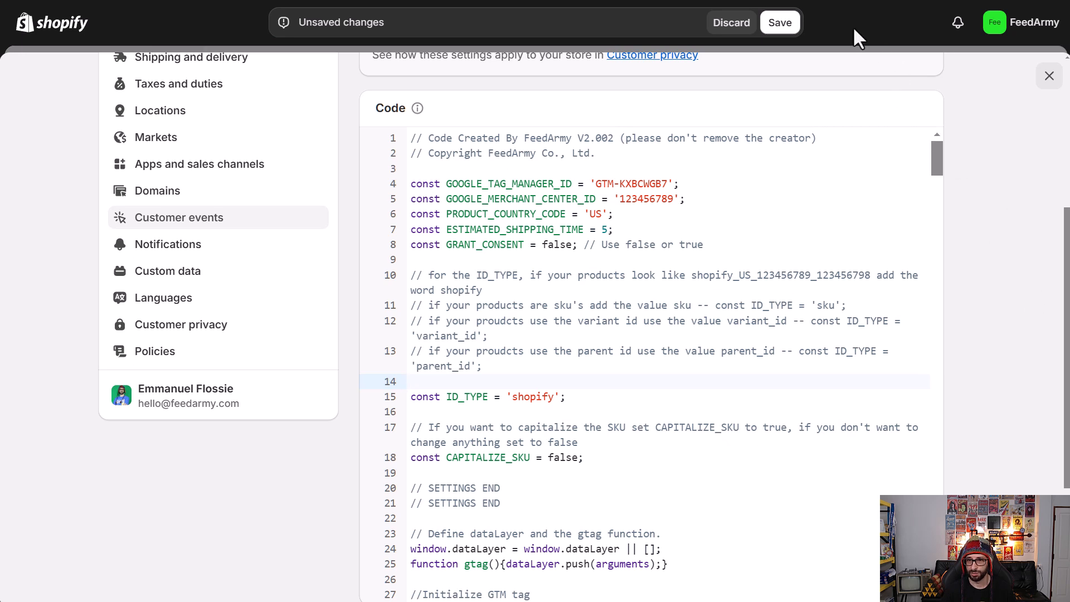
click(791, 22)
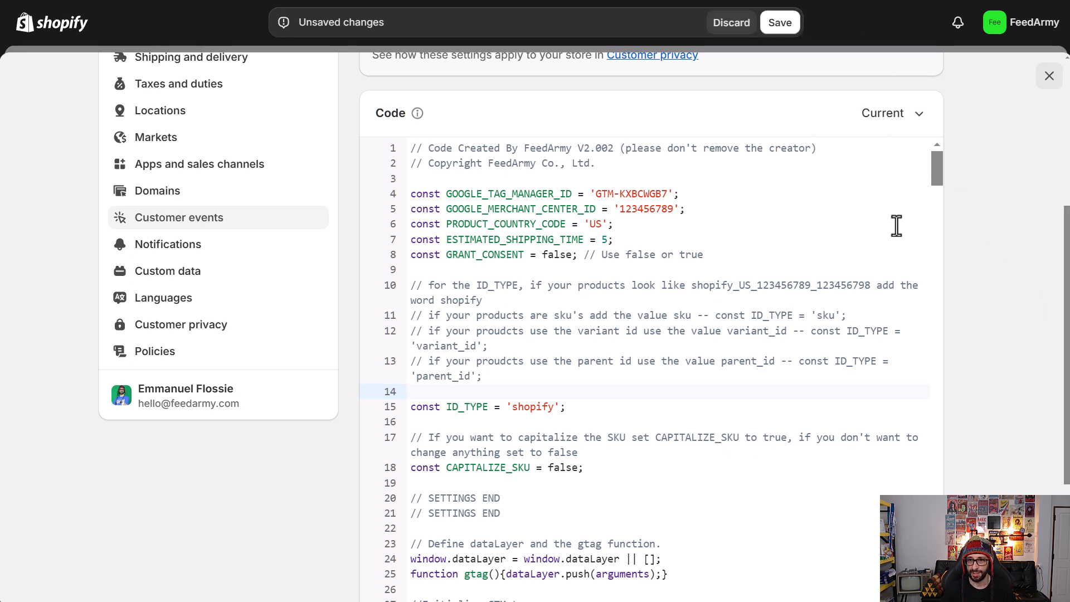
Step: Connect the saved Google Tag Manager By FeedArmy pixel to the store and confirm the connection
scroll(1024, 235, down, 4)
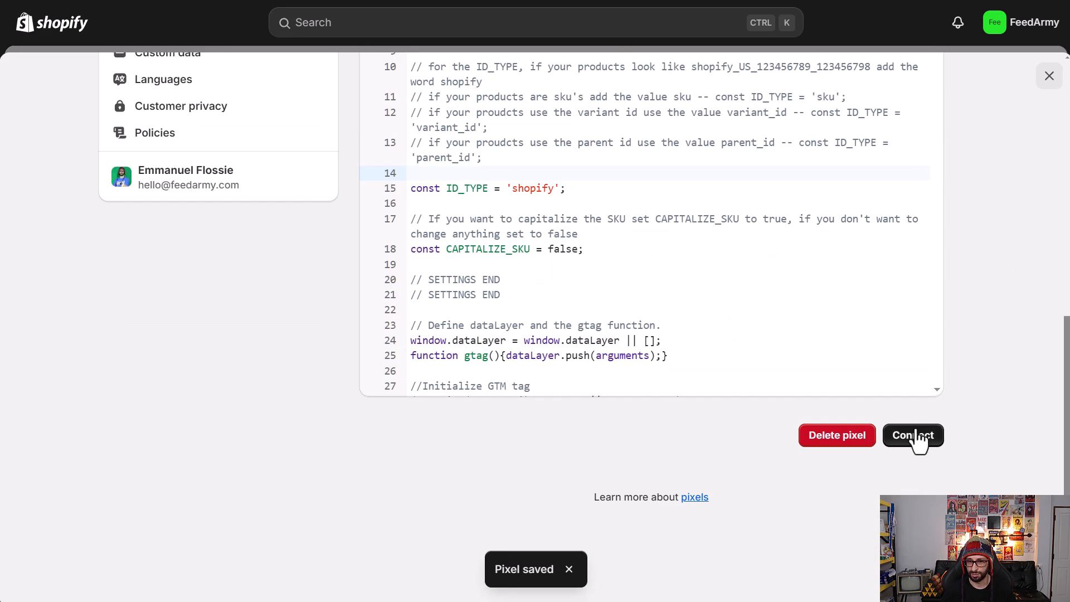
click(917, 435)
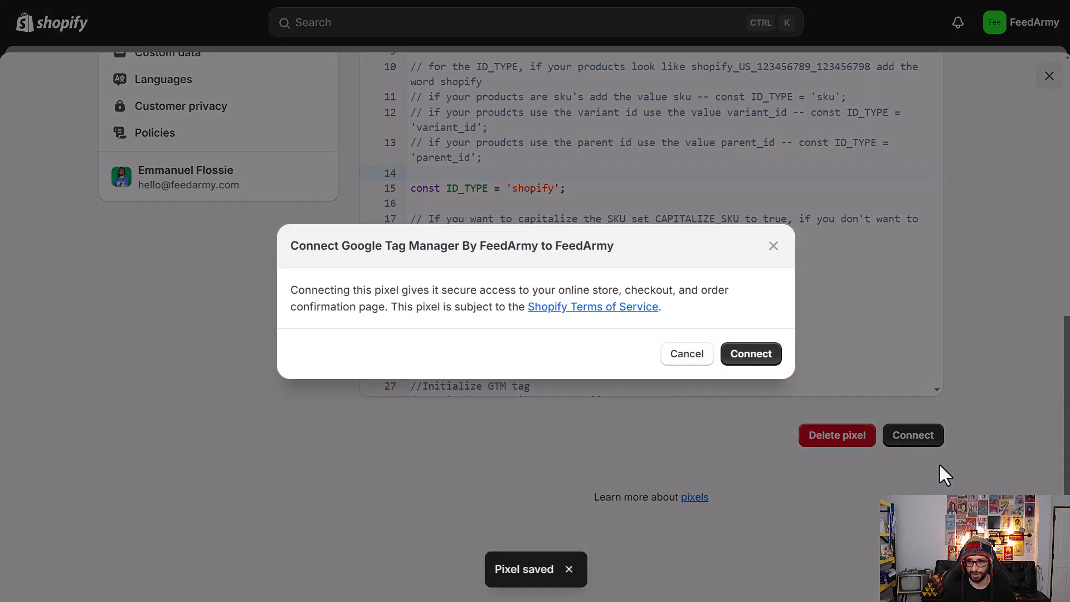
click(762, 354)
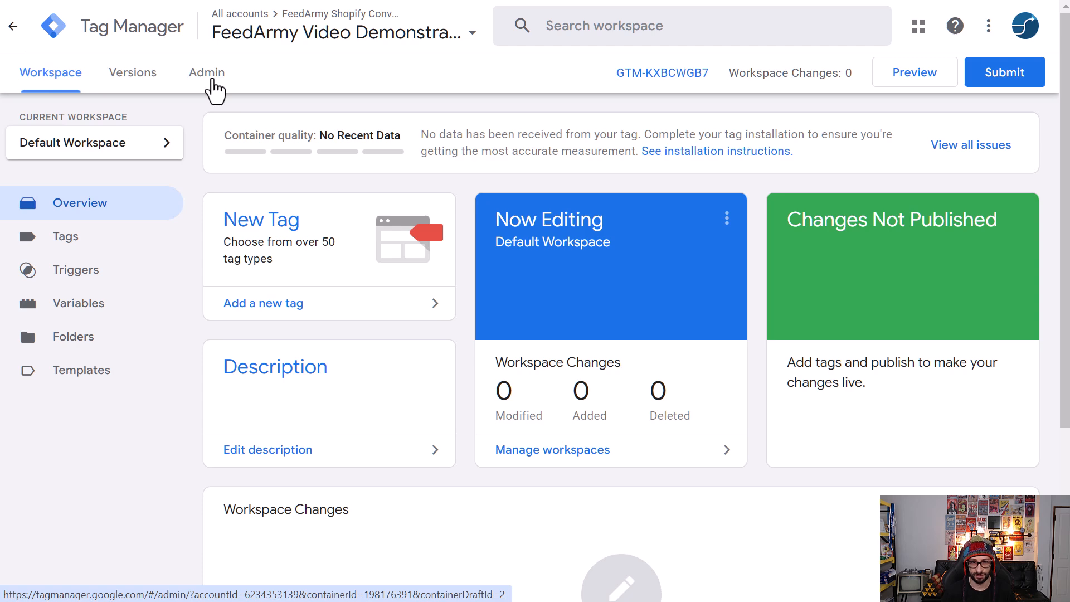
Step: In Google Tag Manager, start a container import for the FeedArmy Video Demonstration container using the file FeedArmy Tracking V2.json
click(210, 78)
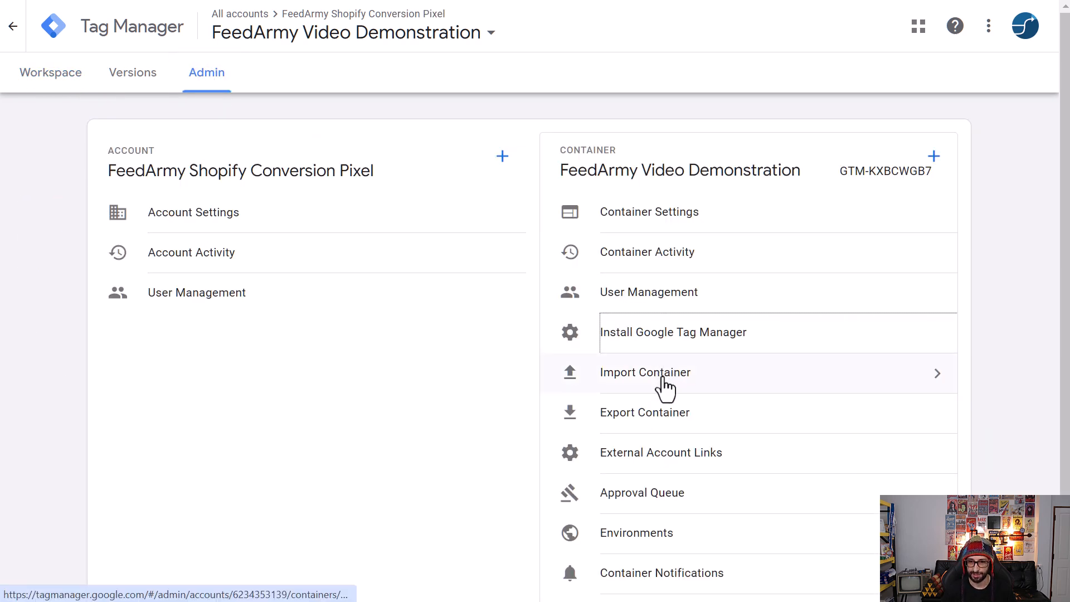
click(665, 387)
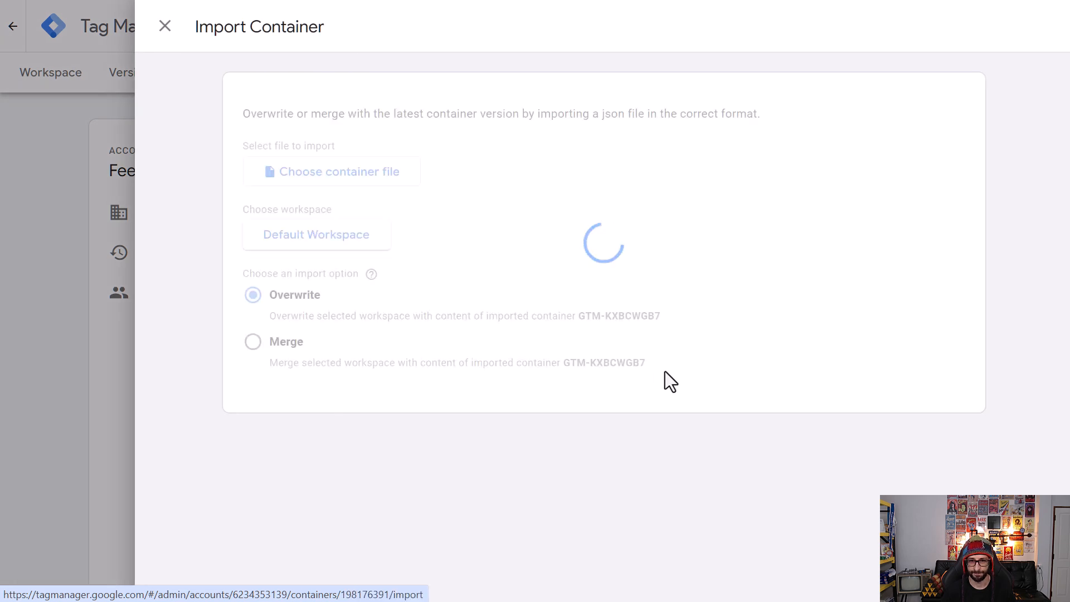
click(357, 176)
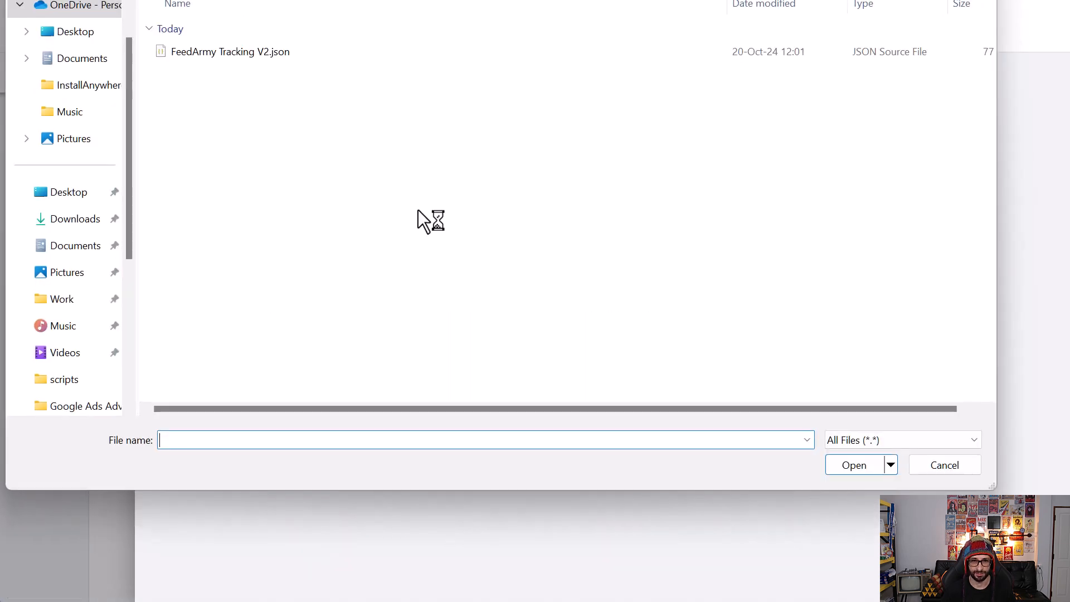
click(231, 58)
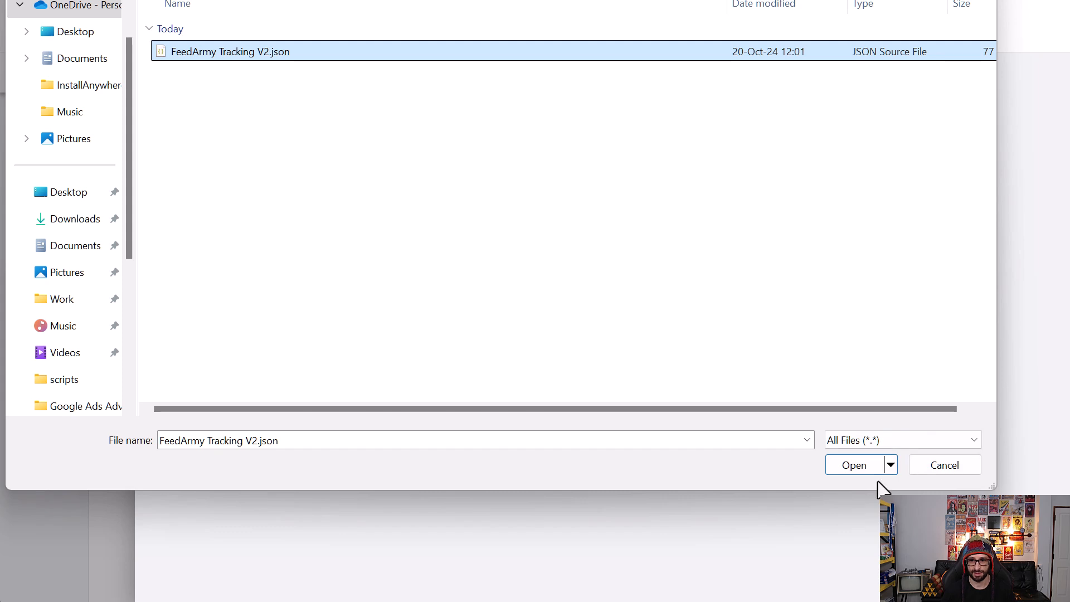
click(864, 463)
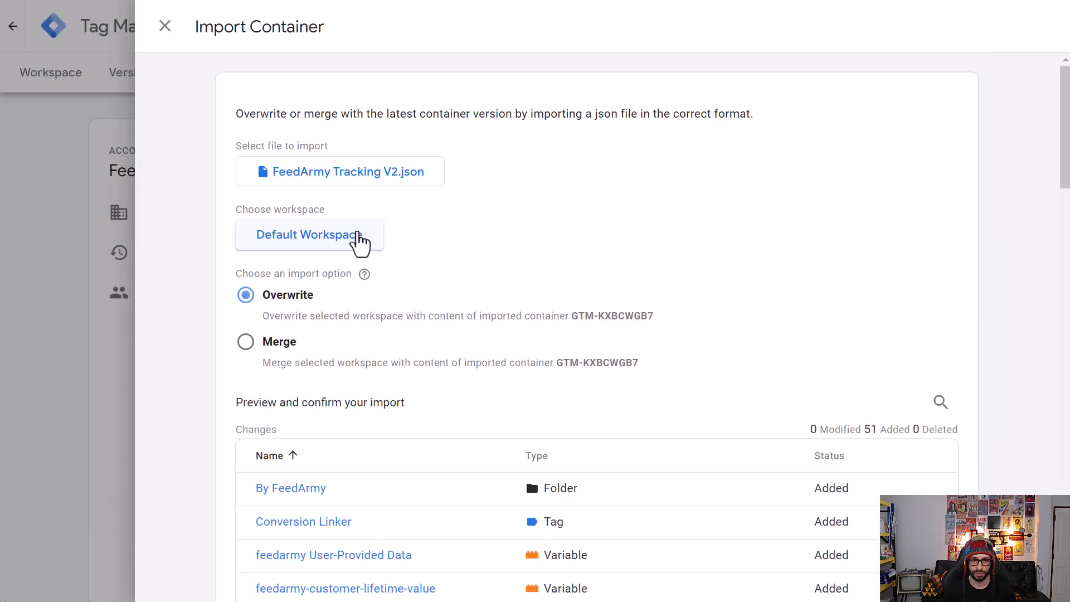
Step: Choose Default Workspace as the import target and set the import option to Merge
click(360, 245)
click(329, 106)
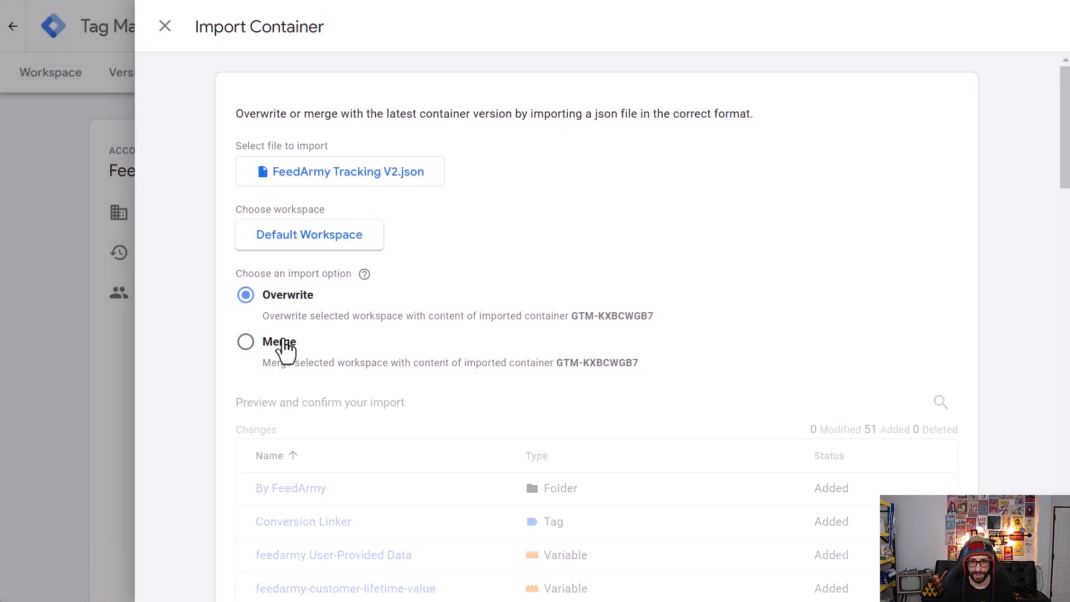
click(278, 357)
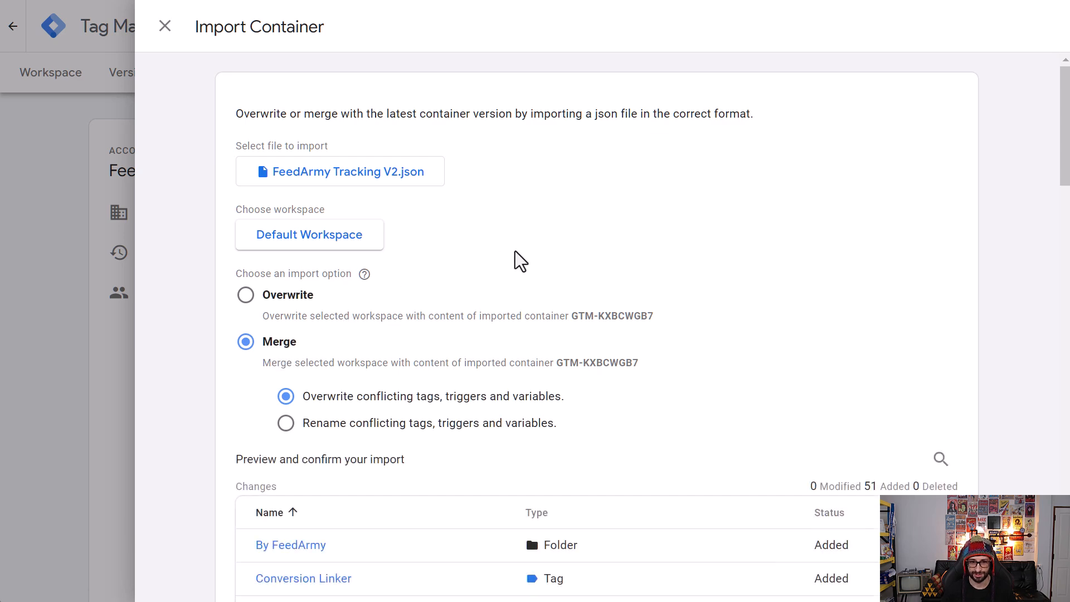
Step: Review the variables, triggers and tags in the import preview and add them to the workspace
scroll(520, 261, down, 20)
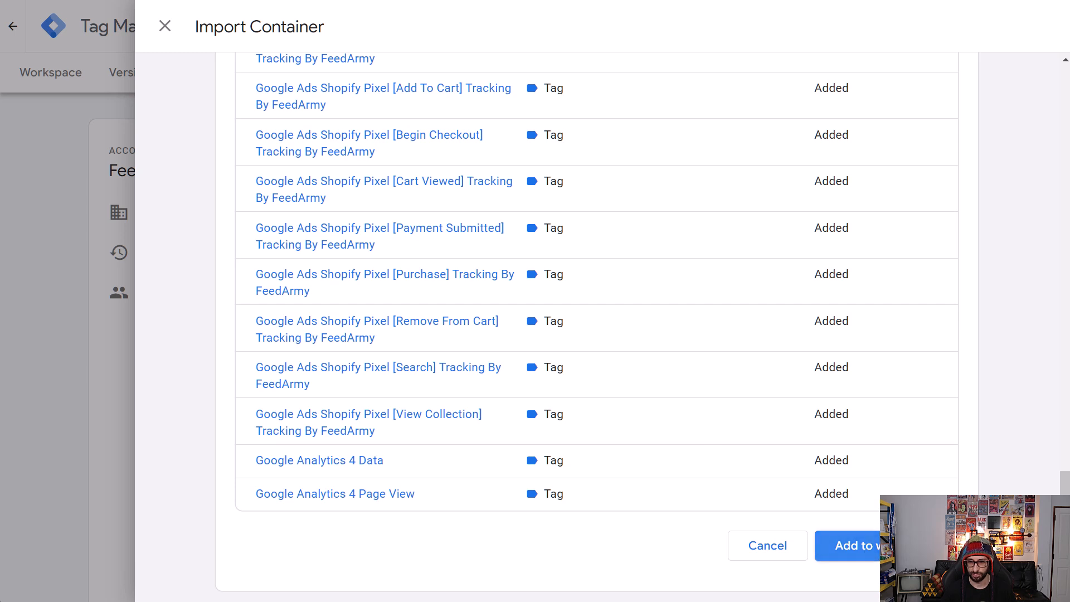
scroll(780, 368, up, 15)
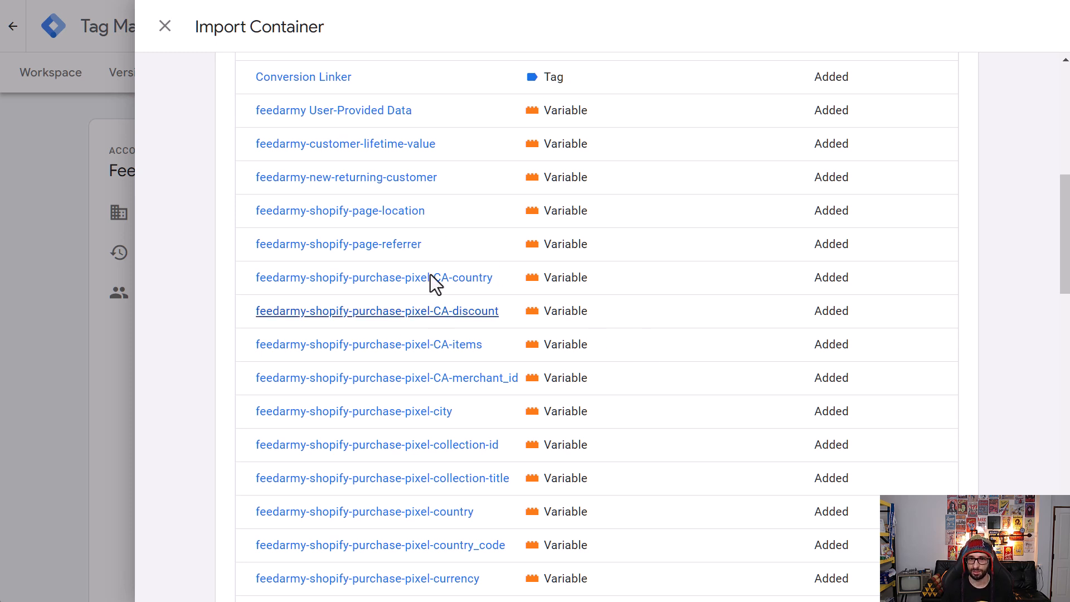
scroll(518, 480, down, 3)
scroll(521, 487, up, 1)
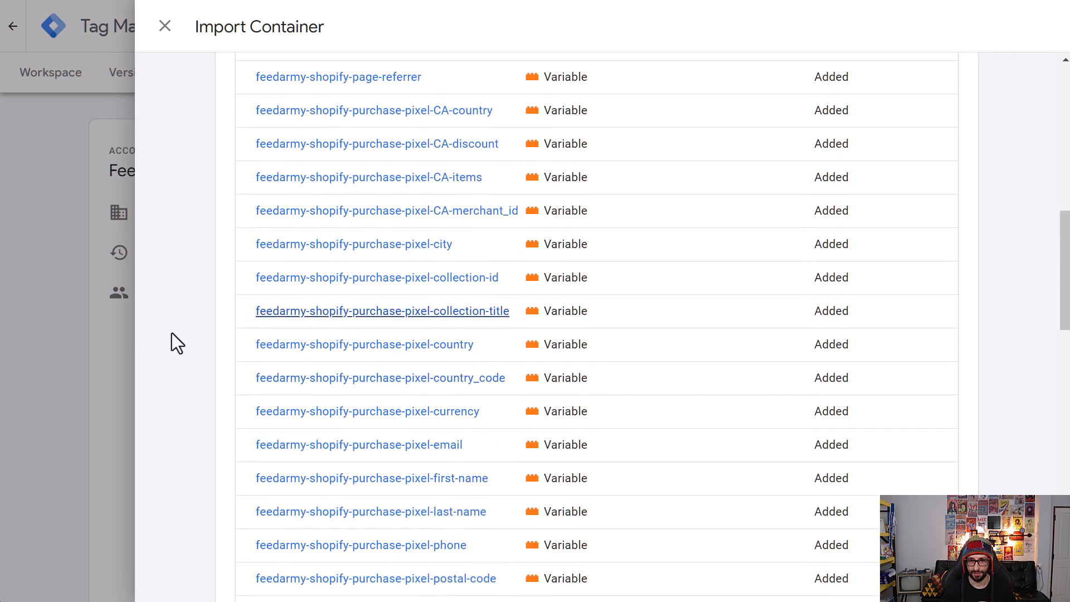
scroll(411, 387, down, 8)
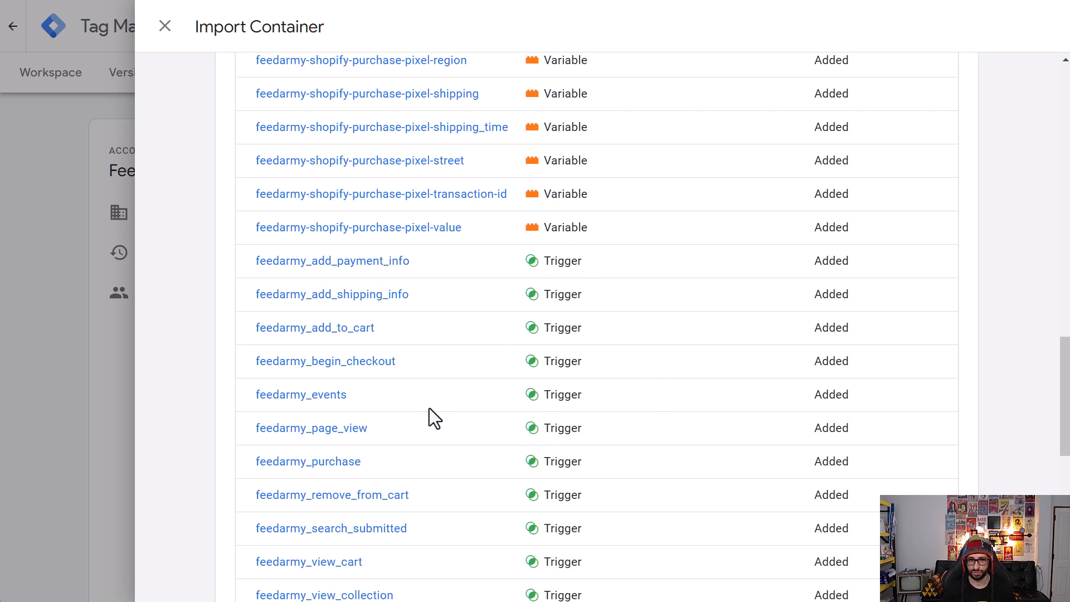
scroll(698, 357, up, 6)
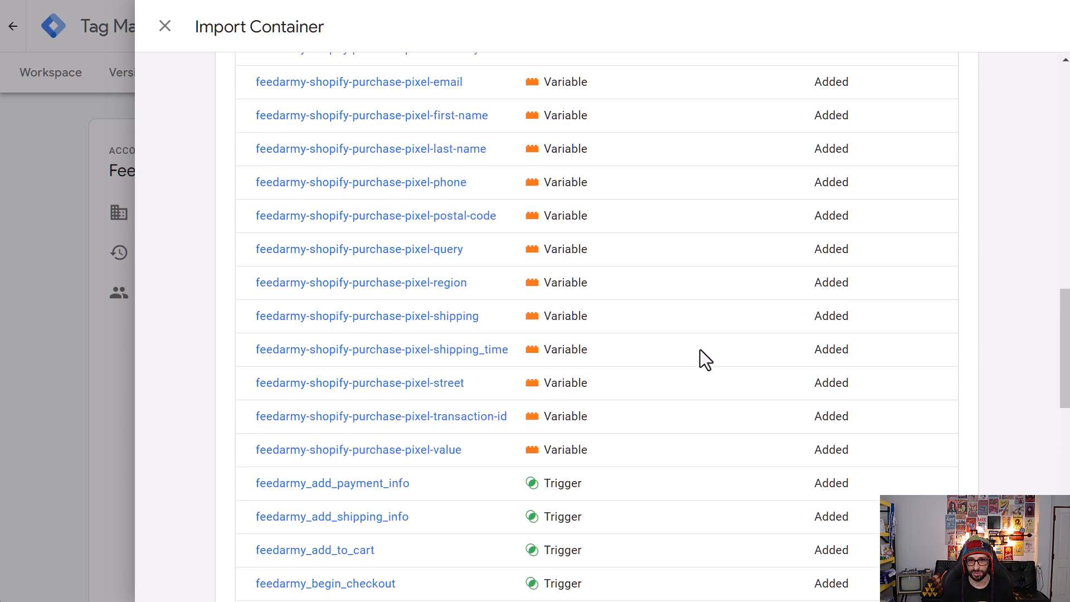
scroll(700, 358, down, 15)
scroll(641, 396, down, 3)
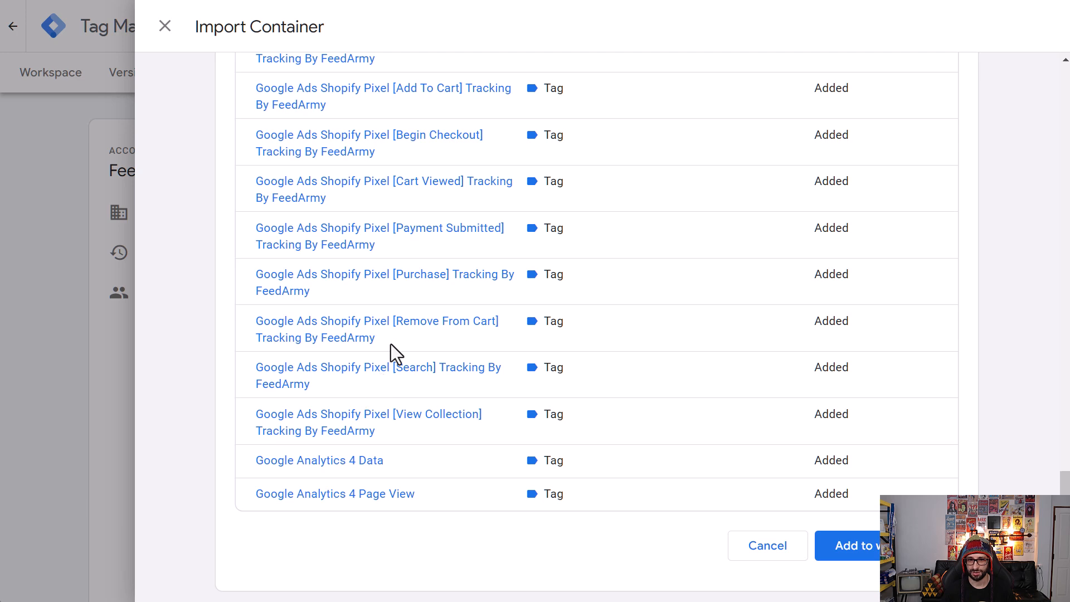
scroll(390, 351, up, 3)
scroll(388, 361, down, 3)
click(870, 564)
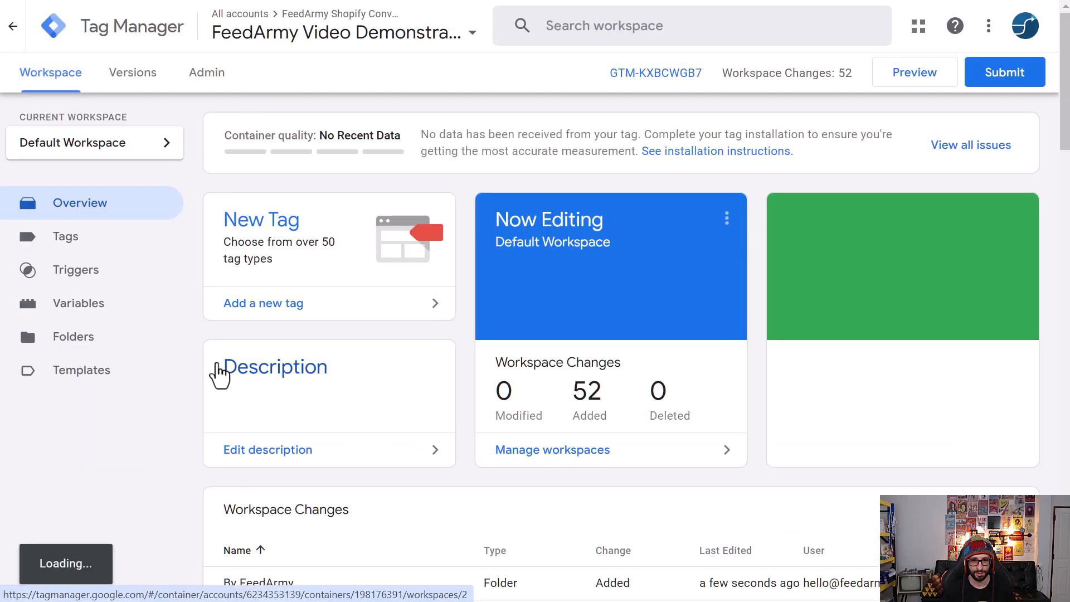
Step: Open the Google Analytics 4 Data tag from the workspace's list of tags
click(61, 245)
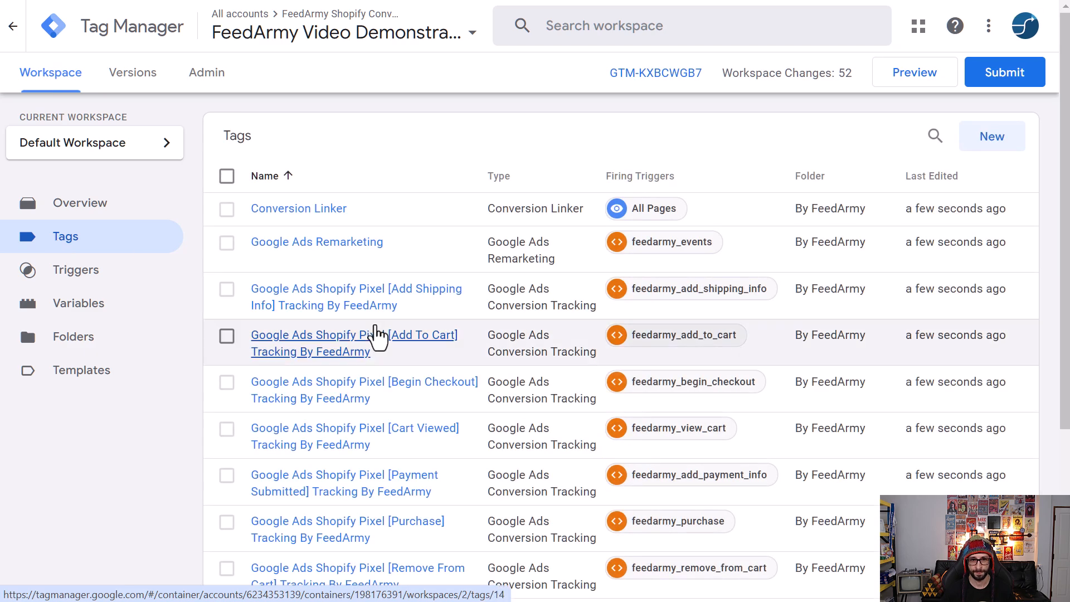
scroll(375, 335, down, 4)
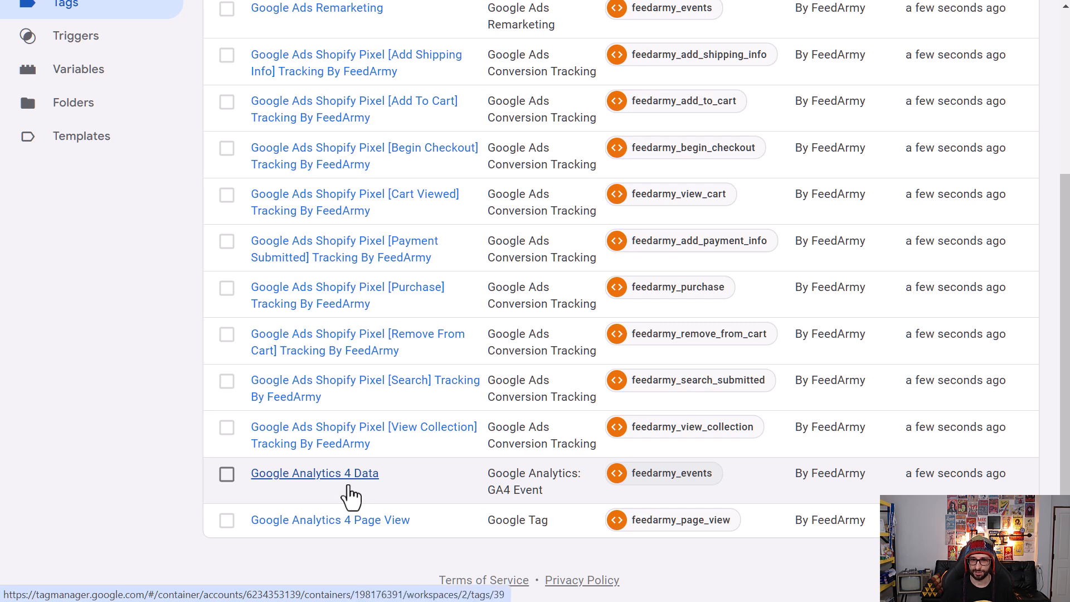
click(351, 497)
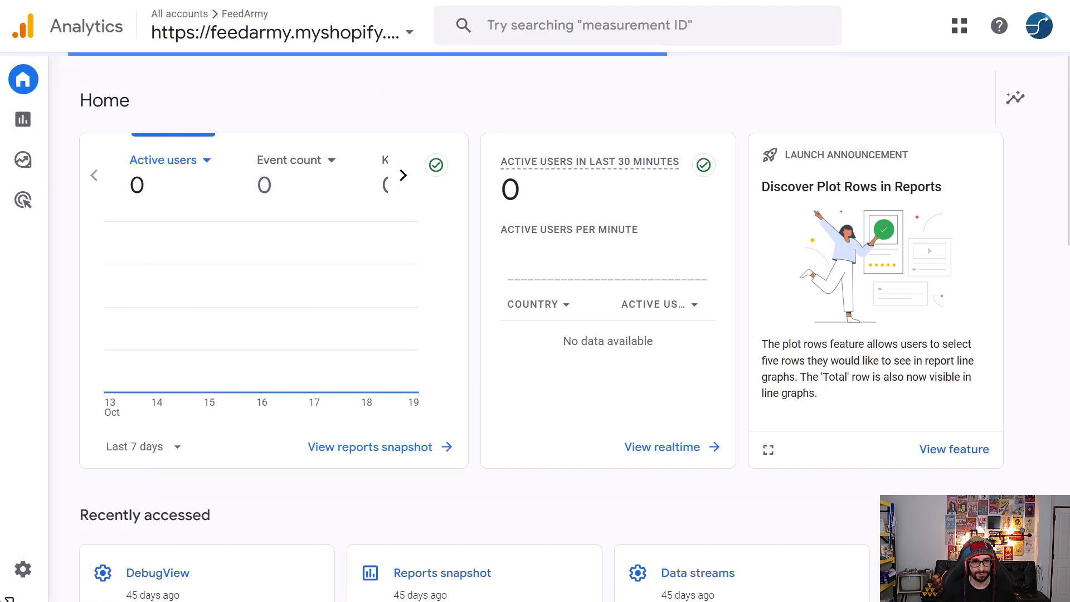
Step: In Google Analytics, open the store's web data stream and copy its measurement ID
click(23, 574)
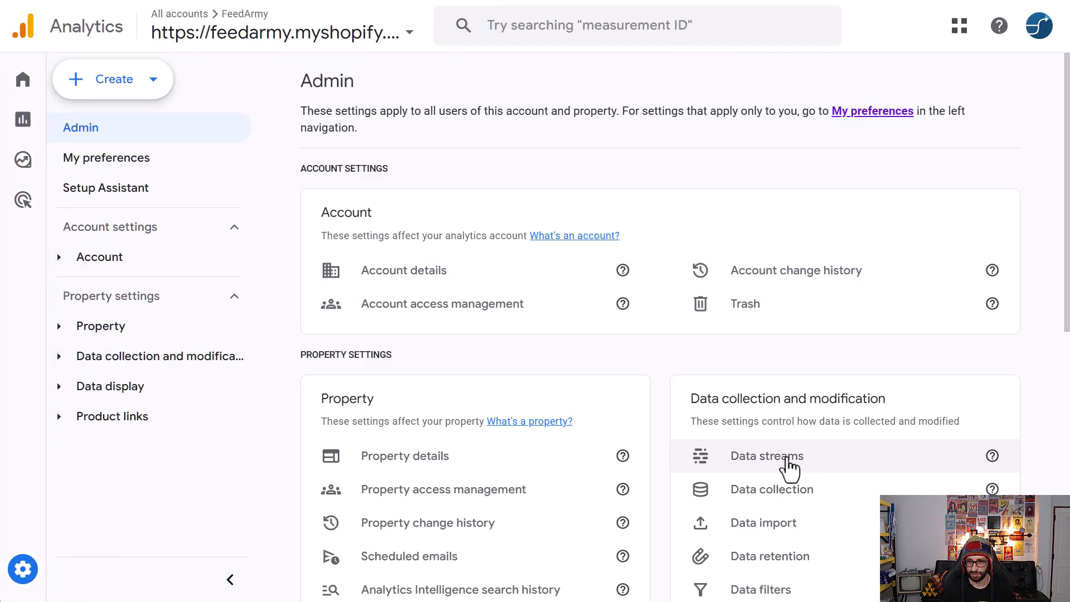
click(788, 460)
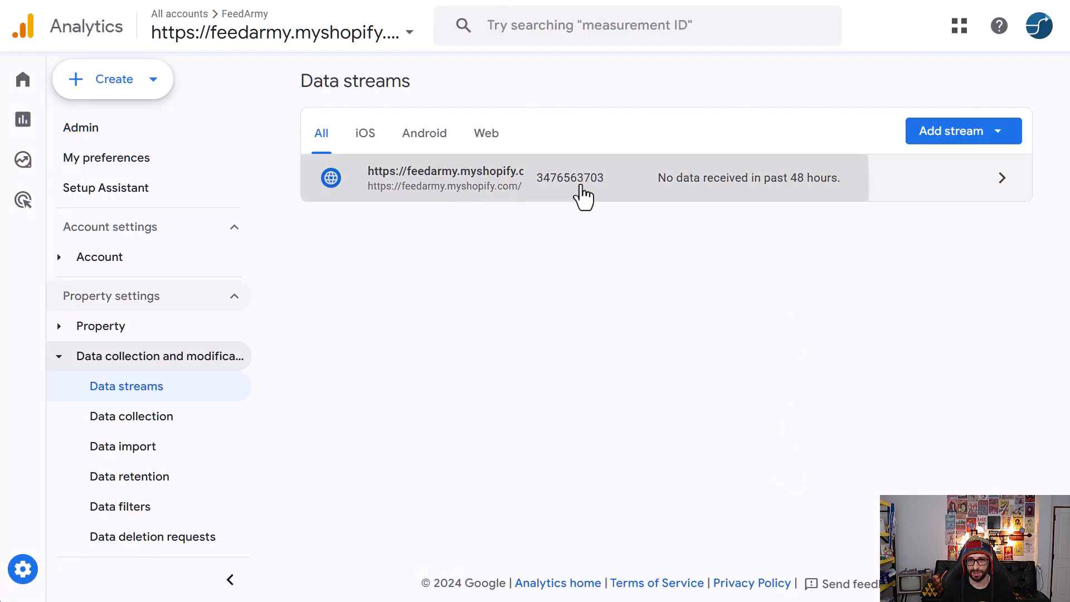
click(581, 195)
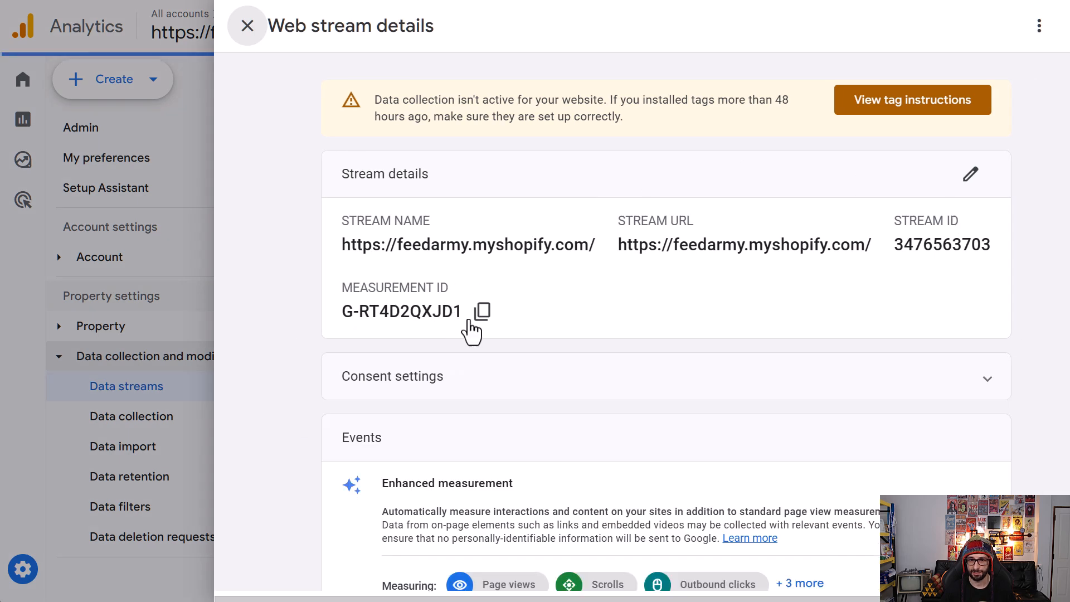
click(480, 312)
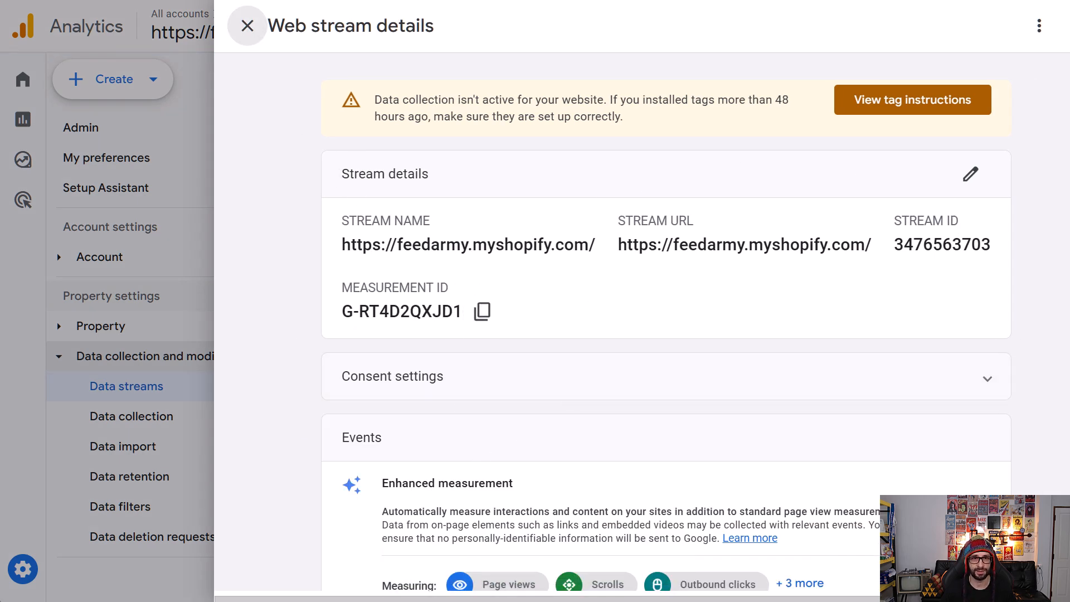
Step: Back in Tag Manager, set the Google Analytics 4 Data tag's measurement ID to G-RT4D2QXJD1 and save the tag
click(268, 0)
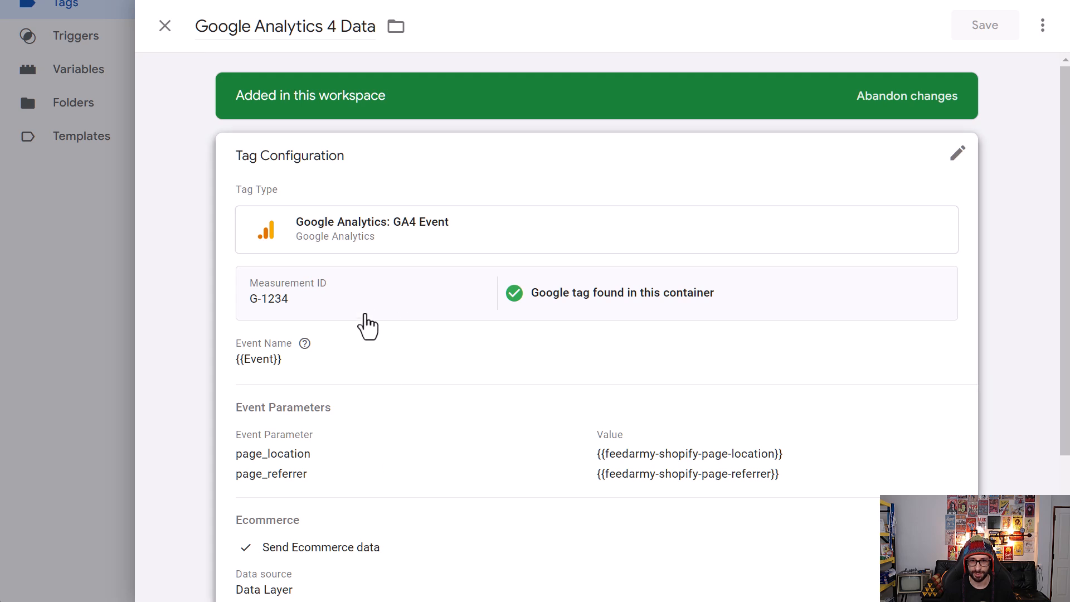
click(361, 307)
click(348, 321)
key(ctrl+a)
text(G-RT4D2QXJD1)
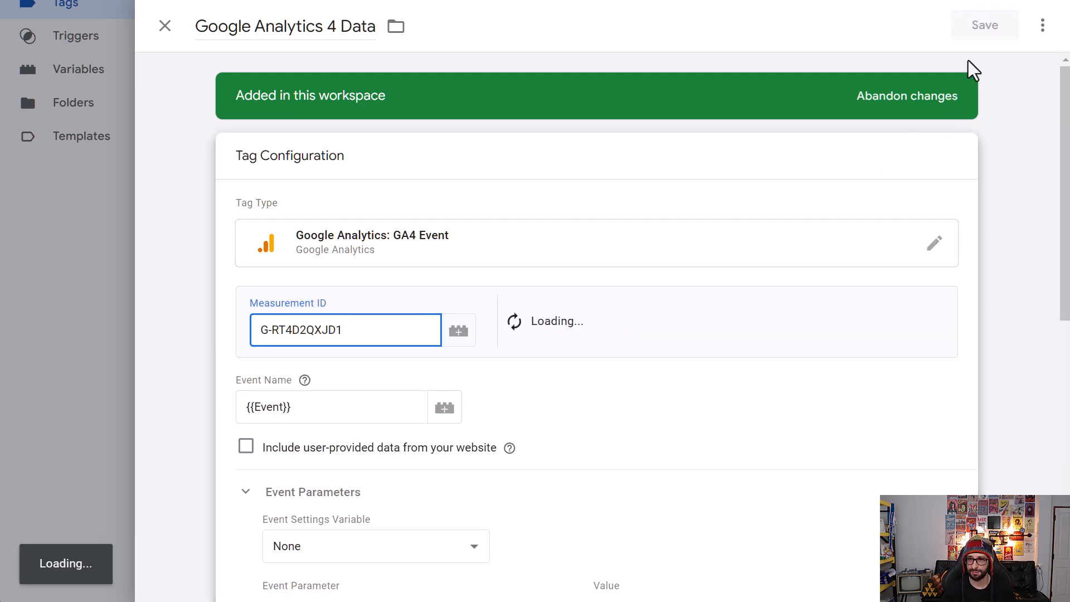
click(982, 37)
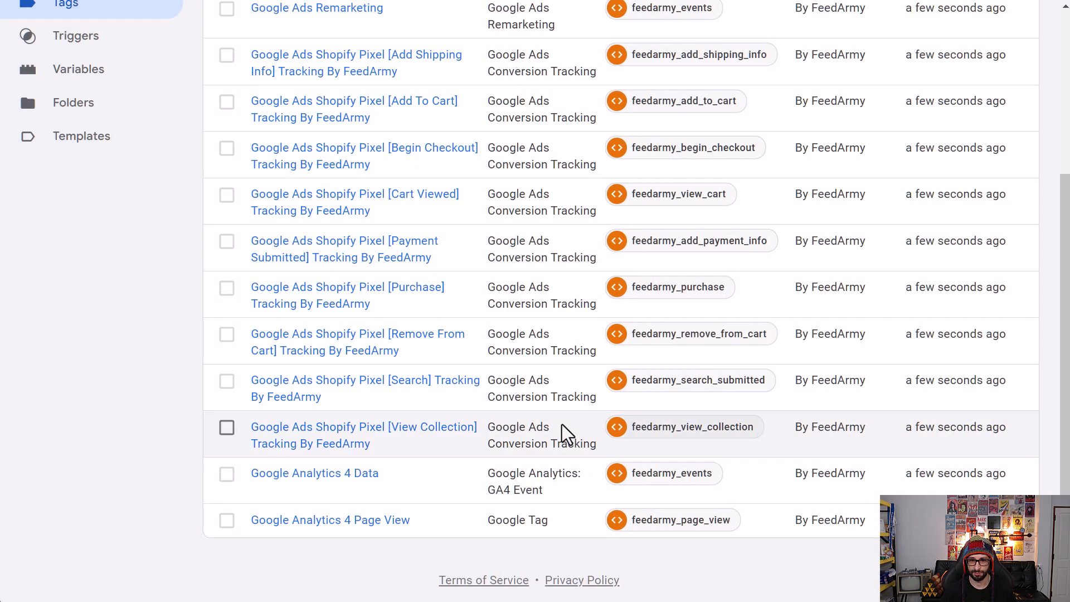
Step: Set the tag ID of the Google Analytics 4 Page View tag to G-RT4D2QXJD1 and save the tag
click(310, 523)
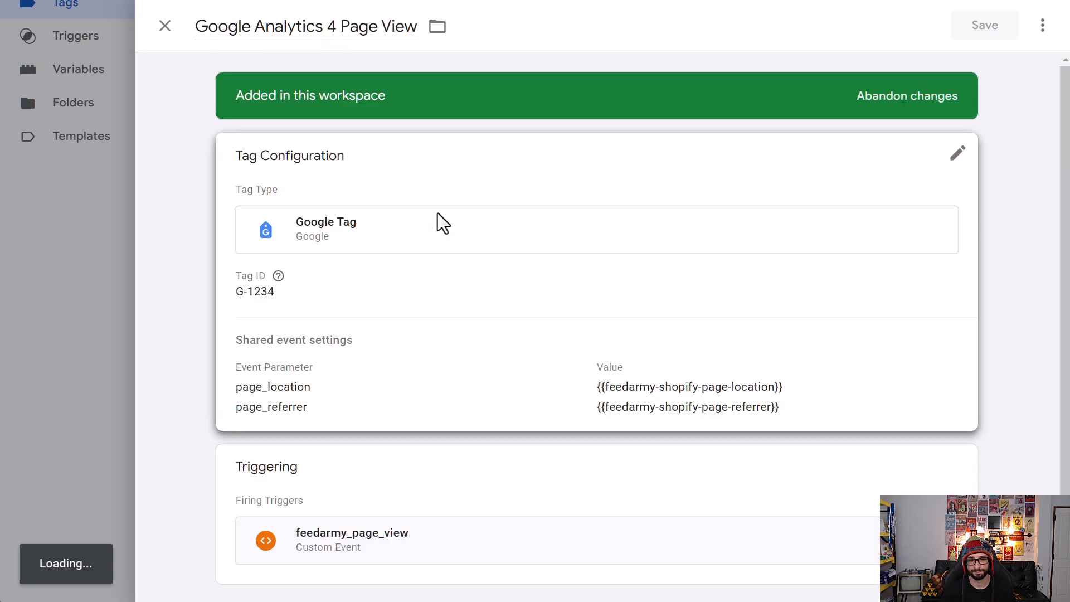
click(378, 296)
triple_click(332, 323)
text(G-RT4D2QXJD1)
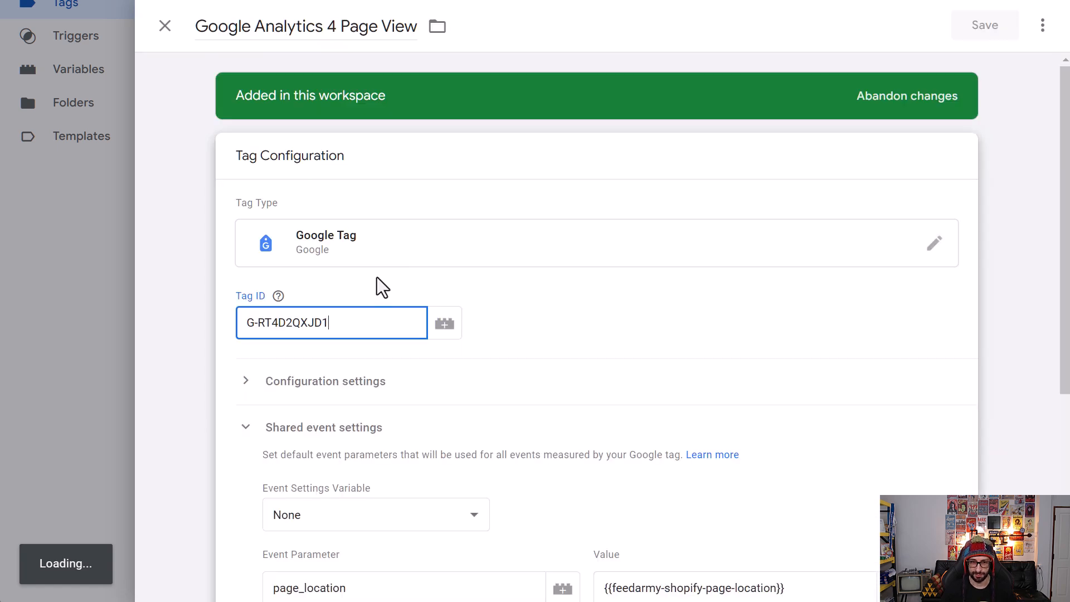
click(985, 34)
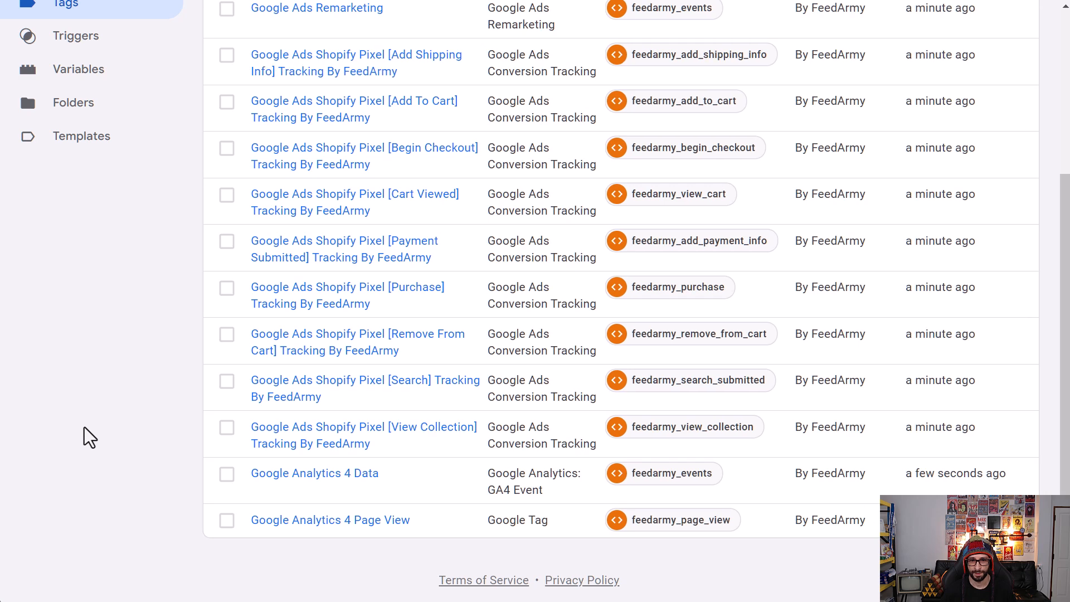
Step: Check the saved measurement ID in the Google Analytics 4 Data tag and close the tag
click(336, 485)
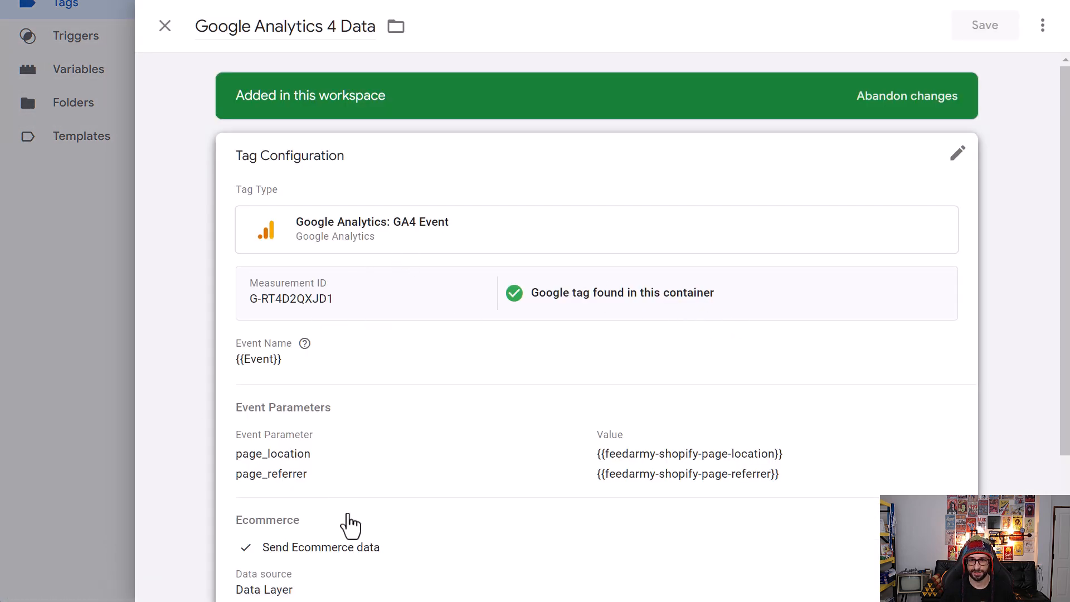
click(103, 439)
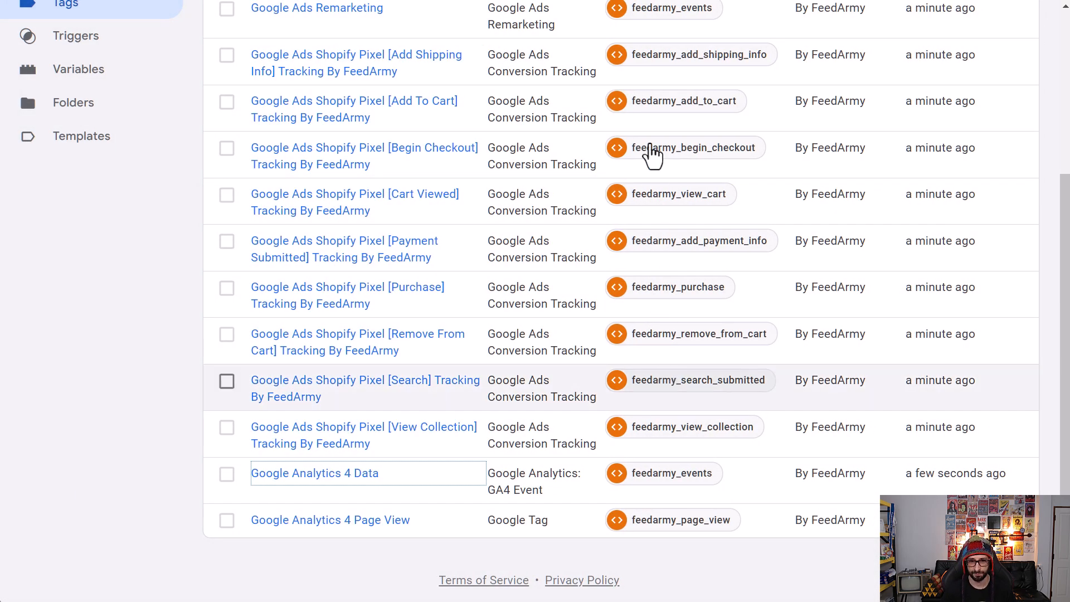
Step: Switch to Google Ads, start a new website conversion action and scan the domain example.com
key(ctrl+Tab)
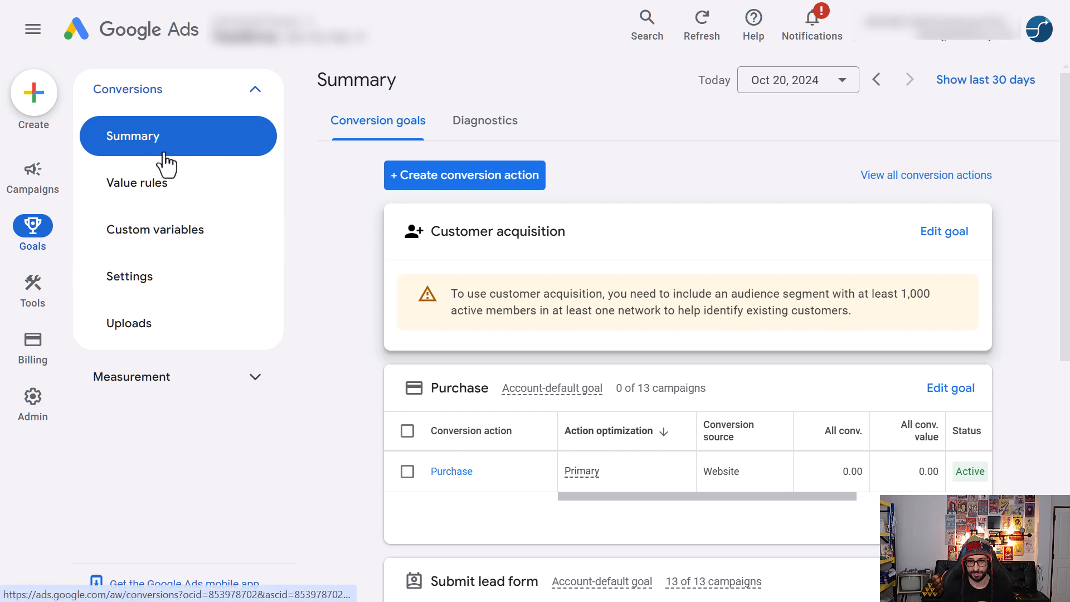
click(483, 184)
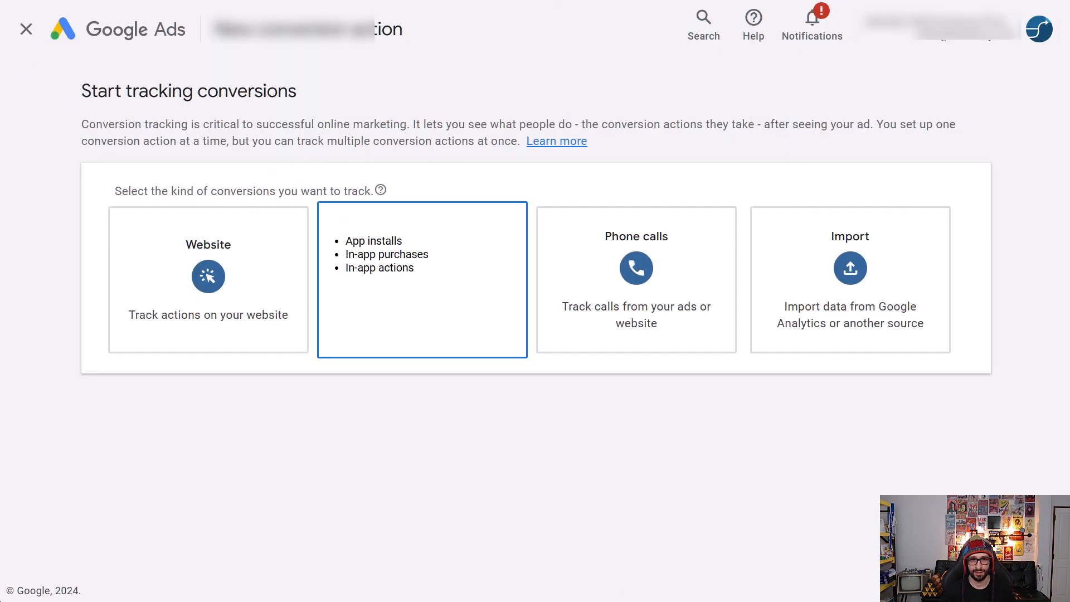
click(170, 284)
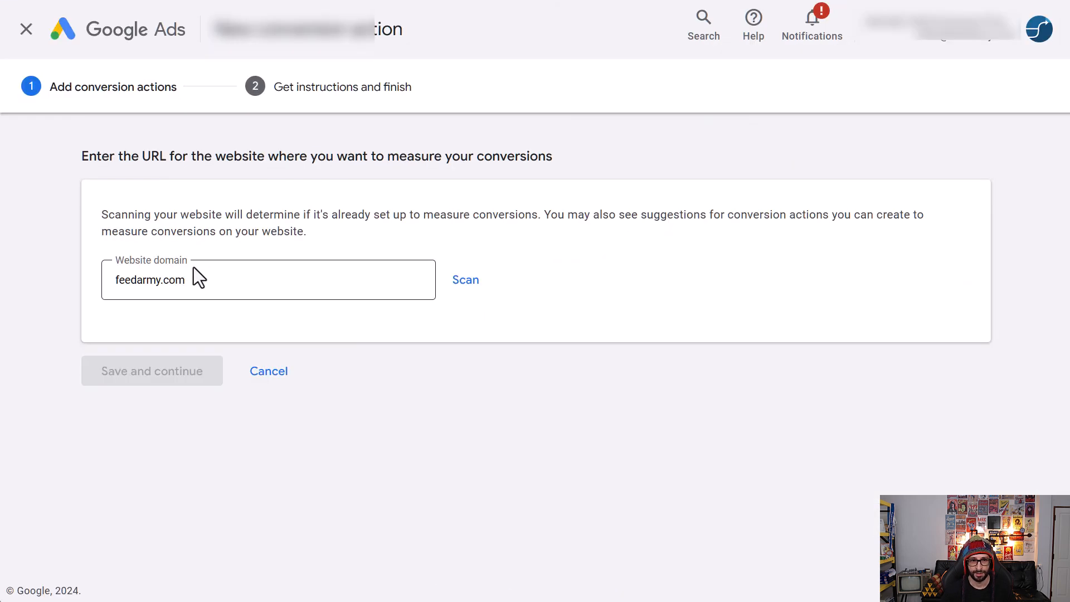
drag(248, 274, 72, 294)
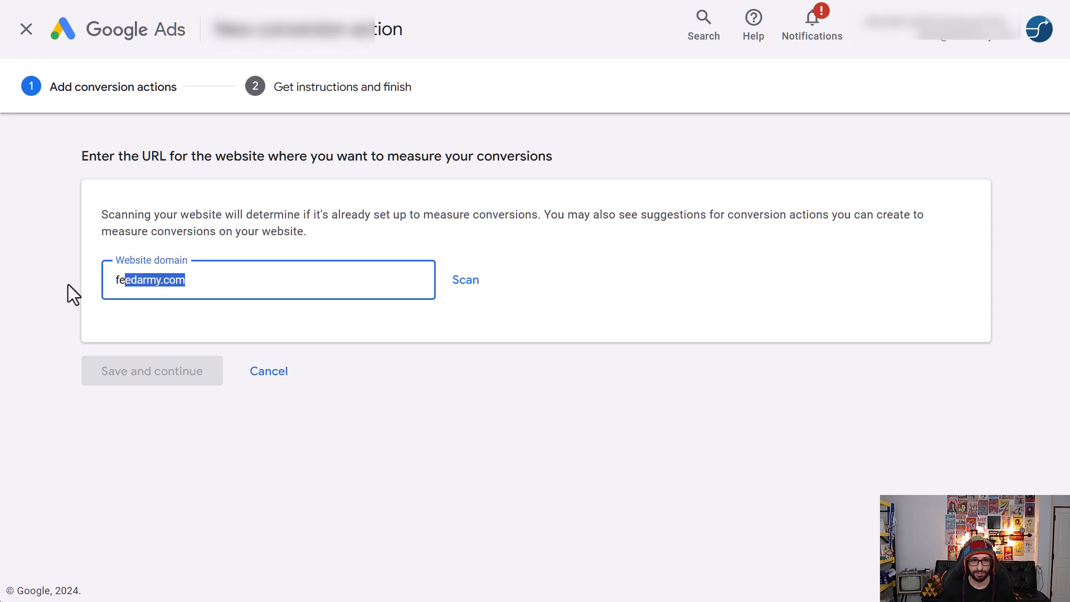
text(e)
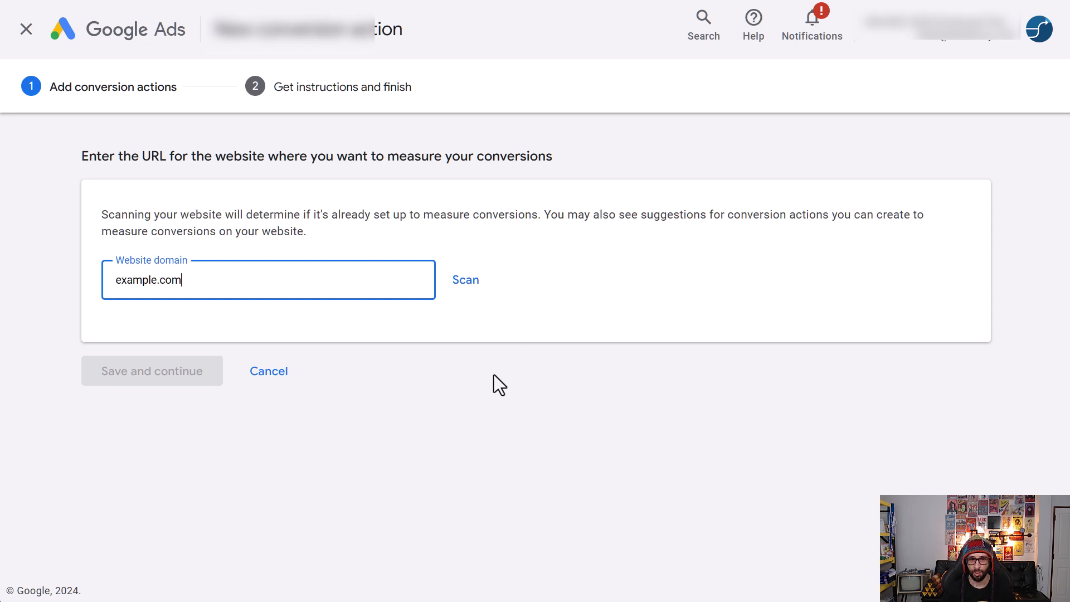
click(466, 281)
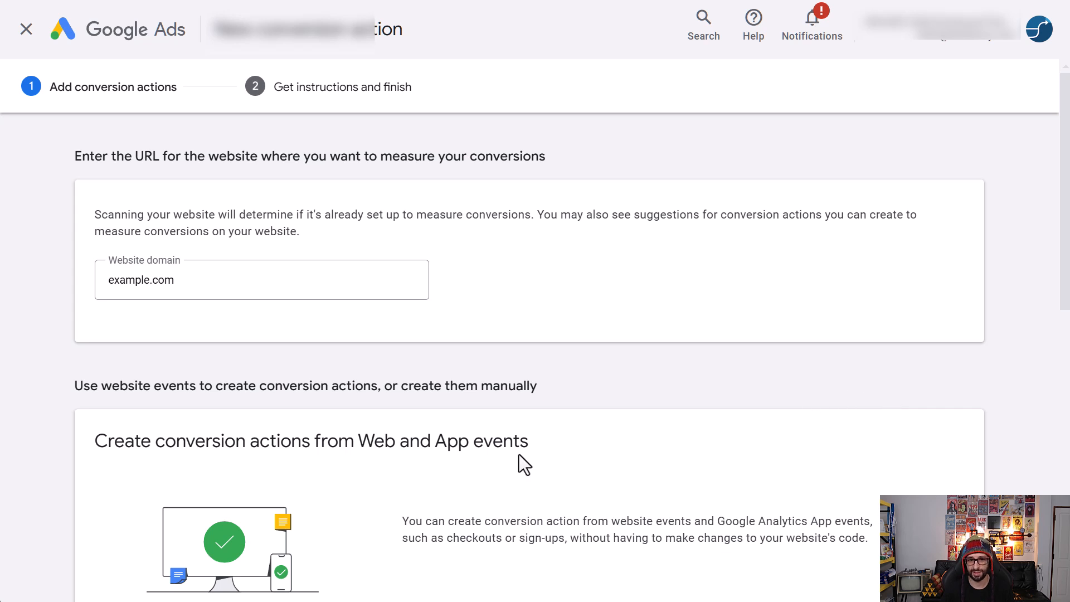
Step: Start adding a conversion action manually using code for the example.com website
scroll(519, 454, down, 4)
scroll(522, 353, down, 3)
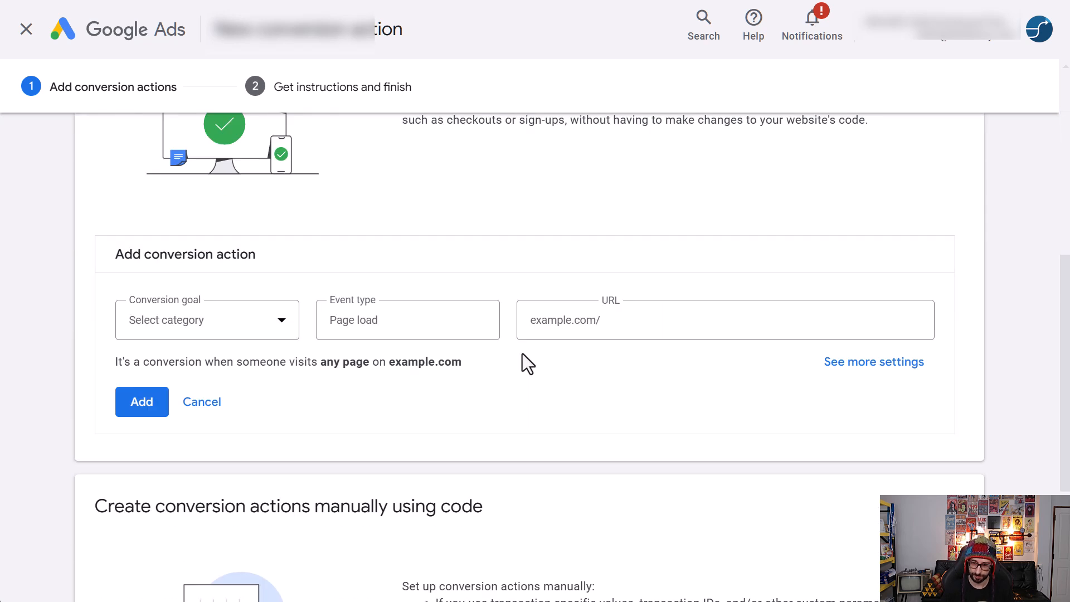
scroll(329, 378, down, 4)
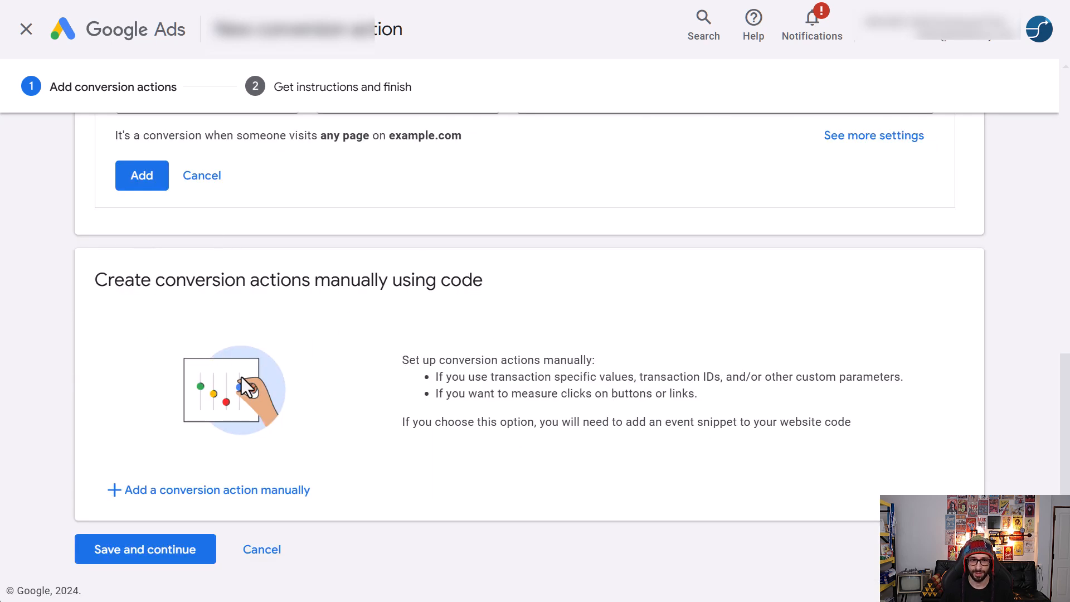
click(199, 500)
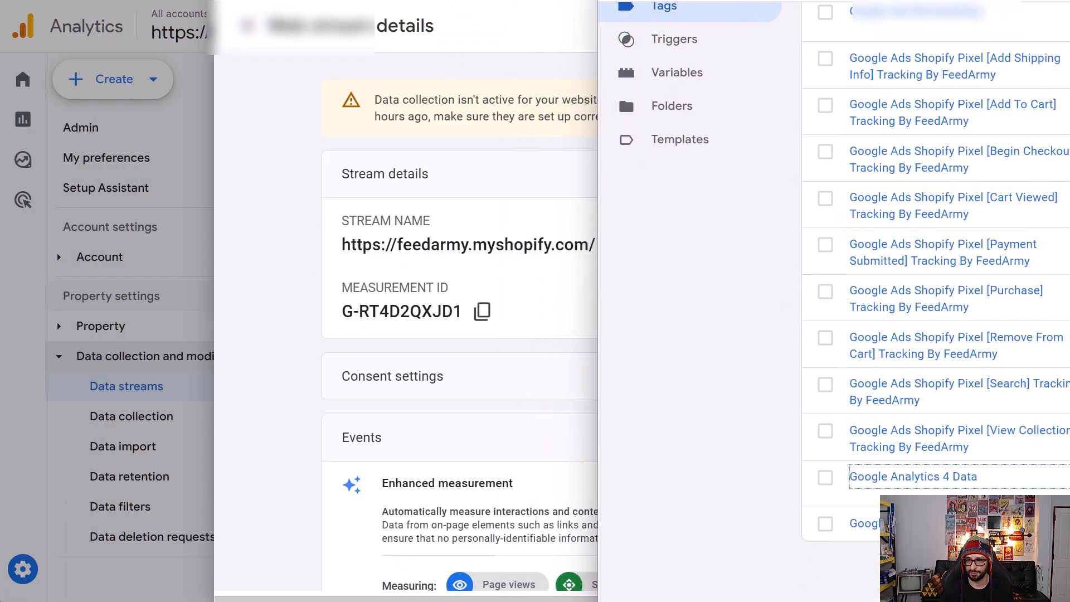
Step: Arrange the browser windows so the Tag Manager tag list sits beside the Google Ads conversion action details form
scroll(843, 186, up, 5)
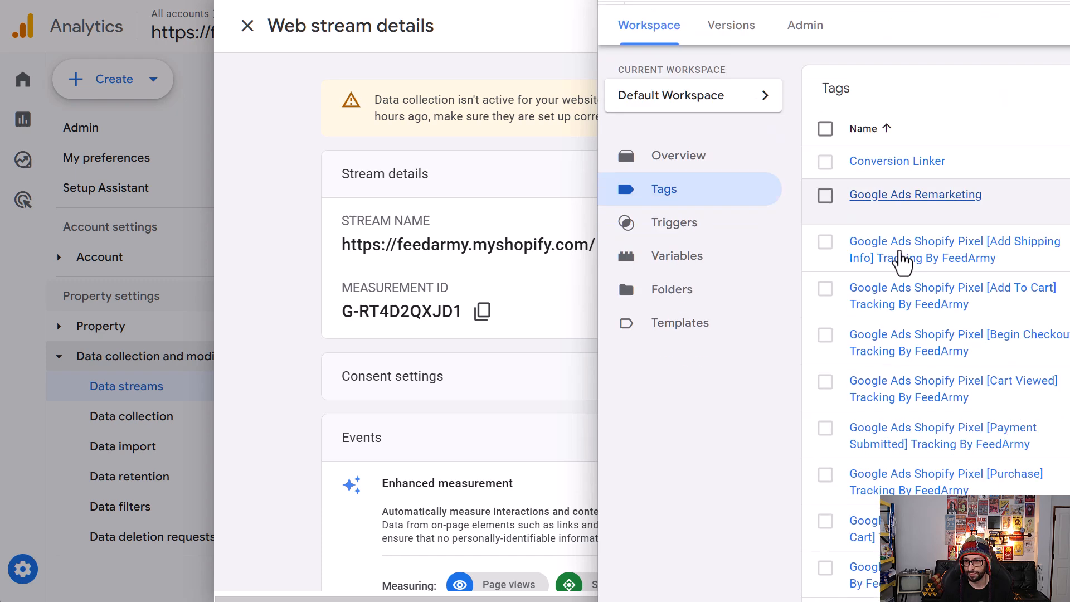
scroll(901, 259, down, 3)
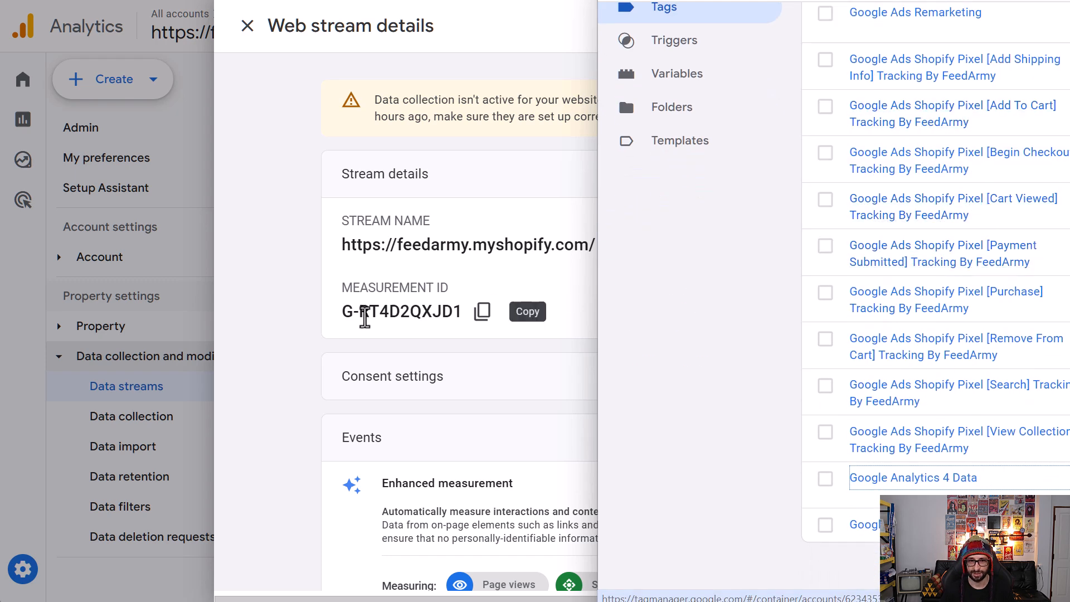
click(294, 393)
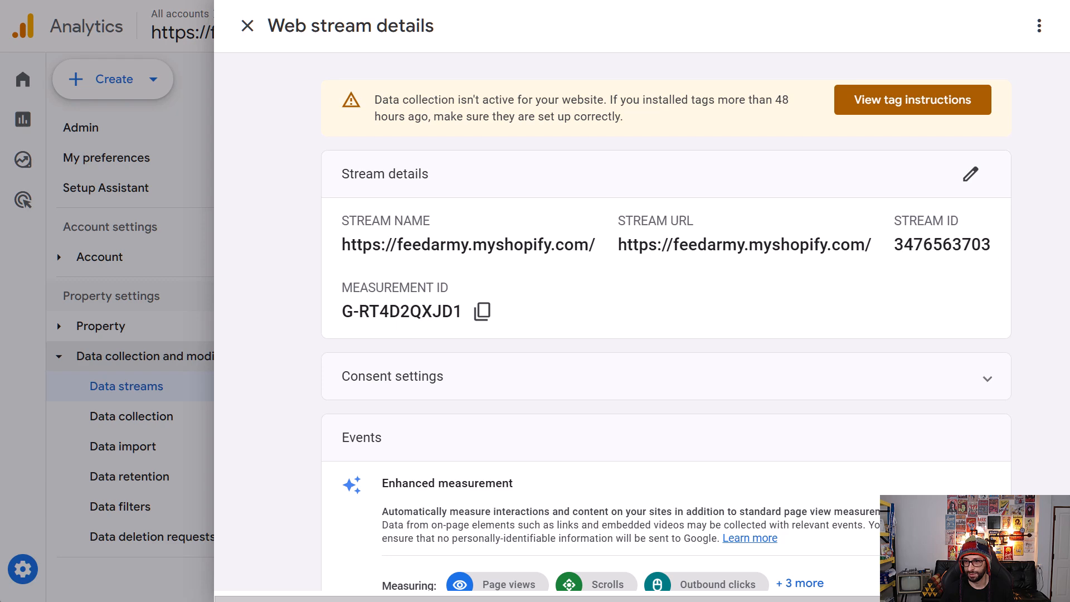
drag(1063, 283, 784, 308)
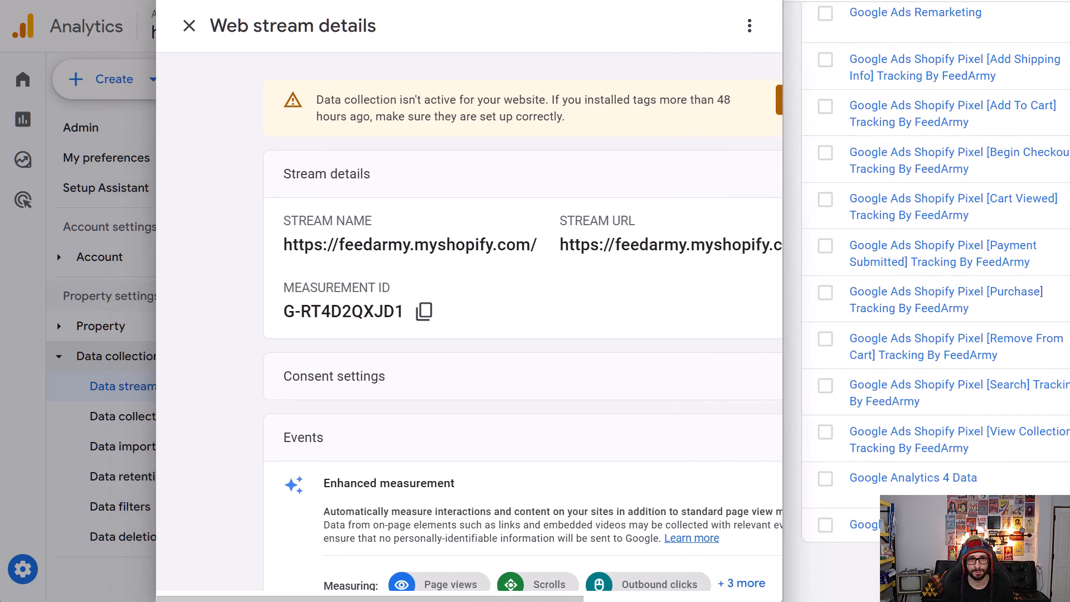
click(452, 0)
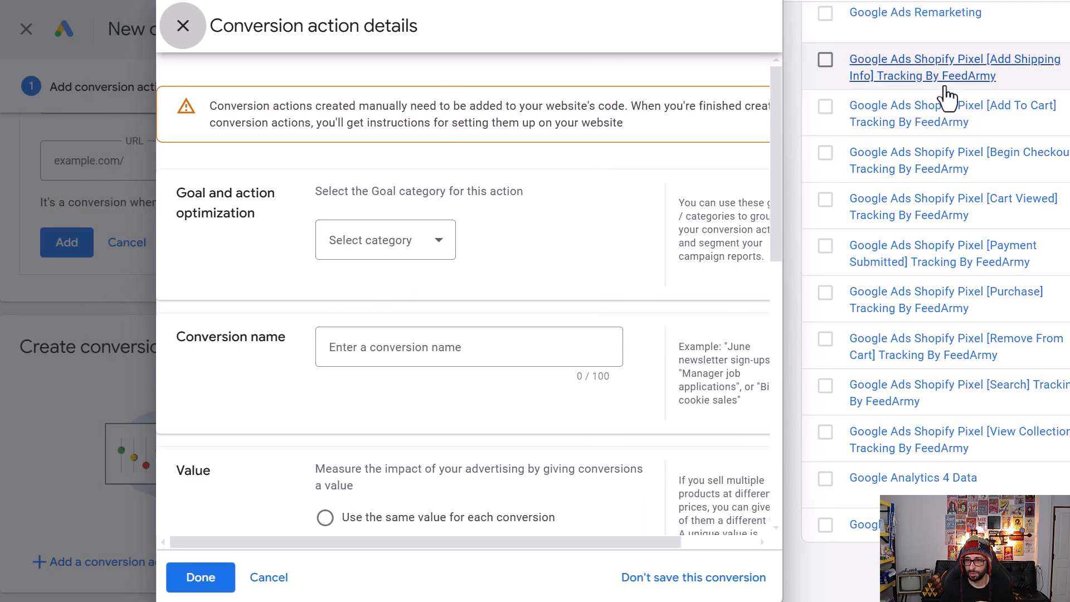
Step: Set the conversion action's goal category to Page view and exclude page views from the account default goals
click(337, 251)
scroll(440, 348, down, 5)
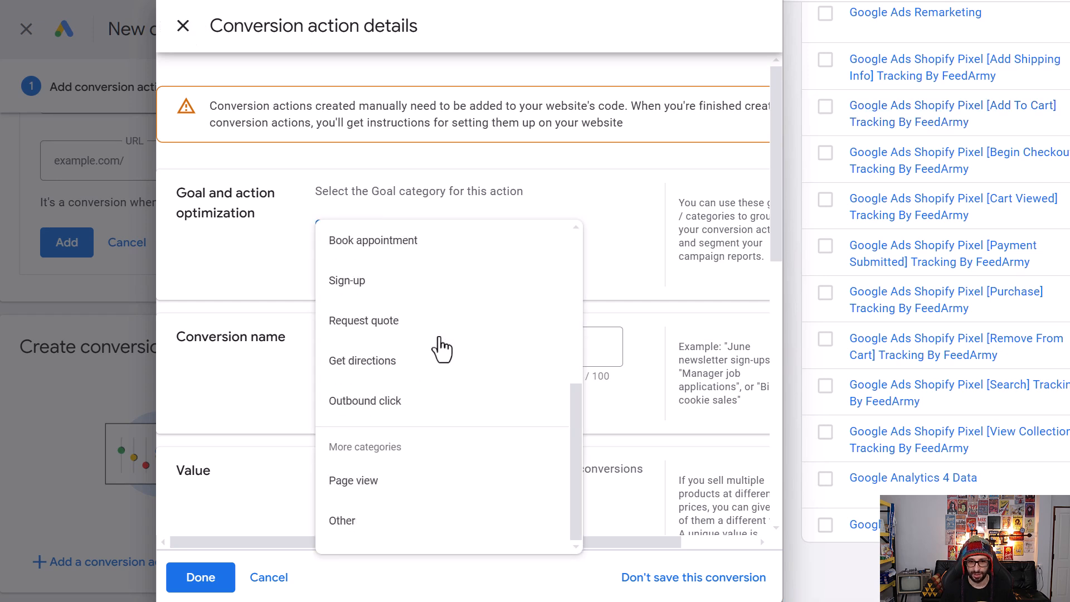
click(385, 490)
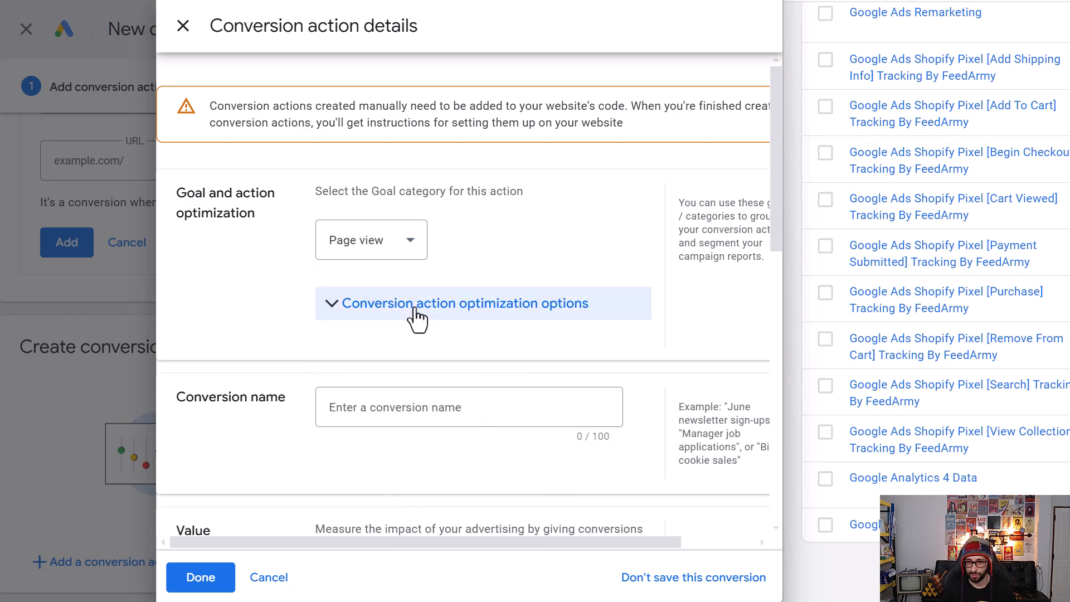
click(414, 309)
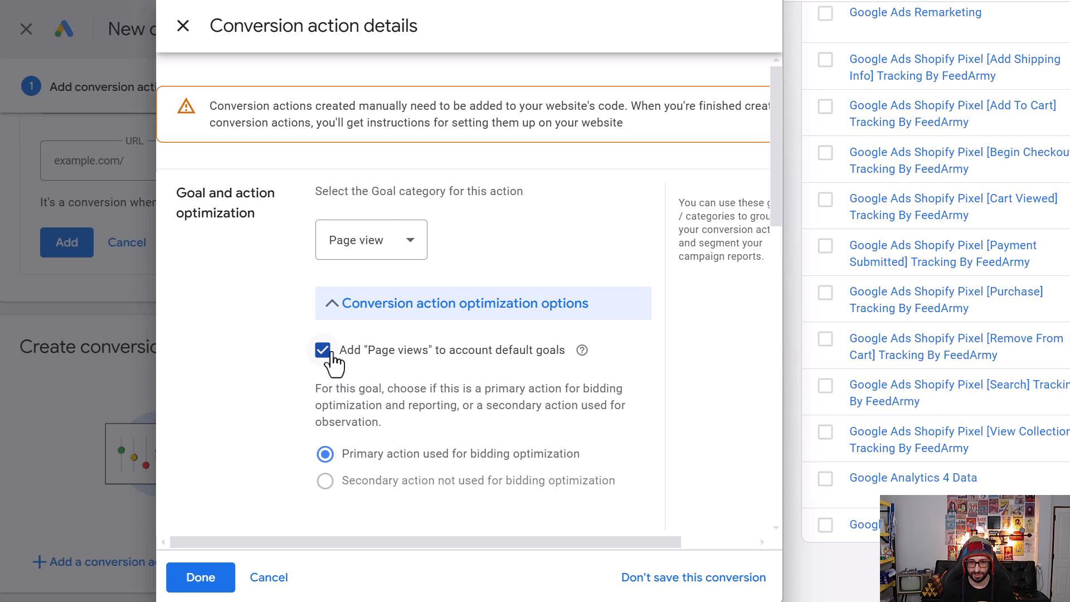
click(329, 353)
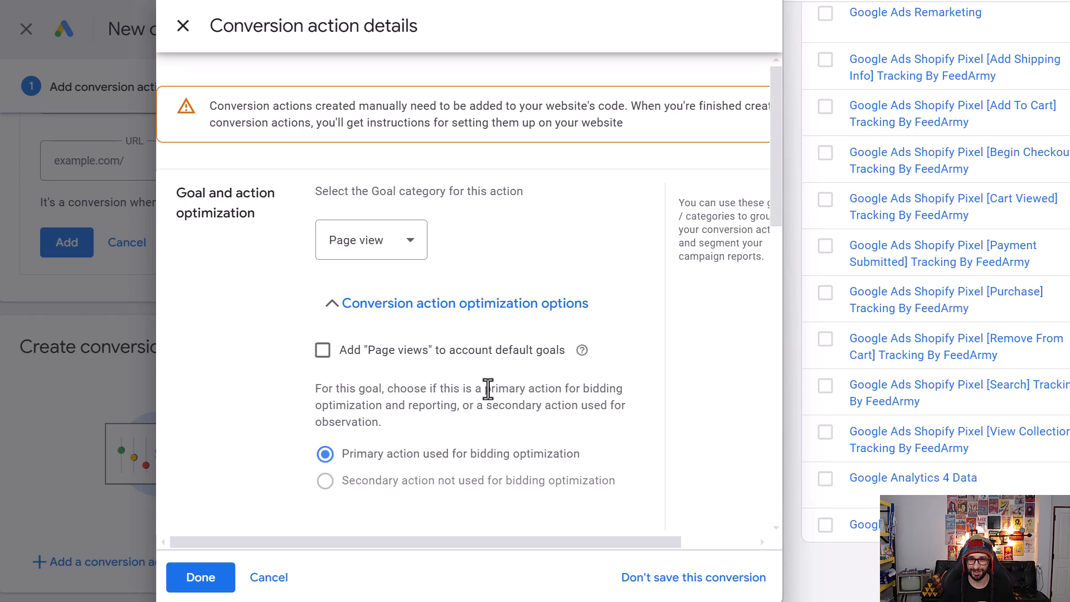
Step: Enter Shopify GTM Pixel as the beginning of the conversion name and copy that text for reuse
scroll(487, 388, down, 4)
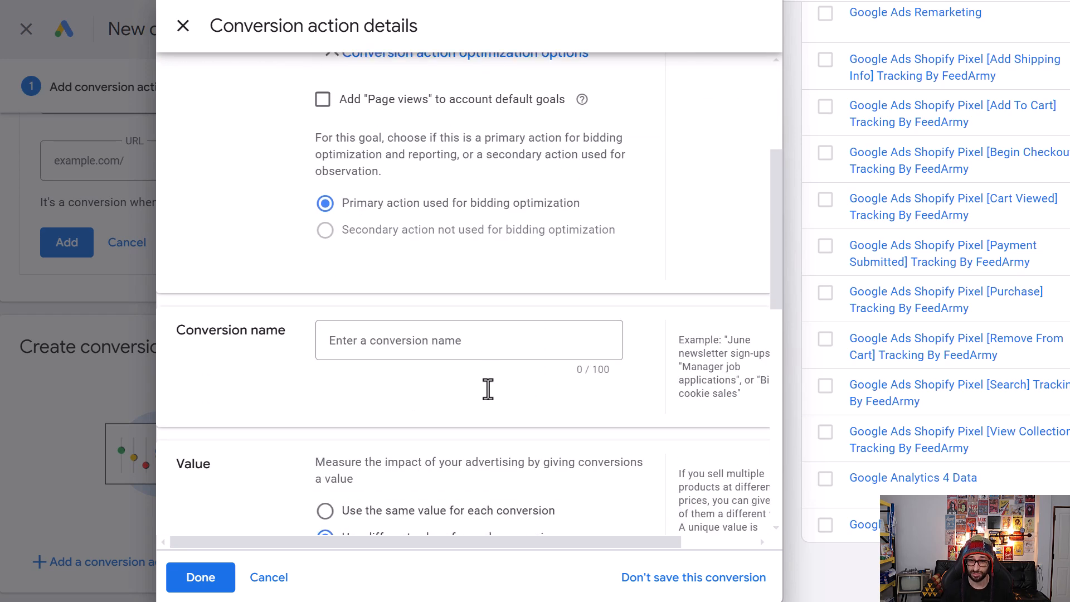
click(463, 340)
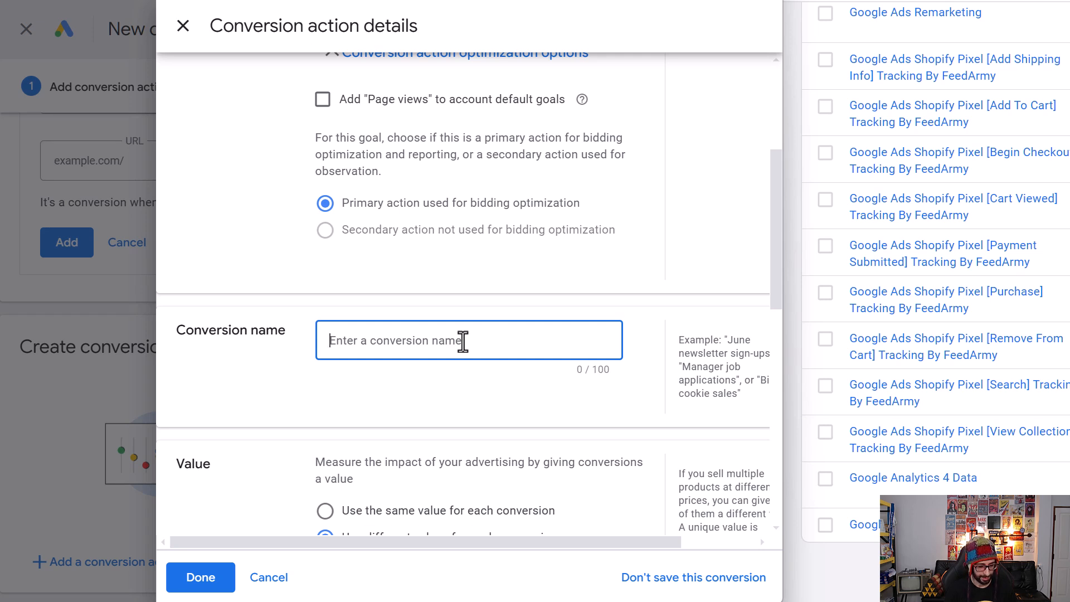
text(Shopify )
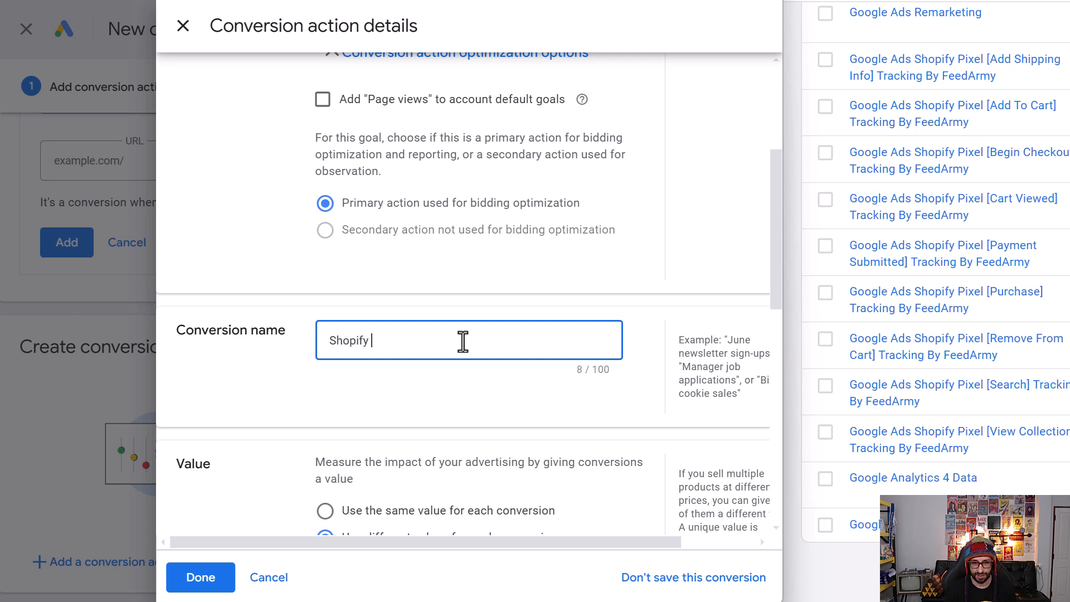
text(GTM Pixel)
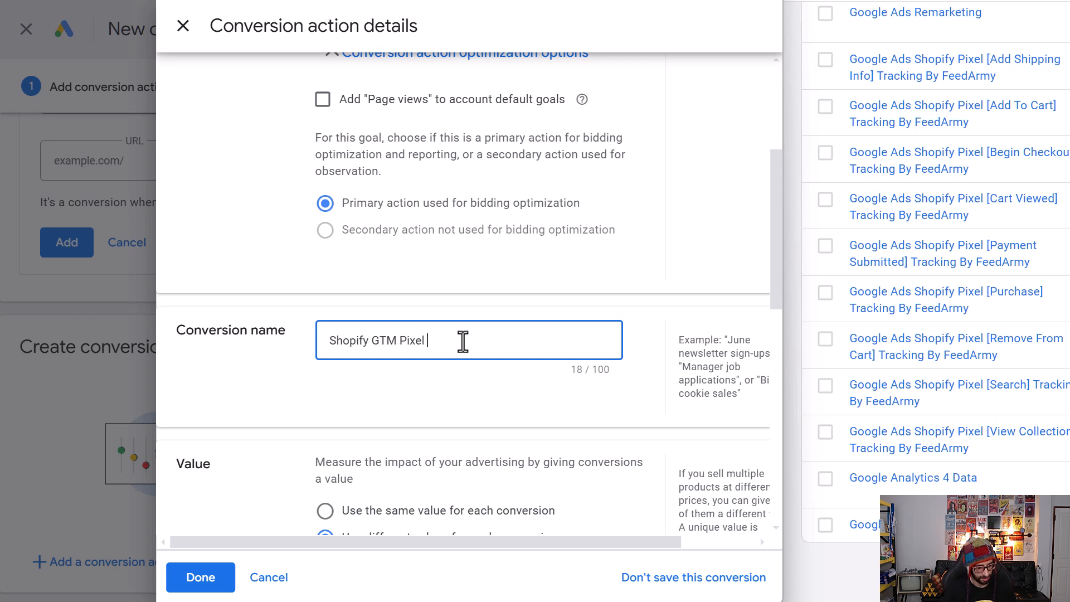
key(ctrl+a)
key(ctrl+c)
Step: Complete the conversion name as Shopify GTM Pixel Add Shipping Info and finish the conversion action
click(463, 341)
text(Add Shi)
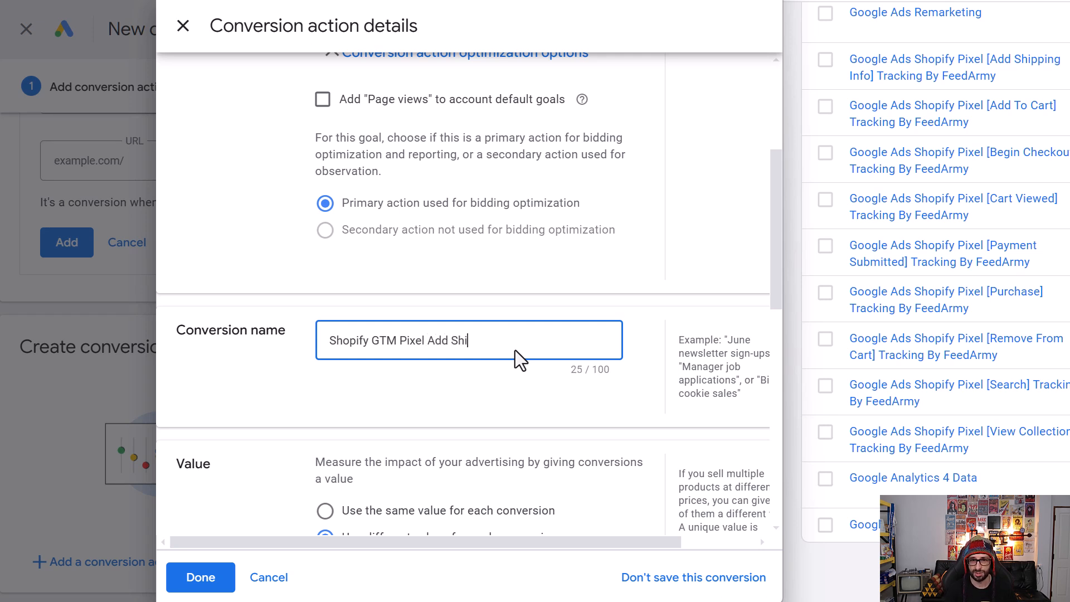
text(pping Info)
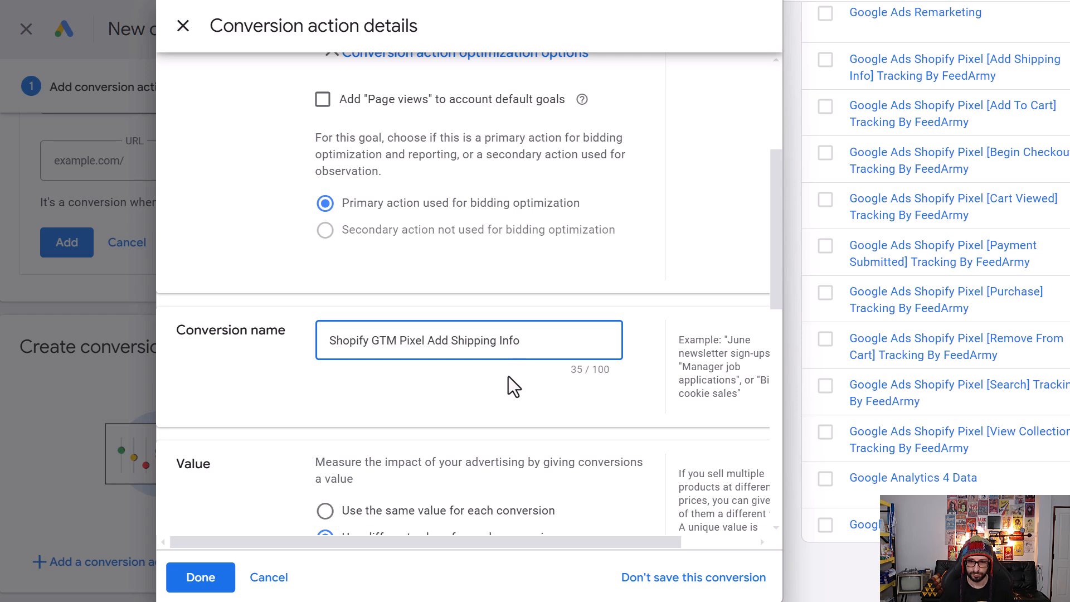
scroll(512, 385, down, 10)
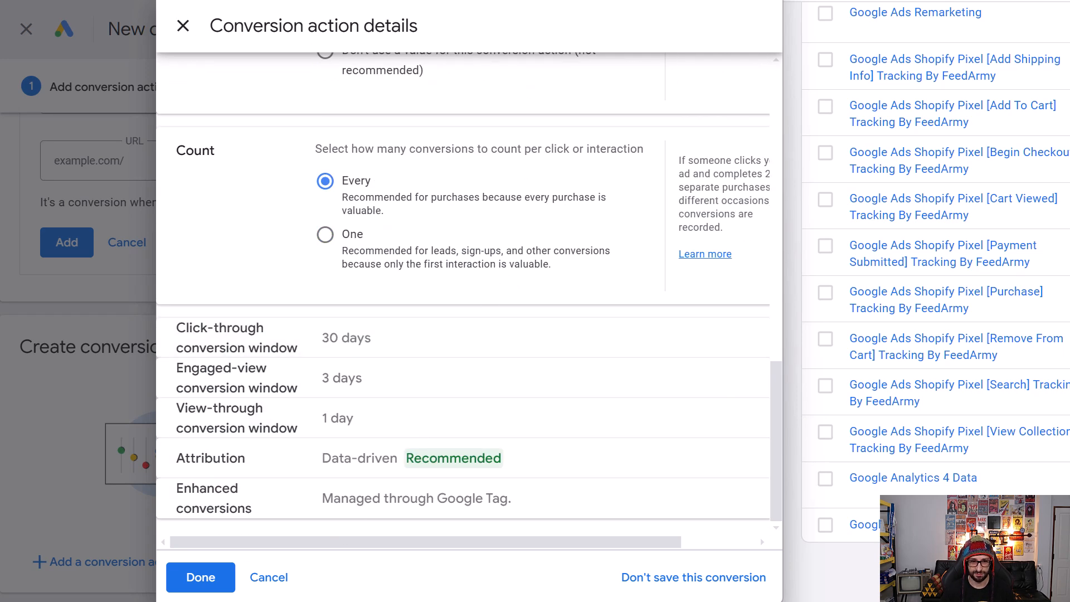
click(201, 577)
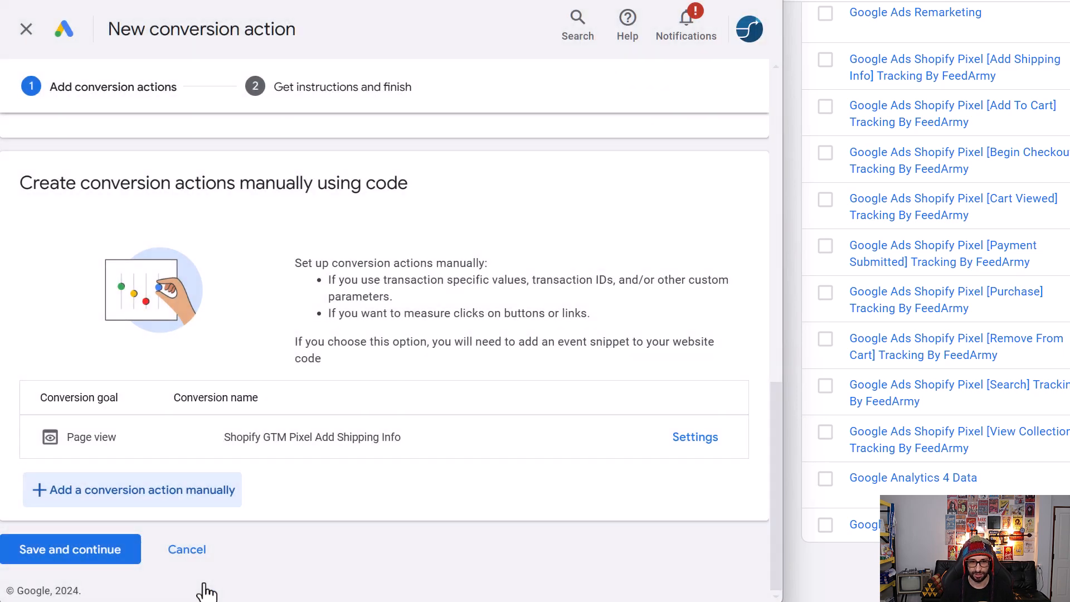
Step: Add another manual conversion action with the Add to cart goal category and exclude it from the account default goals
click(126, 503)
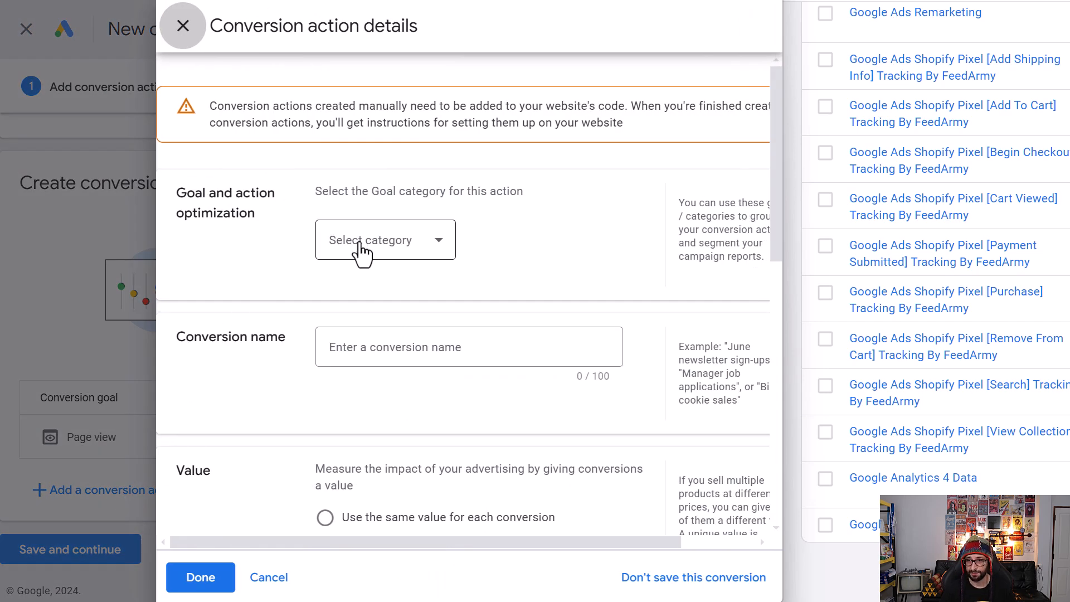
click(360, 249)
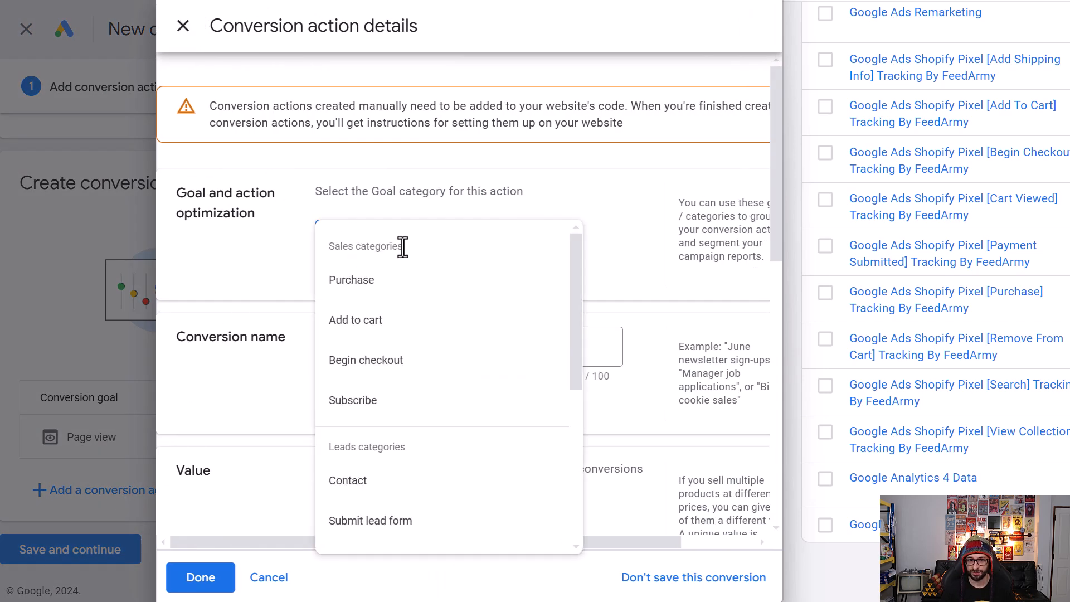
click(381, 330)
click(458, 312)
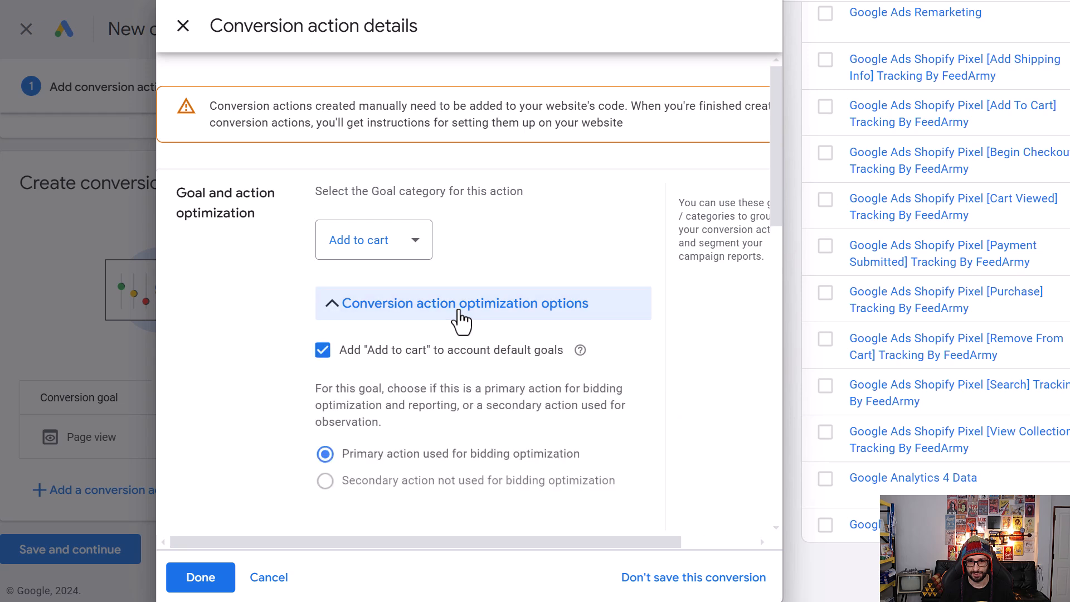
click(322, 350)
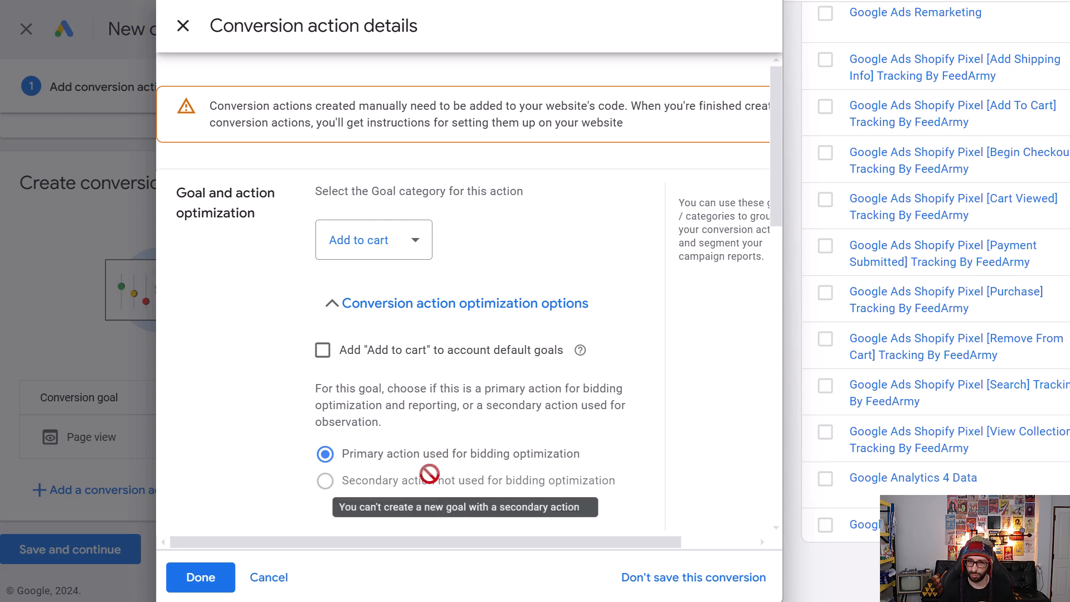
Step: Name the second conversion action Shopify GTM Pixel Add To Cart, reusing the copied prefix
scroll(429, 473, down, 3)
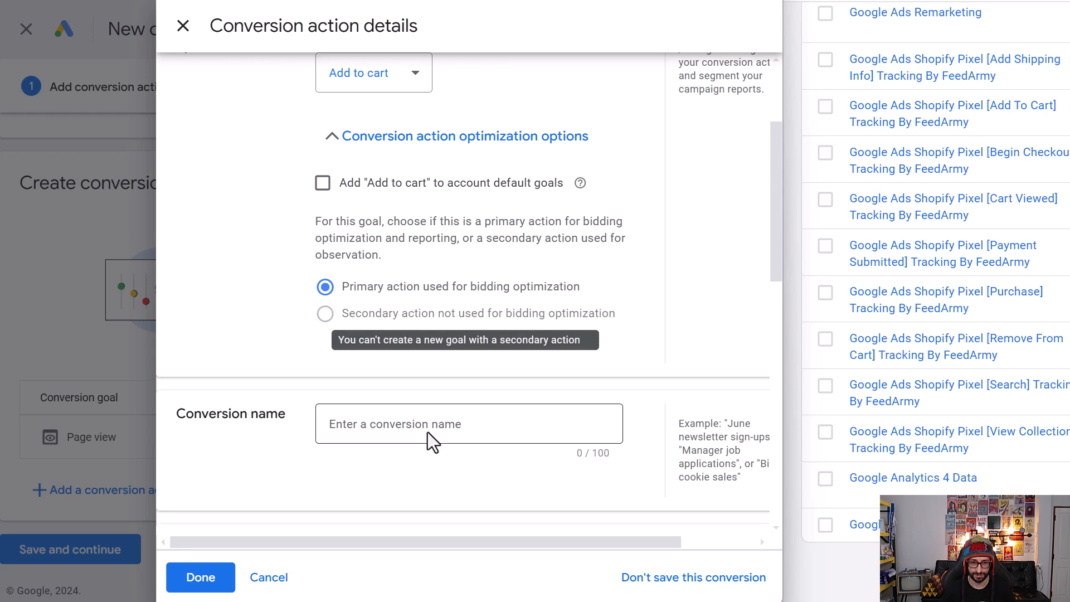
click(431, 418)
key(ctrl+v)
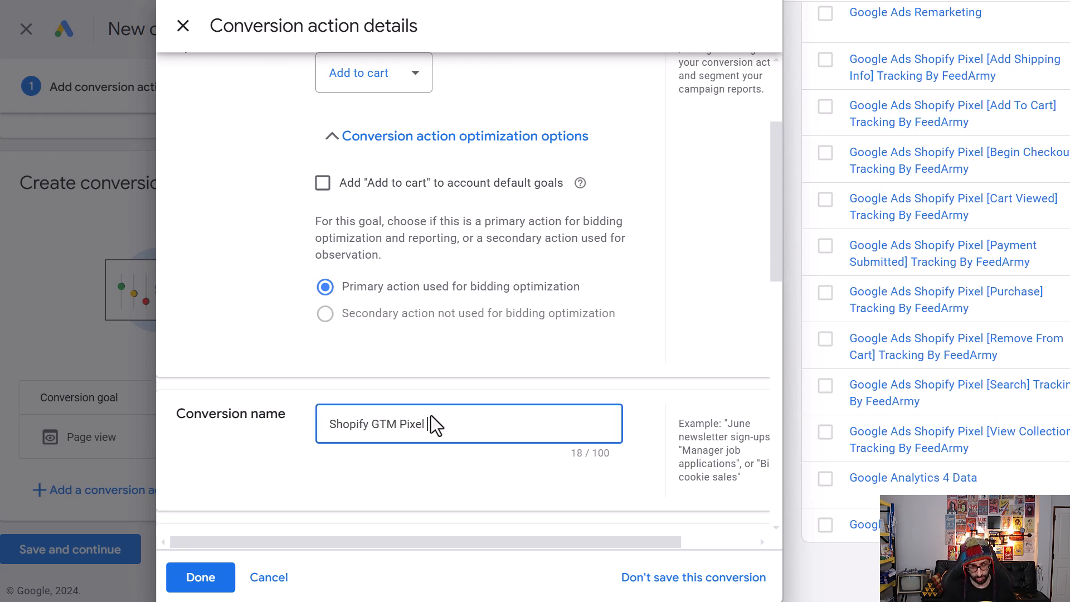
text(Add To Cart)
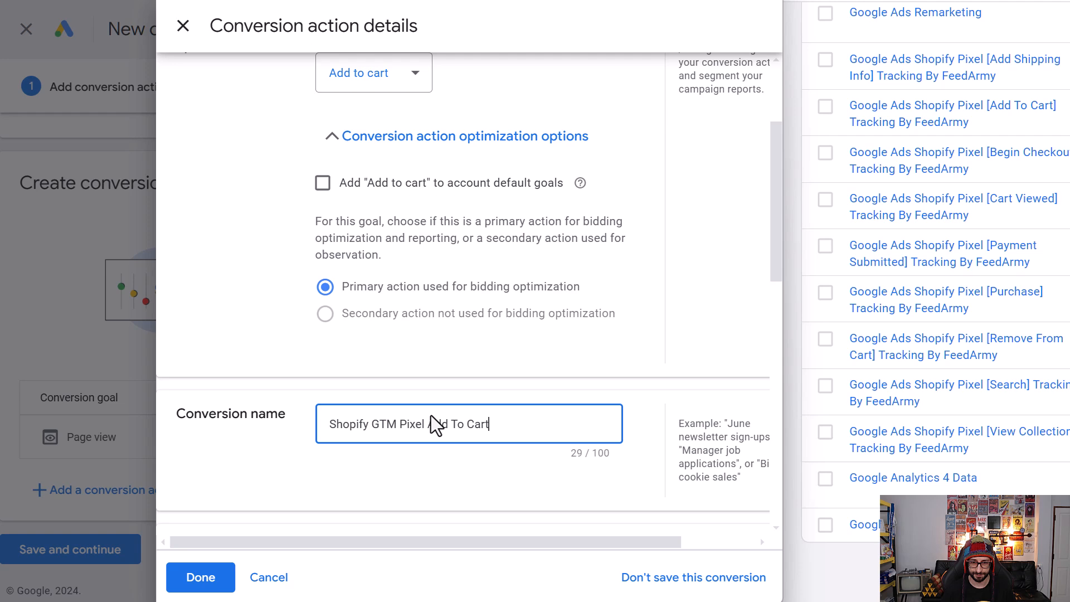
Step: Try the option to use the same value for each conversion on the Add To Cart action
scroll(430, 418, down, 6)
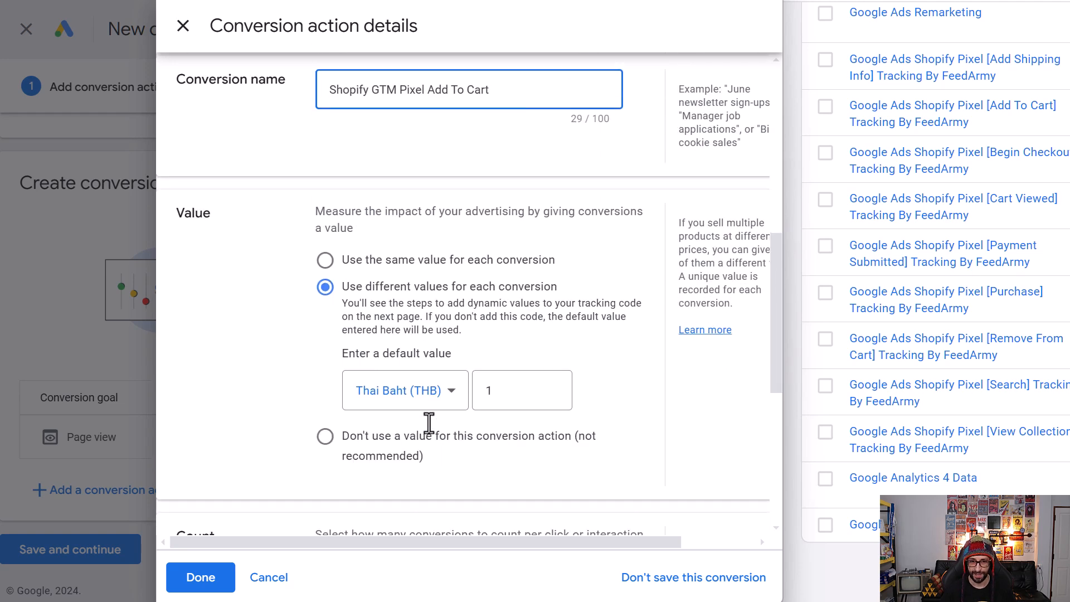
click(438, 262)
double_click(519, 354)
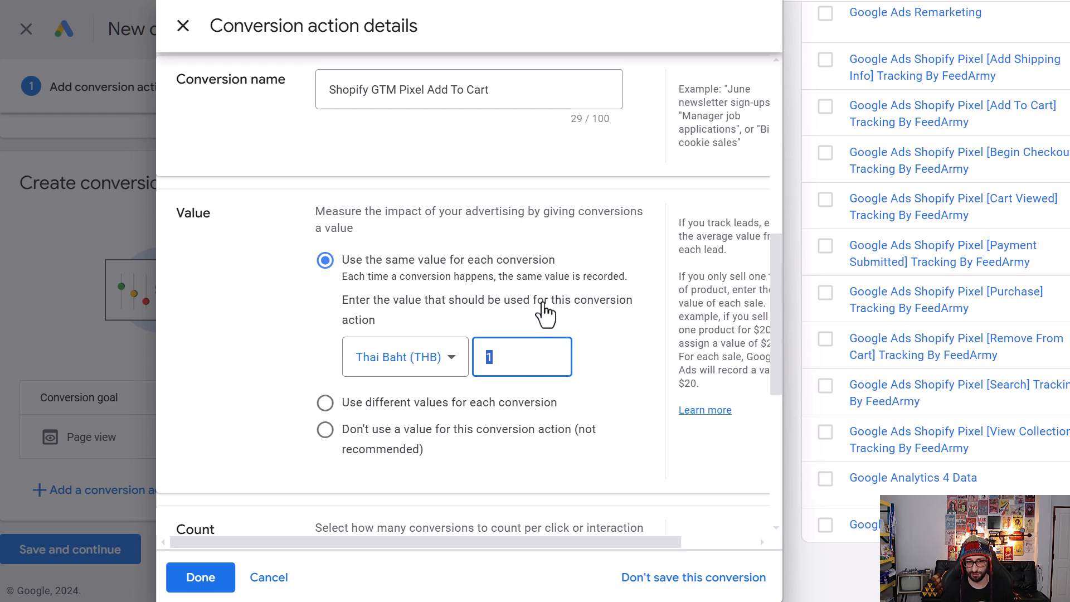
click(502, 357)
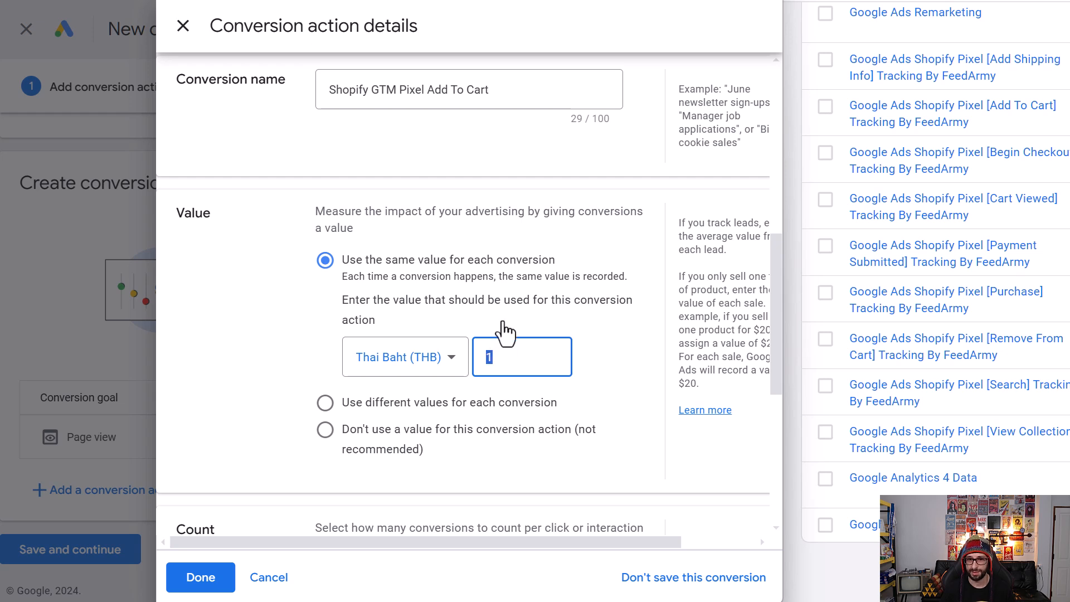
double_click(496, 358)
click(510, 359)
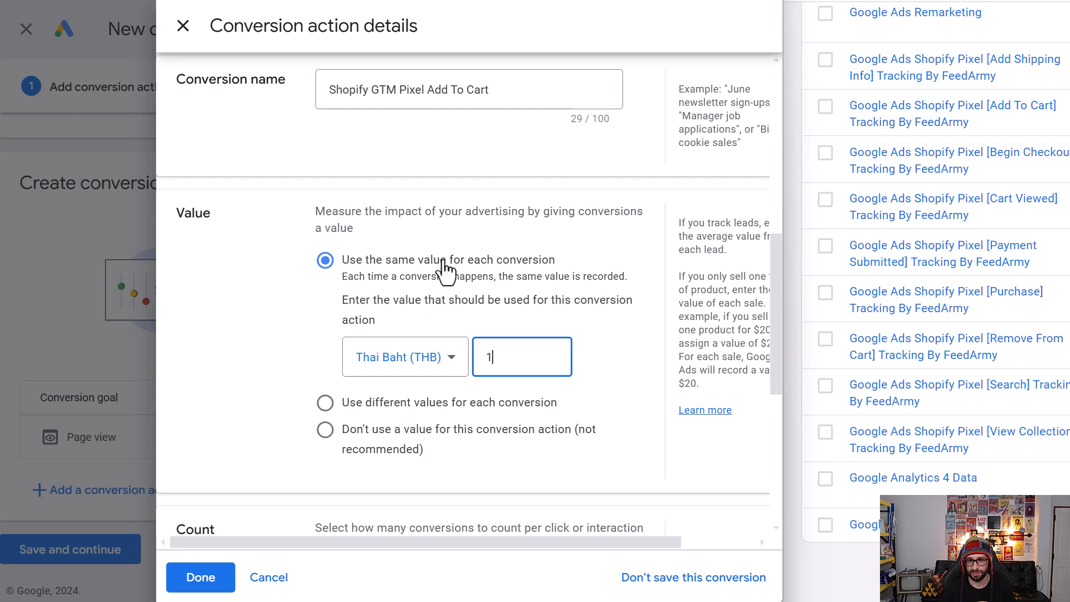
click(366, 410)
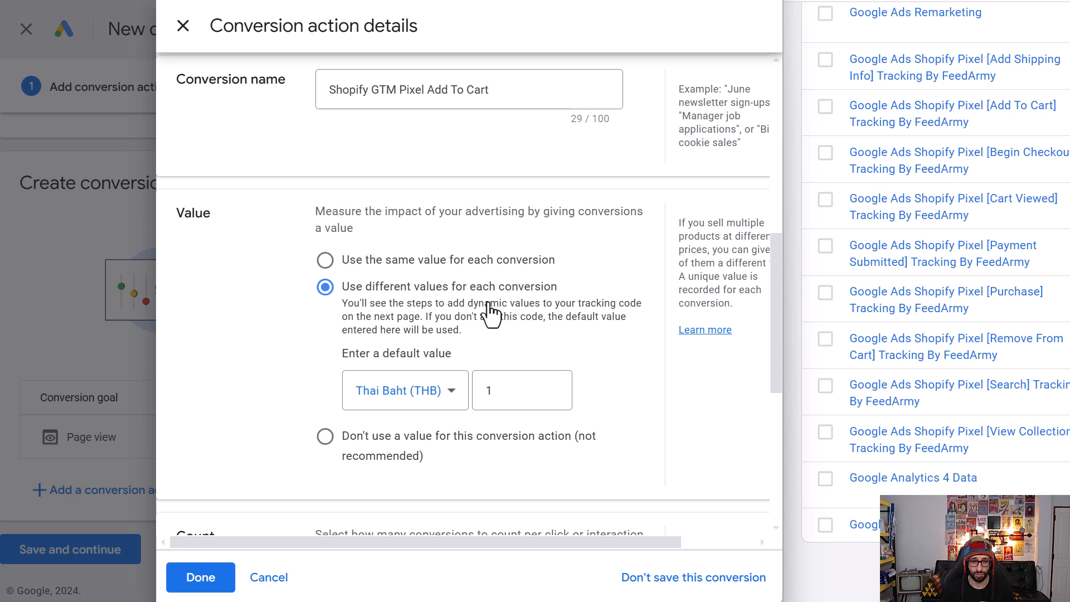
click(494, 261)
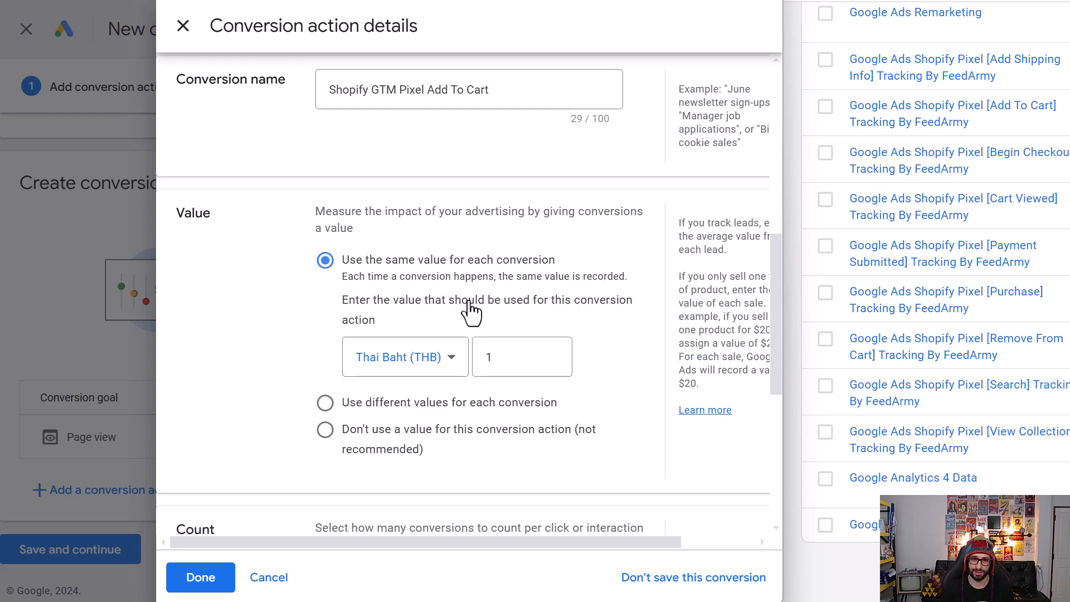
Step: Set the Add To Cart action to use different values for each conversion and finish it
click(369, 406)
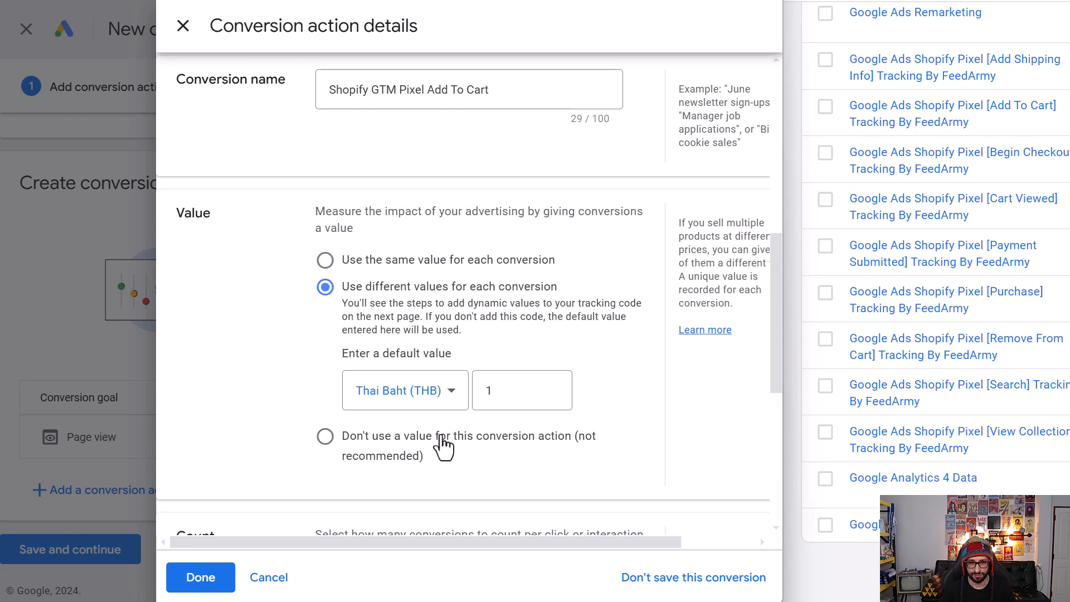
scroll(435, 457, down, 5)
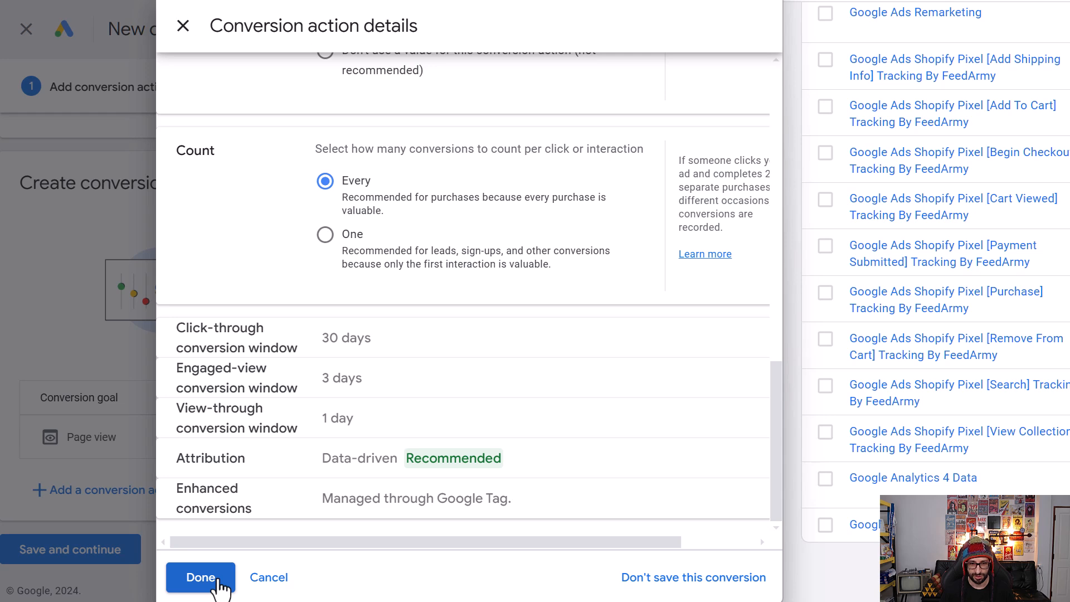
click(200, 578)
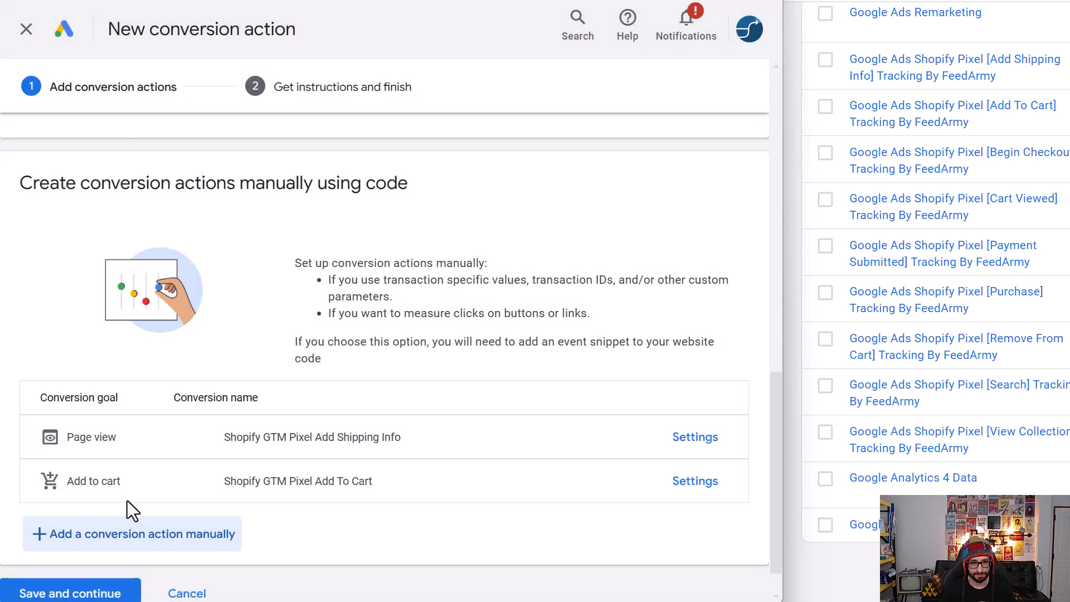
Step: Add a manual conversion action with the Begin checkout goal category and exclude it from the account default goals
click(108, 547)
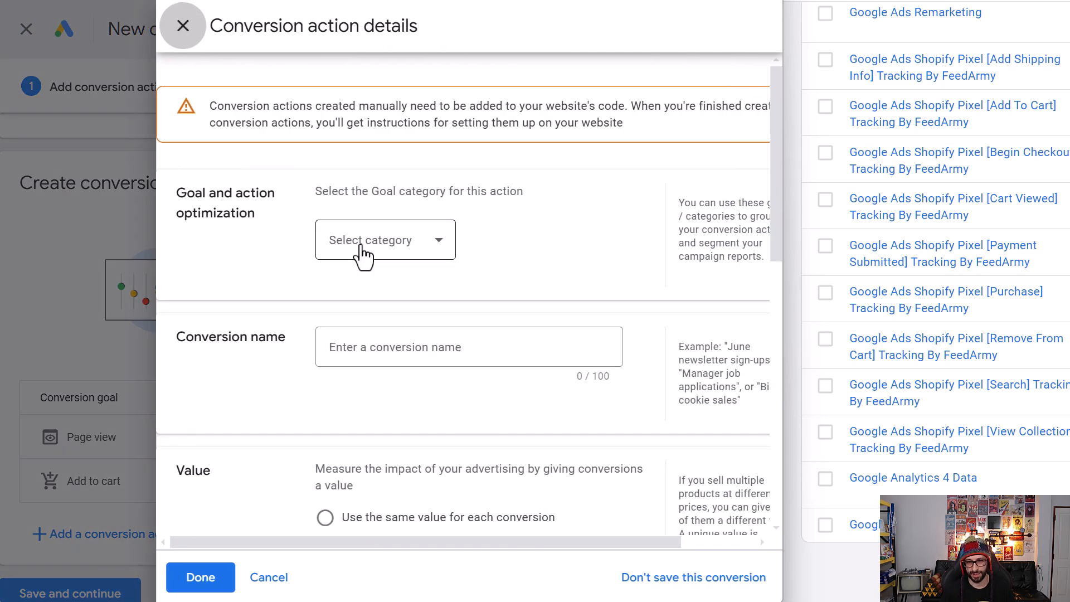
click(362, 252)
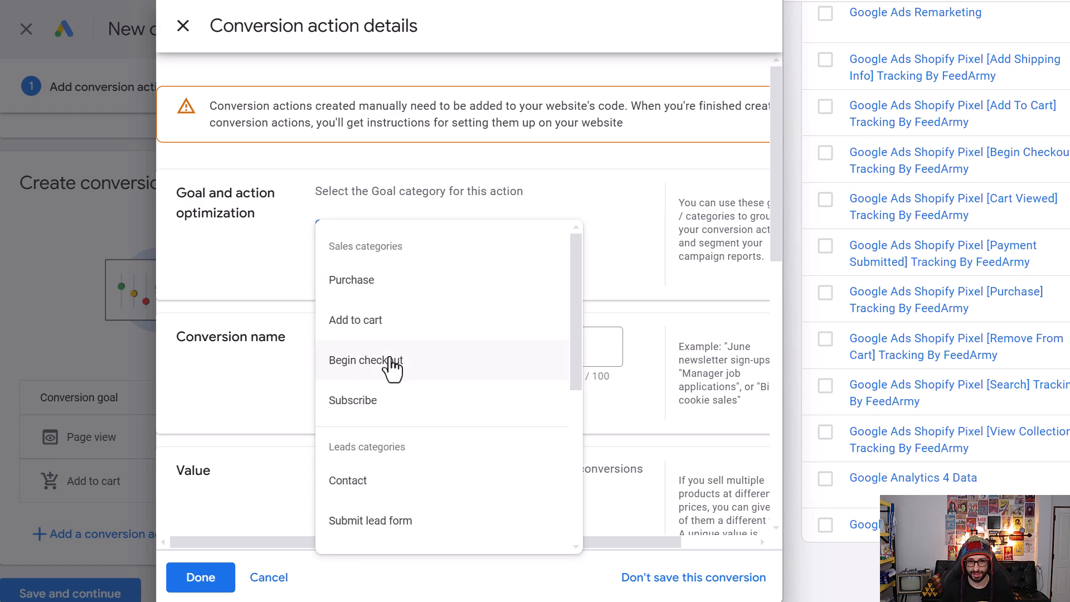
click(390, 361)
click(389, 327)
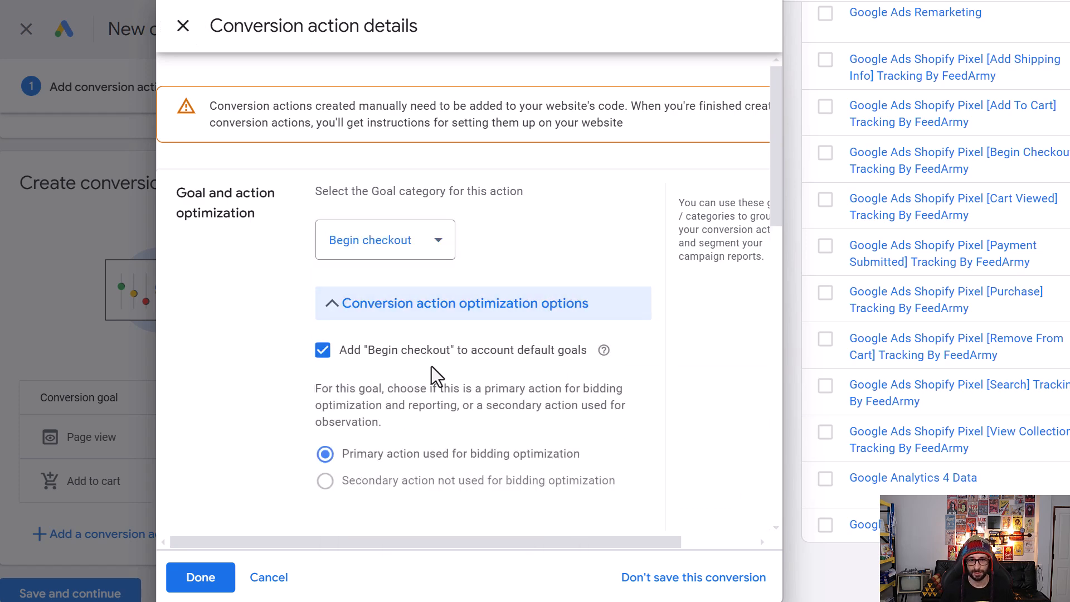
click(354, 361)
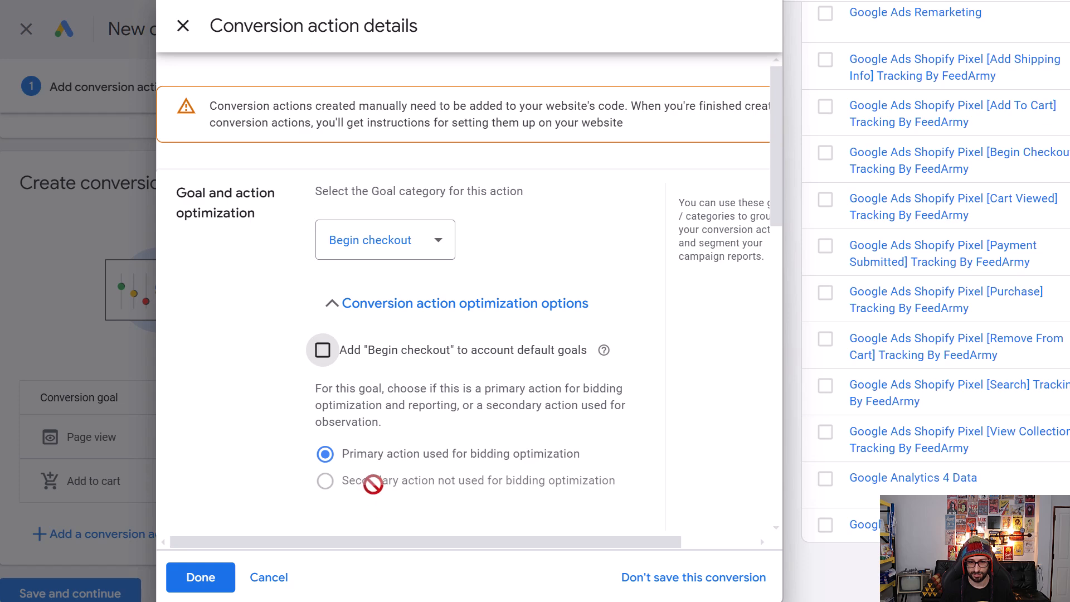
Step: Name the conversion action Shopify GTM Pixel Begin Checkout and finish it
scroll(373, 483, down, 3)
click(393, 435)
text(Shopify GTM Pixel )
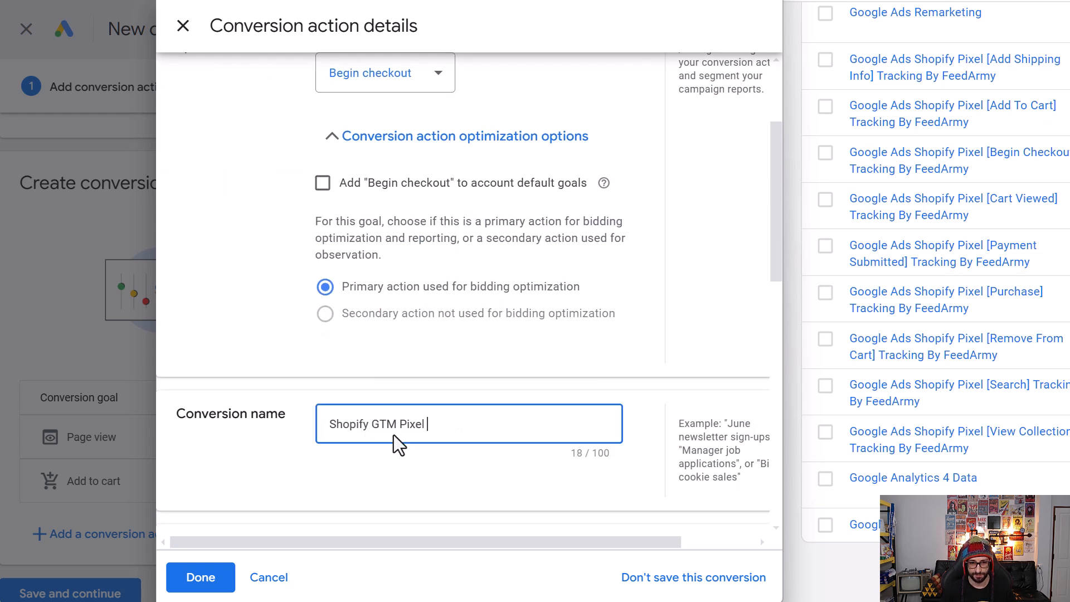
text(Beg)
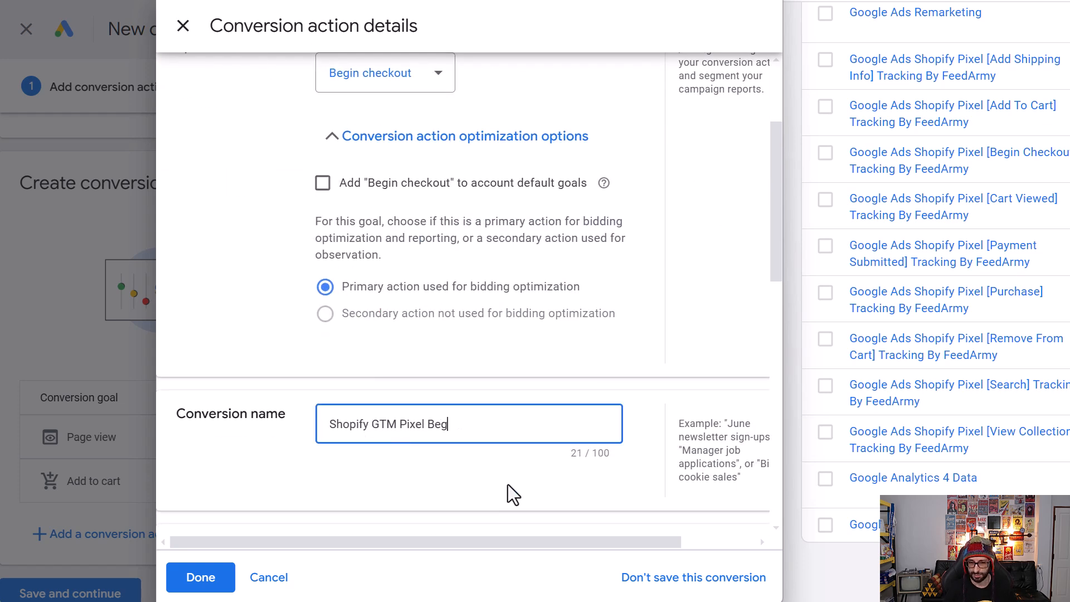
text(in Checkout)
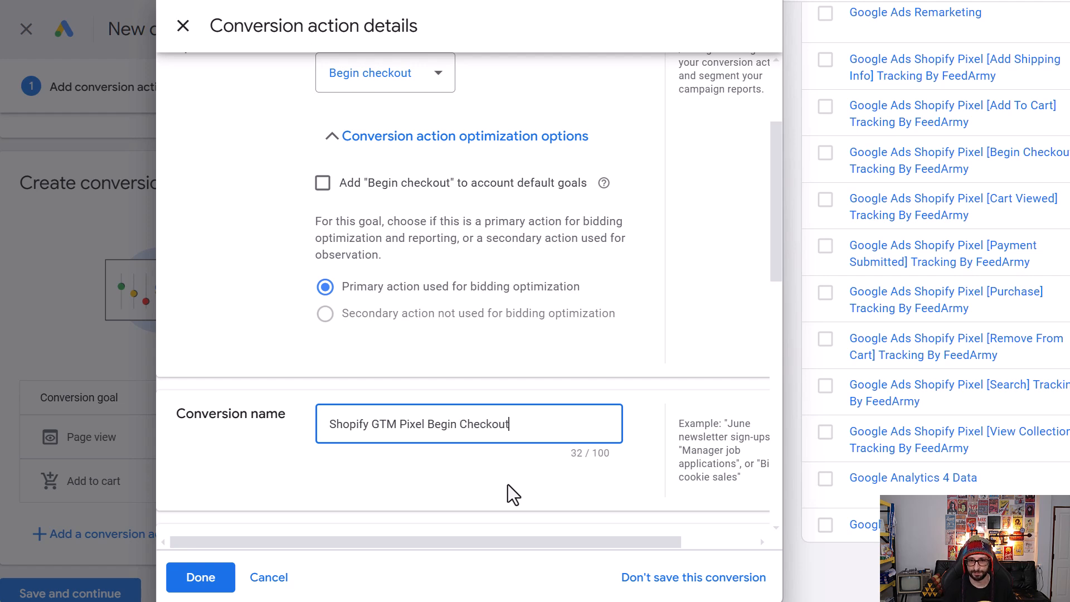
click(200, 577)
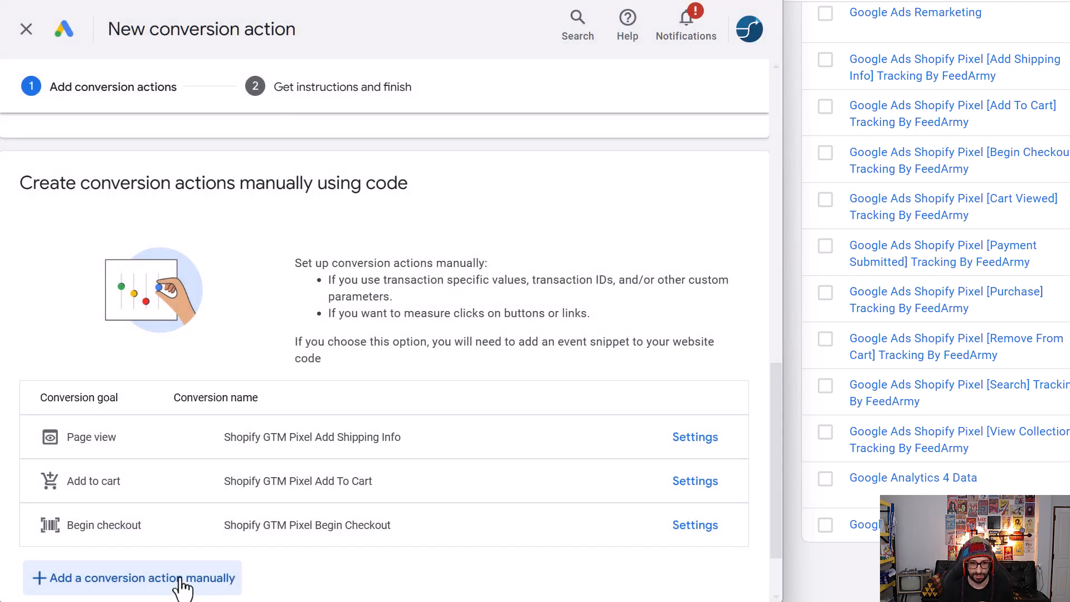
Step: Add a fourth manual conversion action with the Page view goal category and expand its optimization options
click(138, 579)
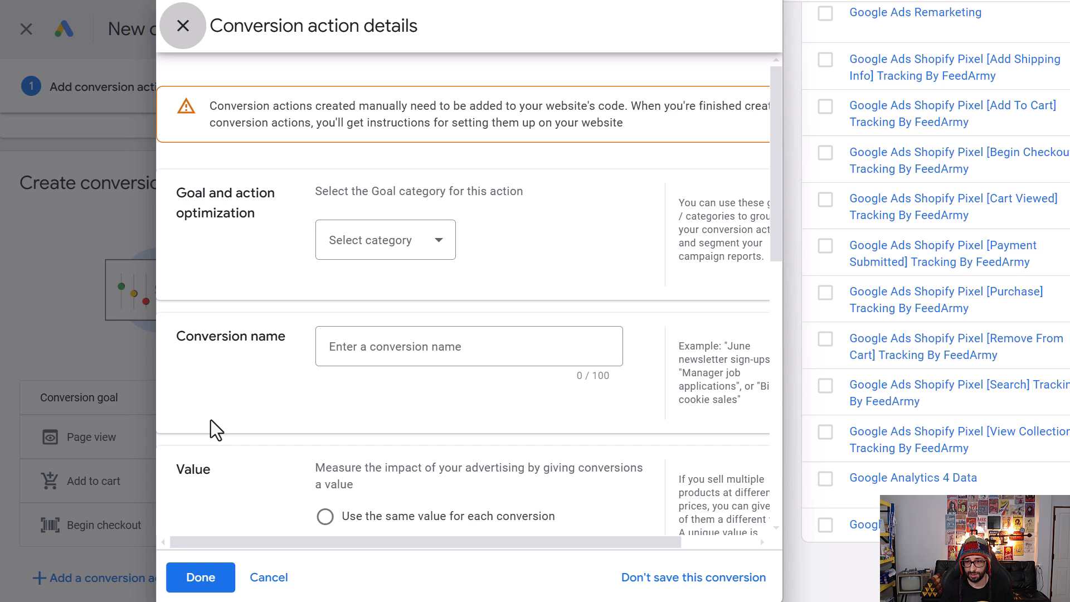
click(339, 245)
scroll(390, 399, down, 5)
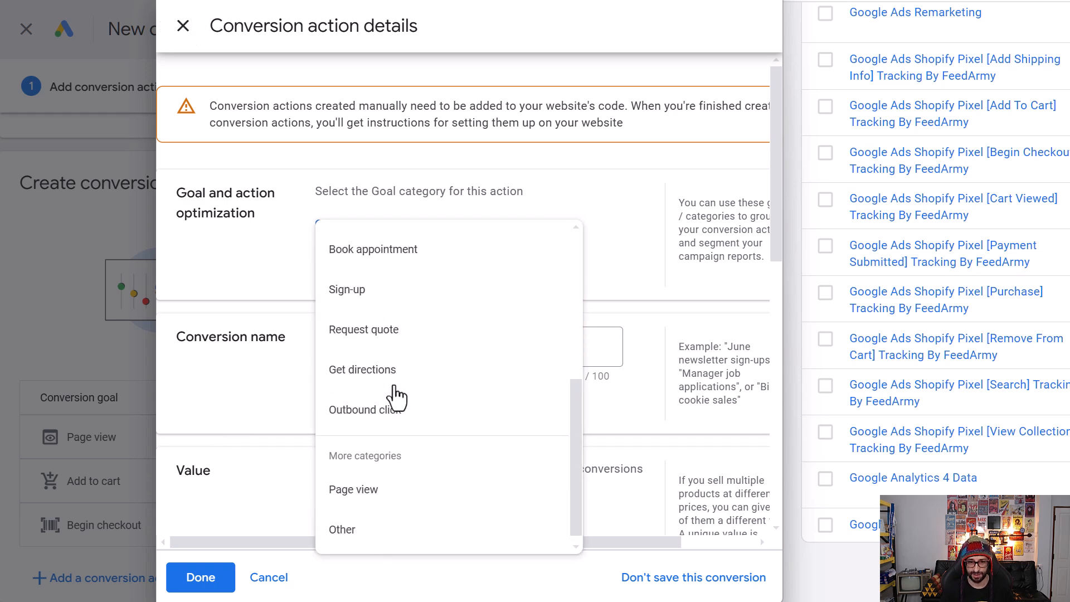
click(393, 485)
click(418, 306)
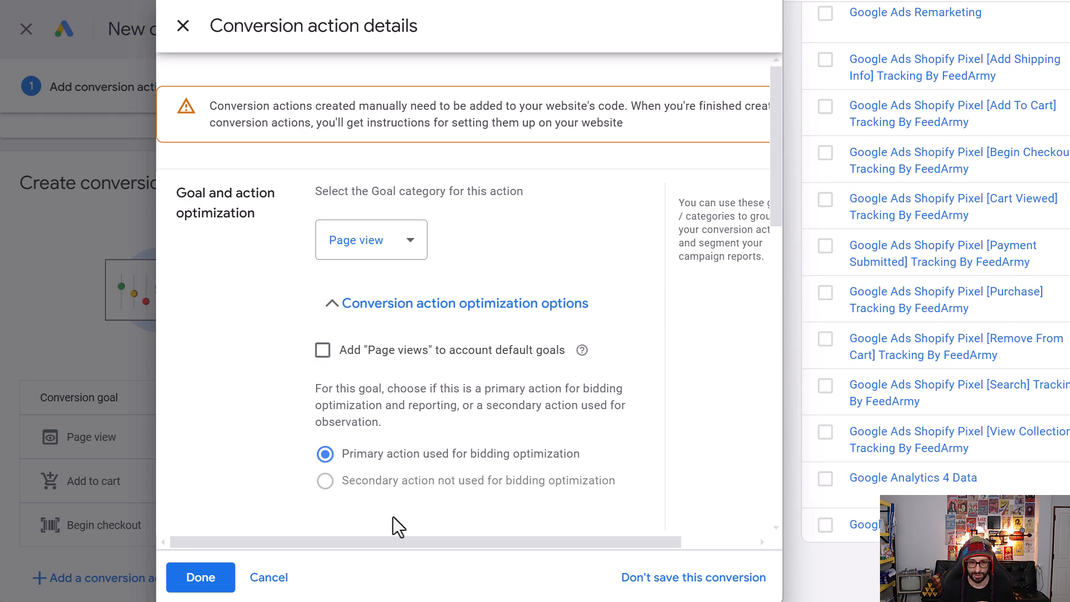
Step: Name the Page view conversion action Shopify GTM Pixel Cart Viewed and finish it
scroll(390, 446, down, 4)
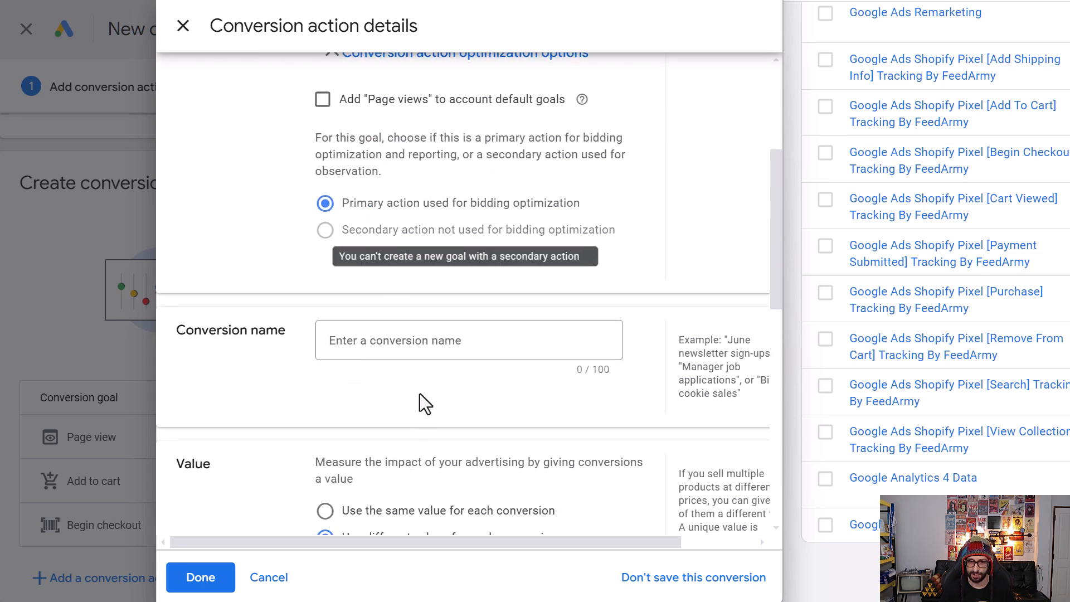
click(426, 354)
text(Shopify GTM Pixel)
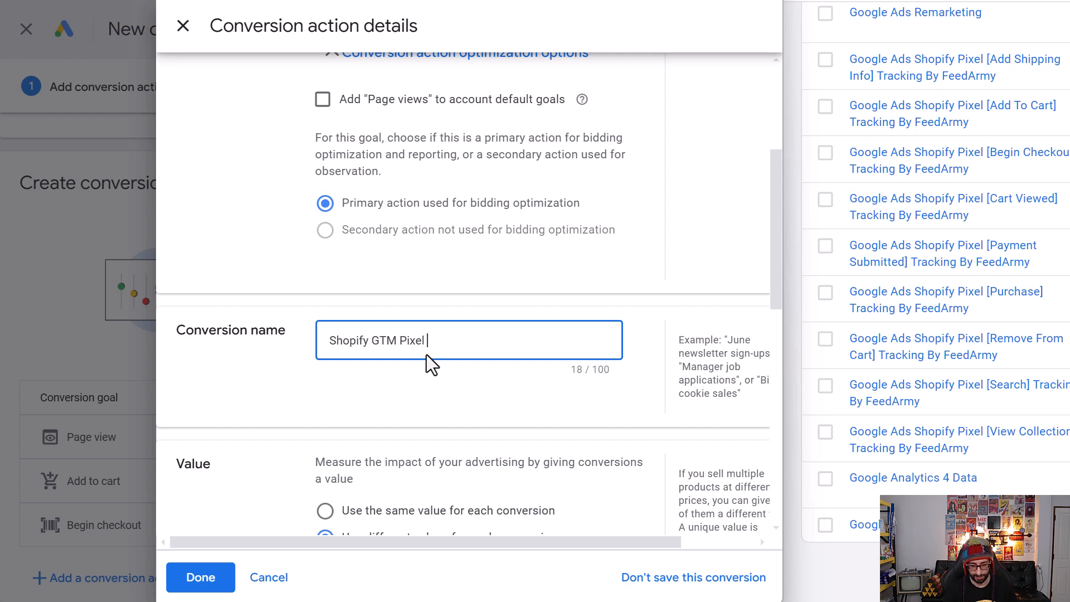
text(Cart Viewed)
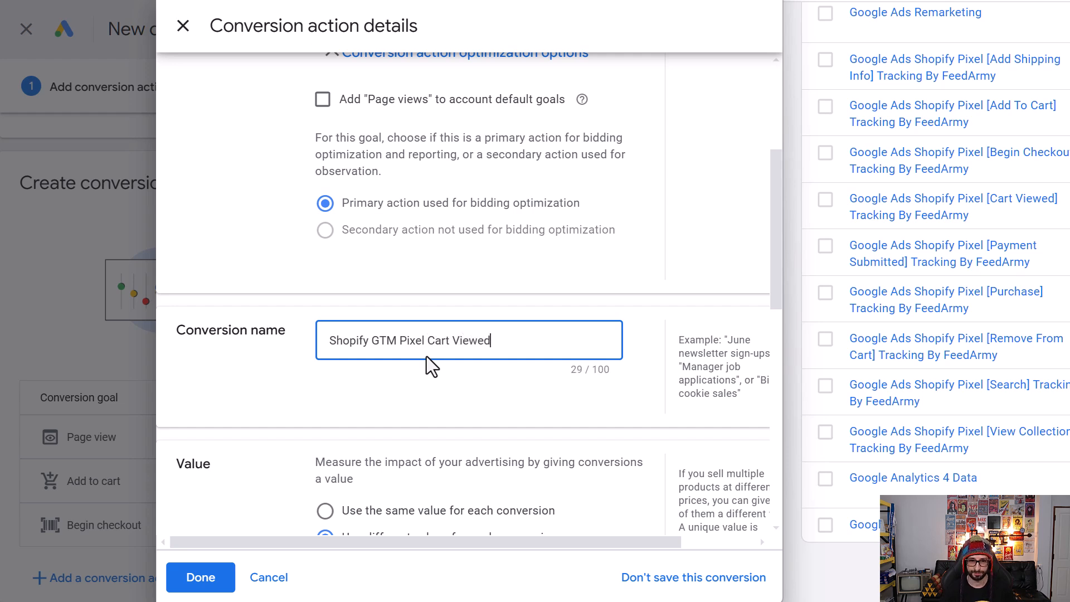
click(192, 580)
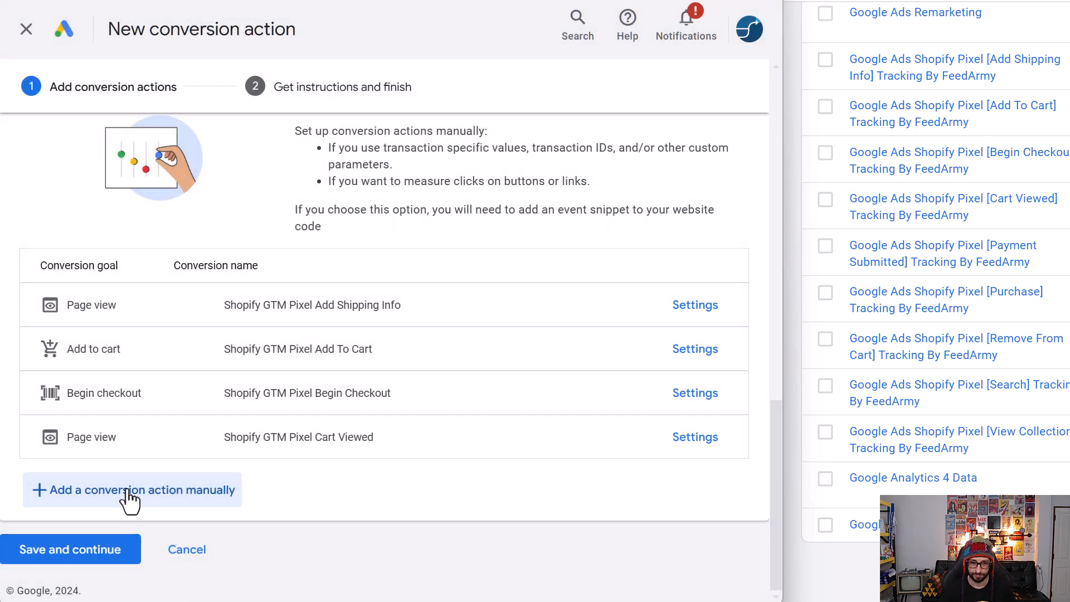
Step: Add a fifth manual conversion action, again in the Page view goal category, and expand its optimization options
click(129, 497)
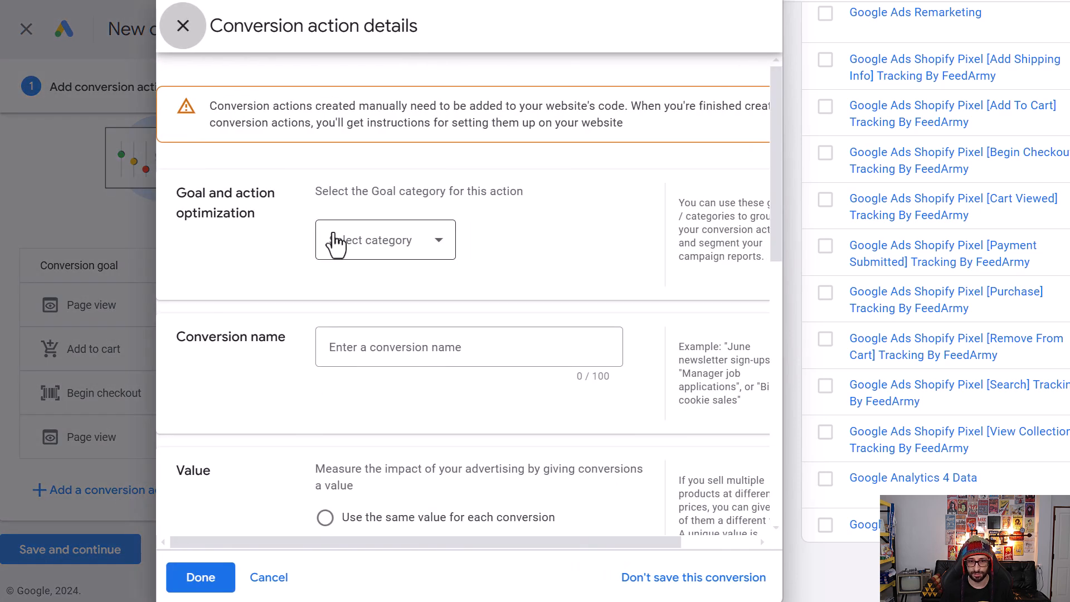
click(371, 254)
scroll(434, 362, down, 5)
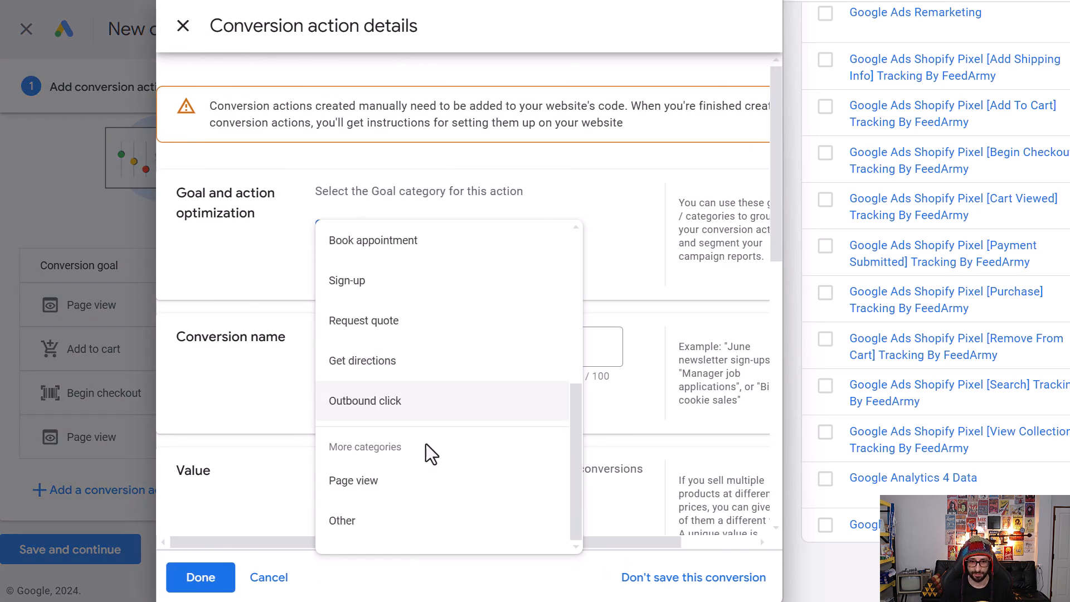
click(378, 491)
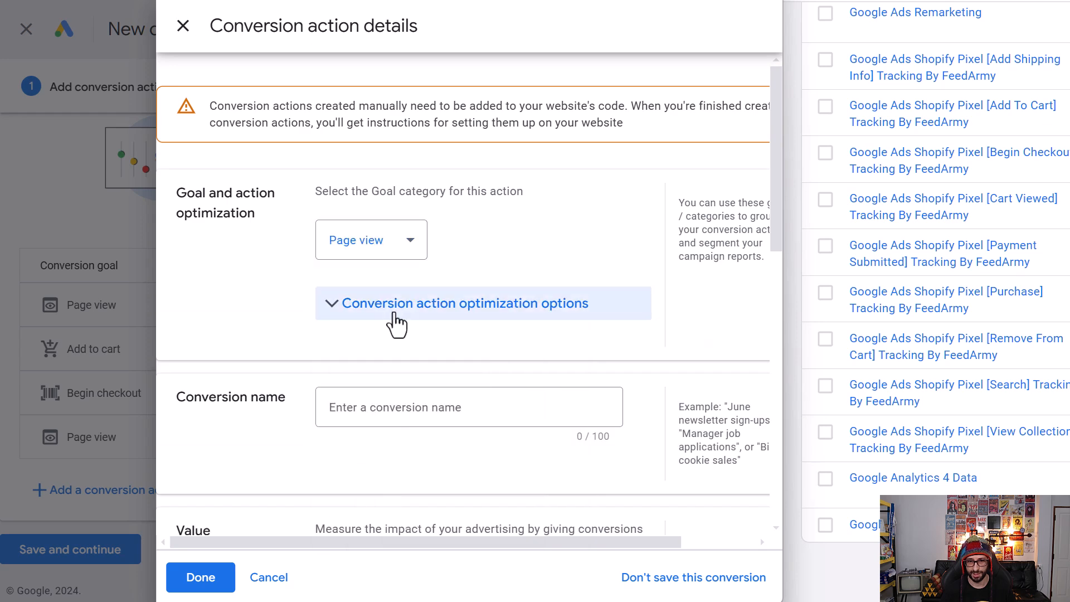
click(391, 305)
Step: Name the fifth conversion action Shopify GTM Pixel Payment Submitted, check its value settings and finish it
scroll(414, 497, down, 1)
scroll(414, 497, down, 3)
click(386, 341)
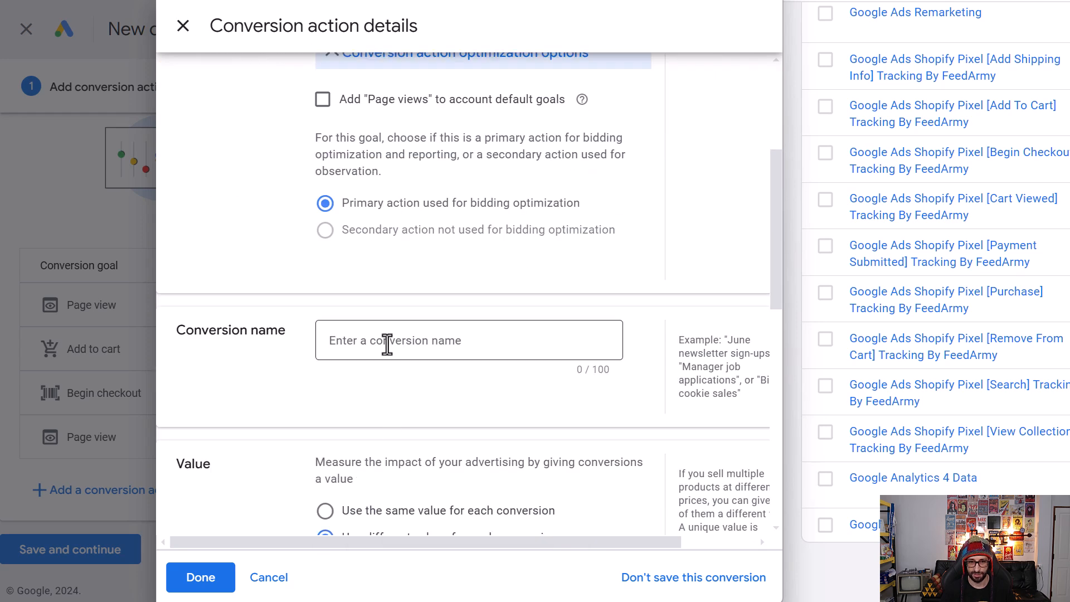
text(Shopify GTM Pixel)
text(P)
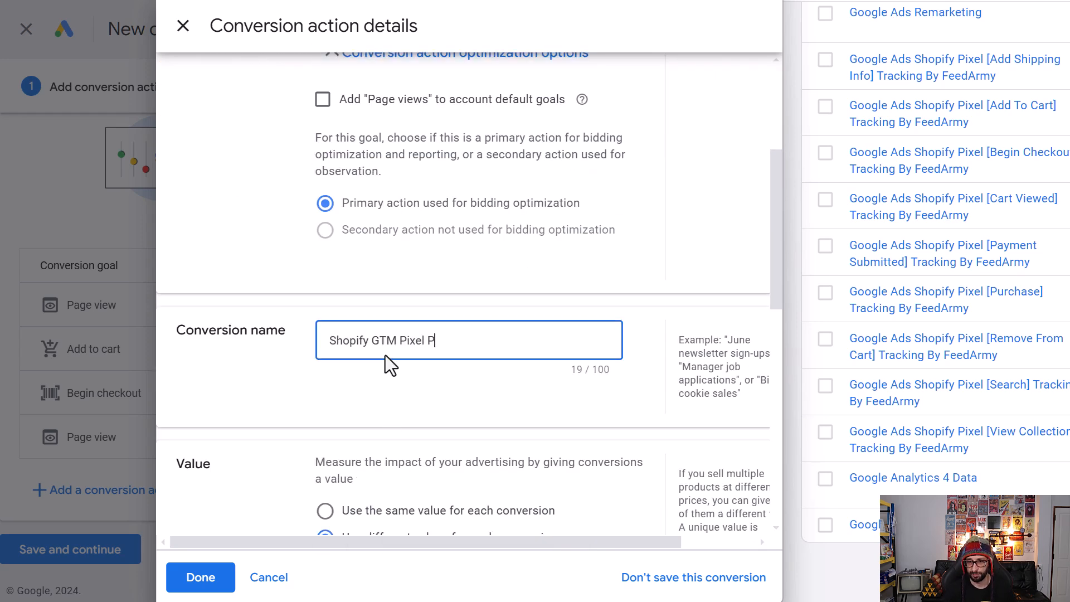
text(ayment Submitted)
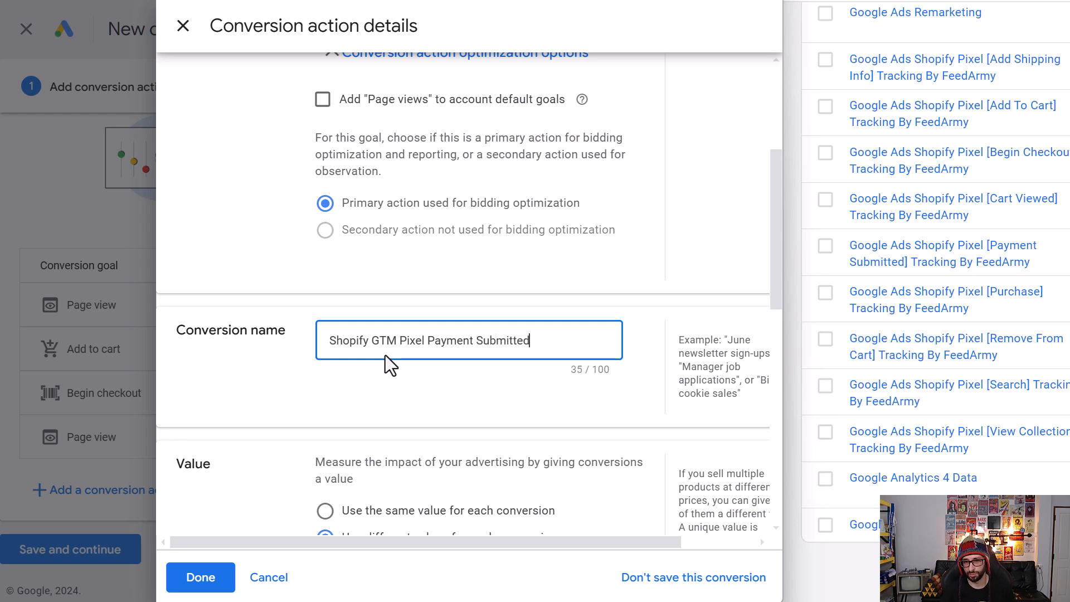
click(373, 384)
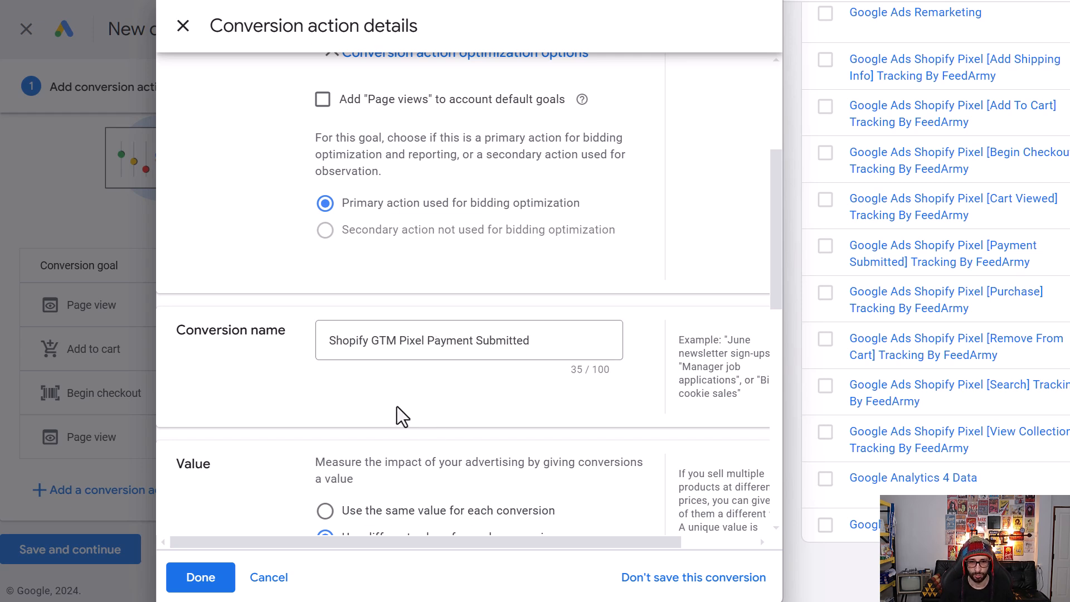
scroll(397, 406, down, 6)
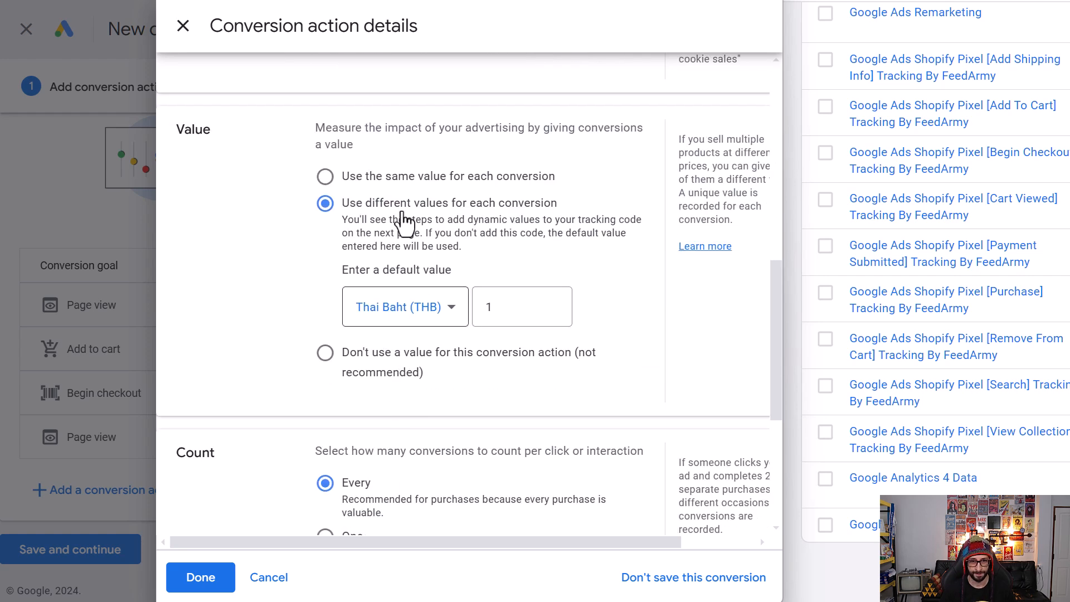
click(200, 577)
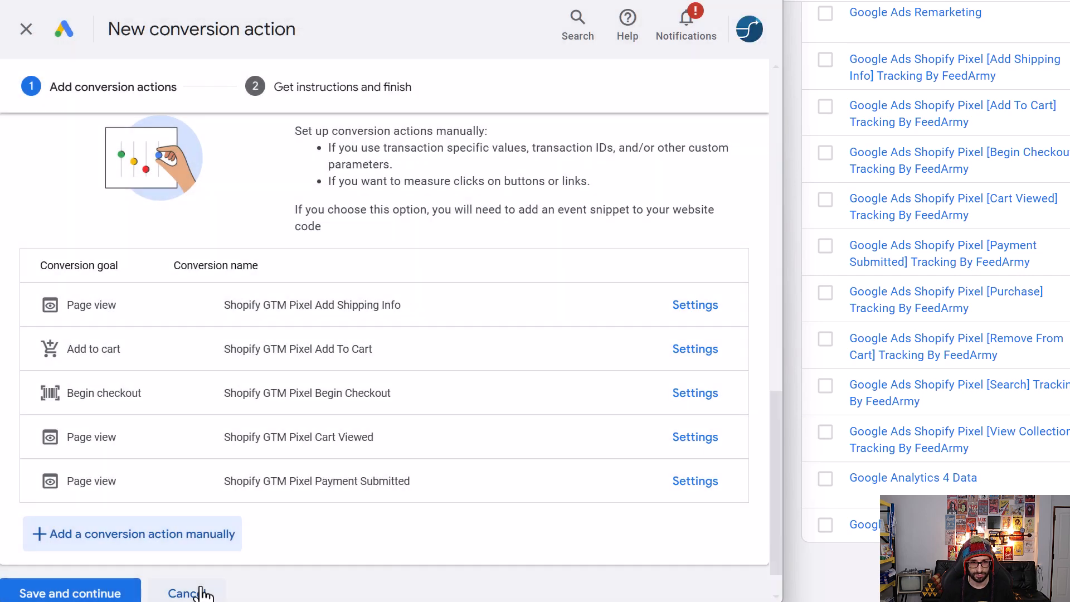
Step: Add a sixth manual conversion action with the Purchase goal category and review its optimization options, keeping it a primary action
click(134, 535)
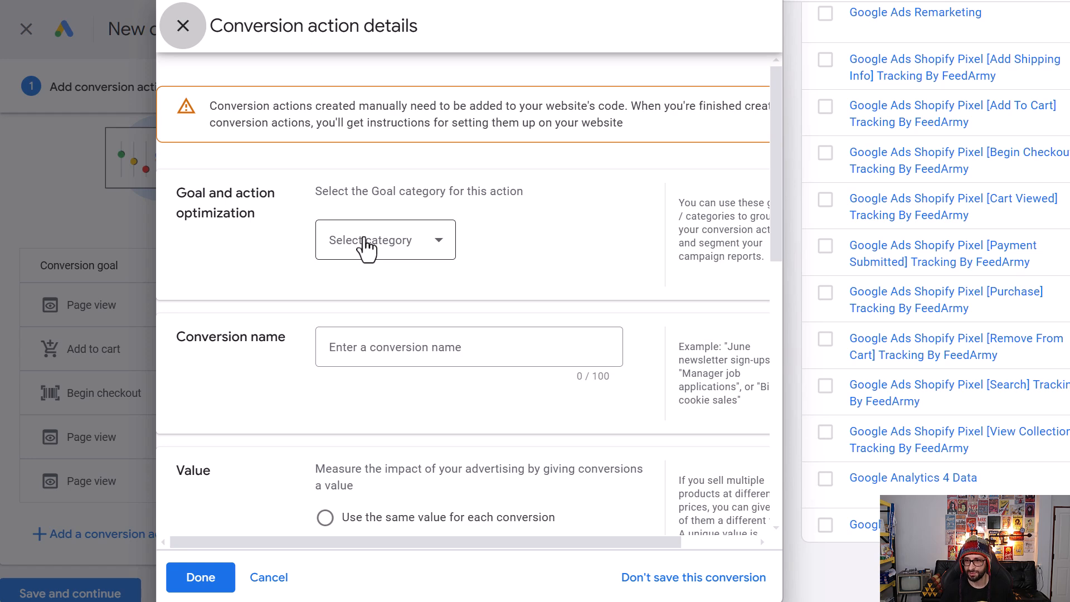
click(366, 245)
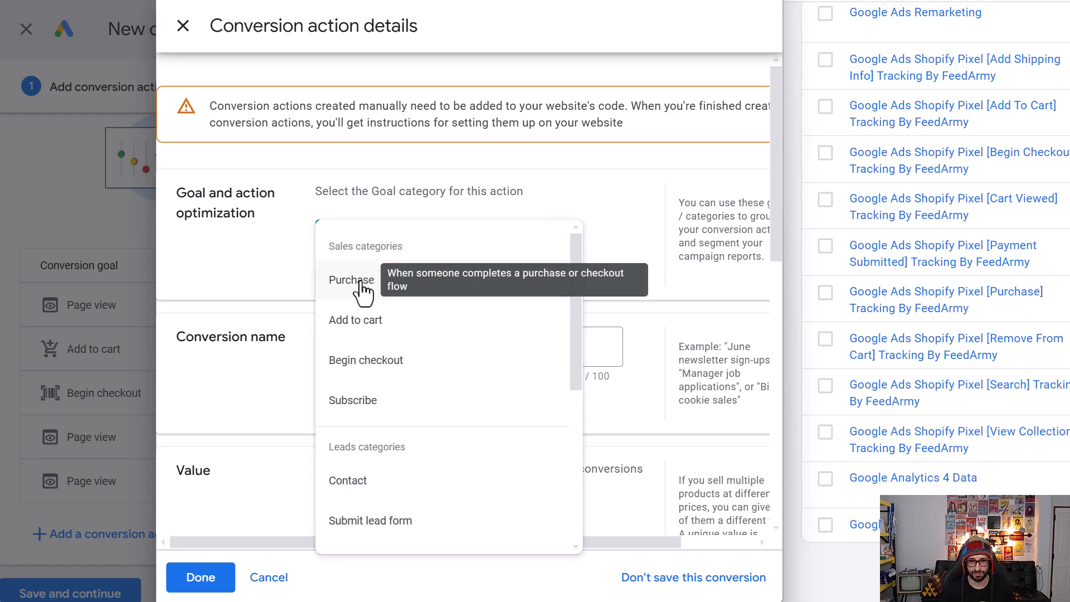
click(355, 279)
click(434, 323)
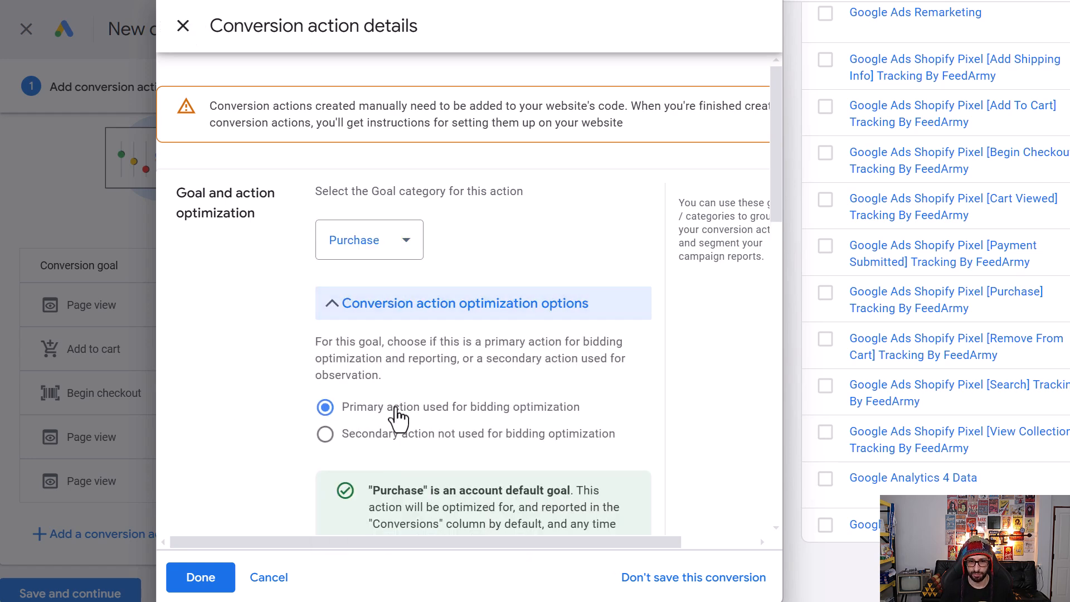
scroll(401, 410, down, 5)
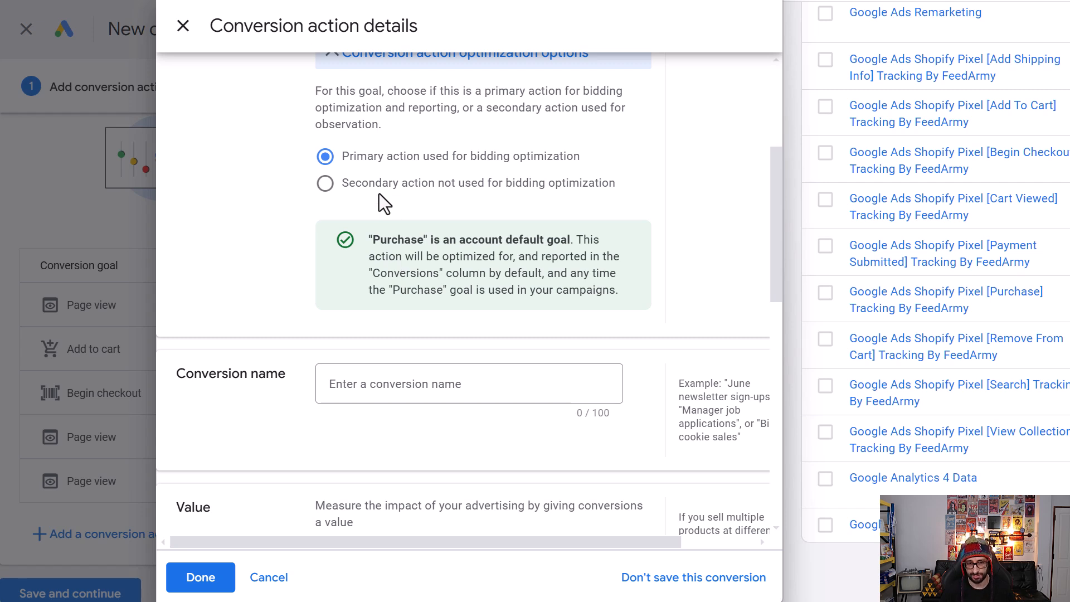
scroll(379, 193, up, 2)
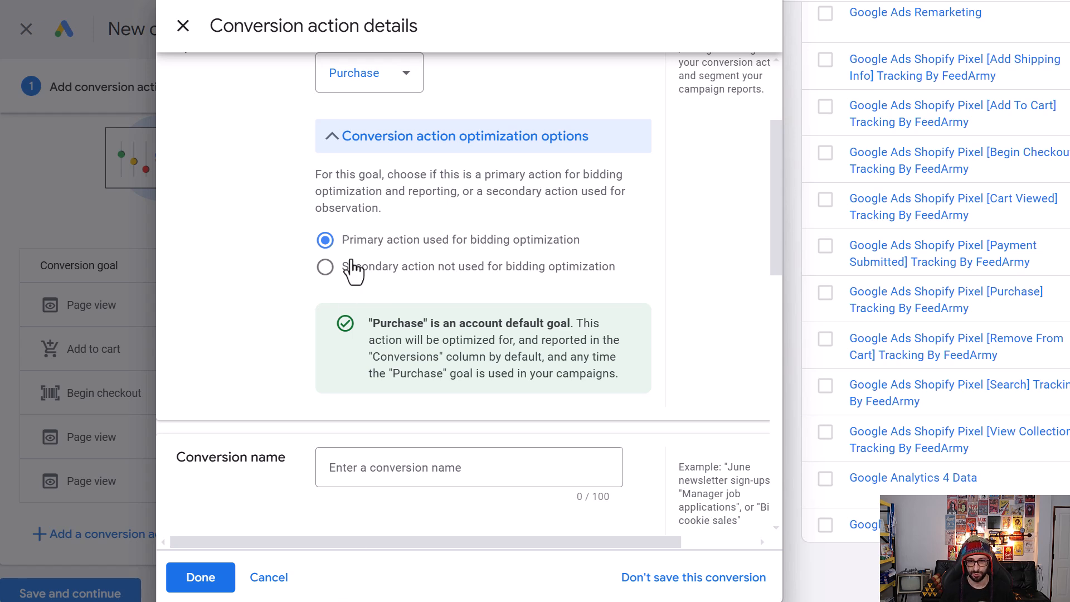
Step: Name the Purchase conversion action Shopify GTM Pixel Purchase and finish it
click(376, 484)
text(Shopify GTM Pixel)
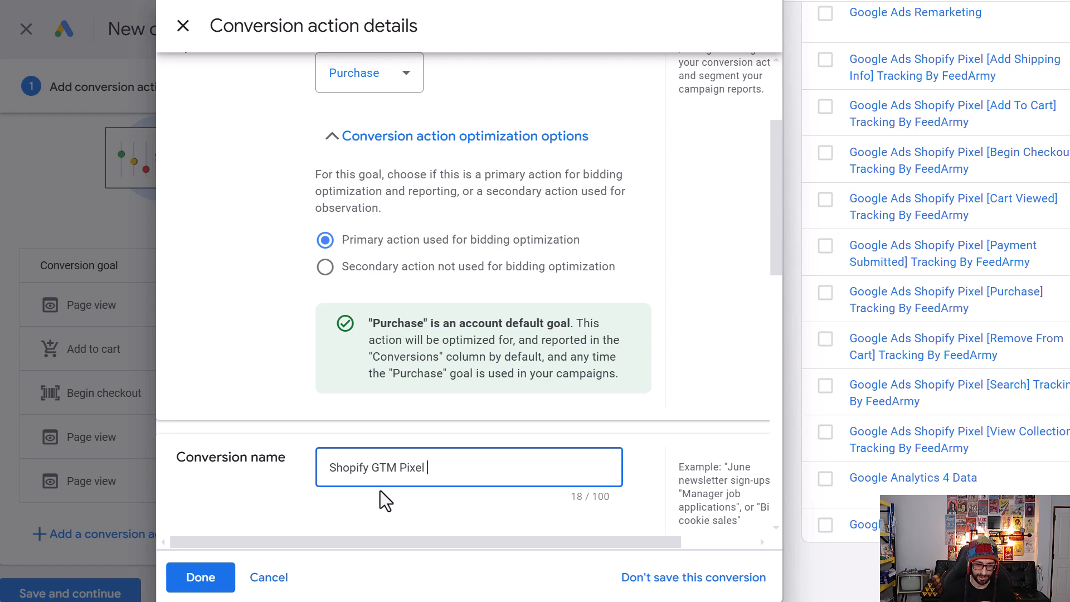
text(Purchase)
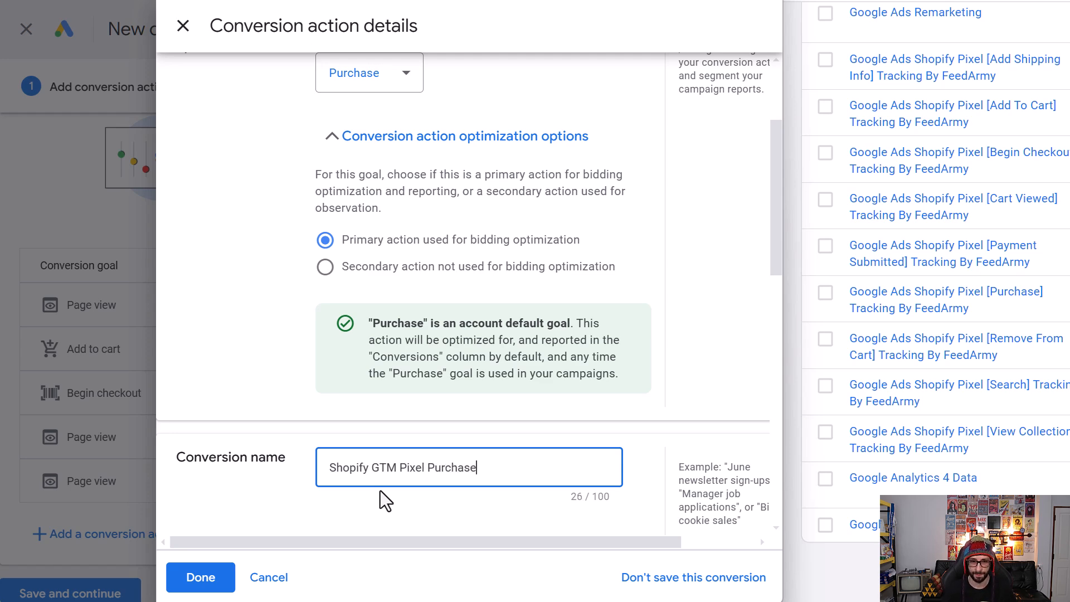
click(200, 578)
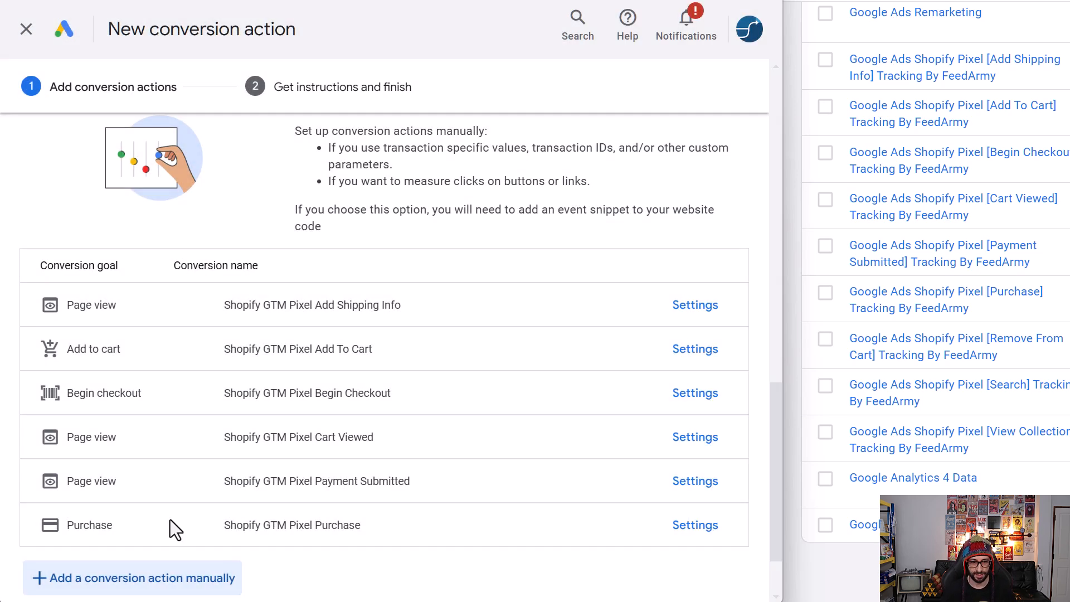
Step: Add a seventh manual conversion action with the Page view goal category and expand its optimization options
click(119, 581)
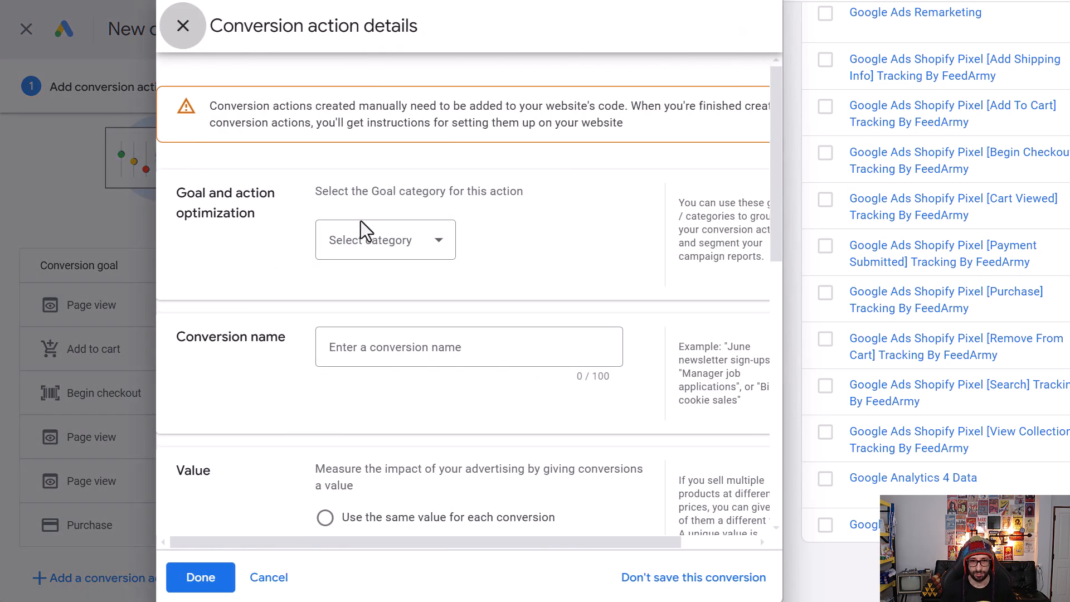
click(357, 250)
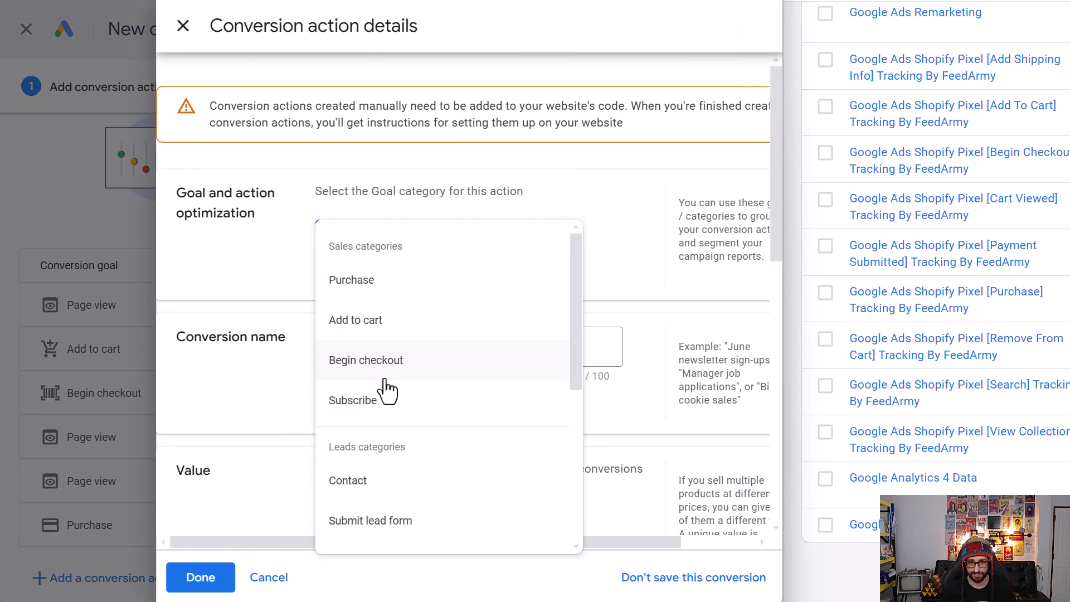
scroll(388, 390, down, 5)
click(369, 491)
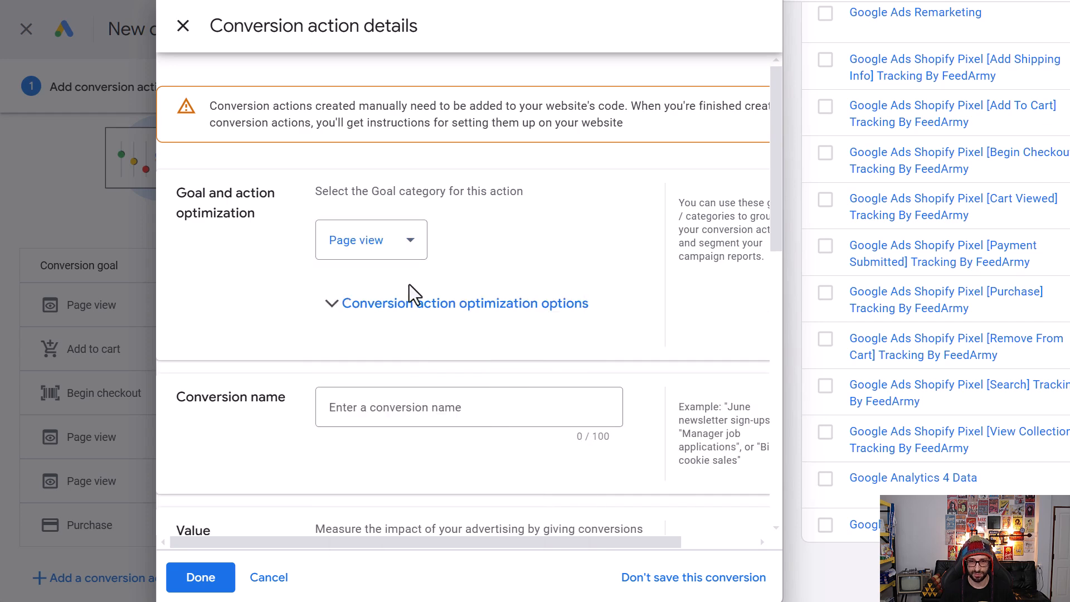
click(404, 304)
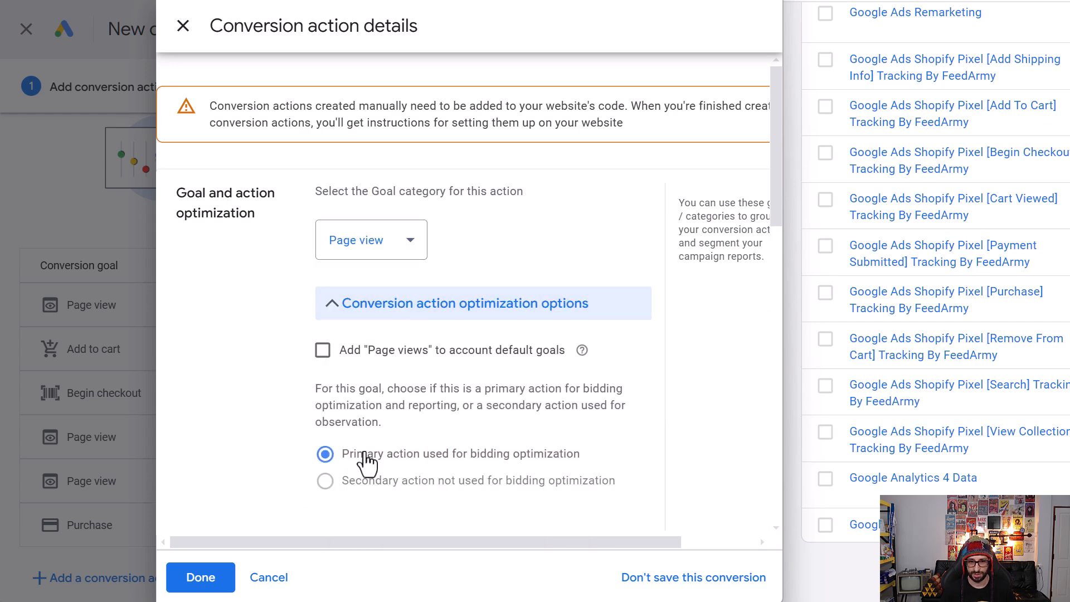
Step: Name the seventh conversion action Shopify GTM Pixel Remove From Cart and finish it
scroll(368, 446, down, 2)
click(342, 504)
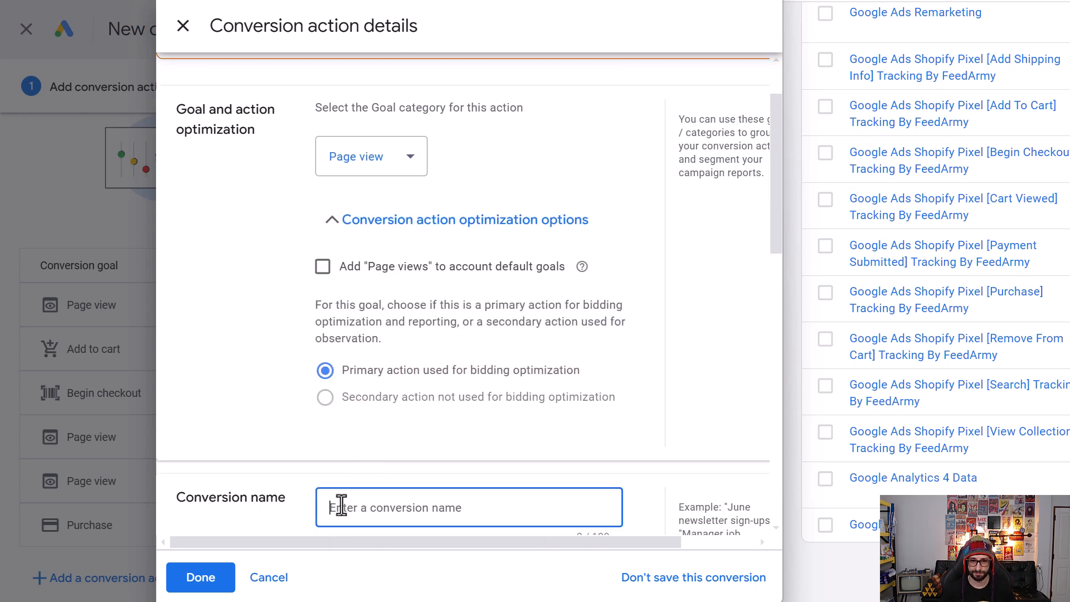
text(Shopify GTM Pixel)
text(Remov)
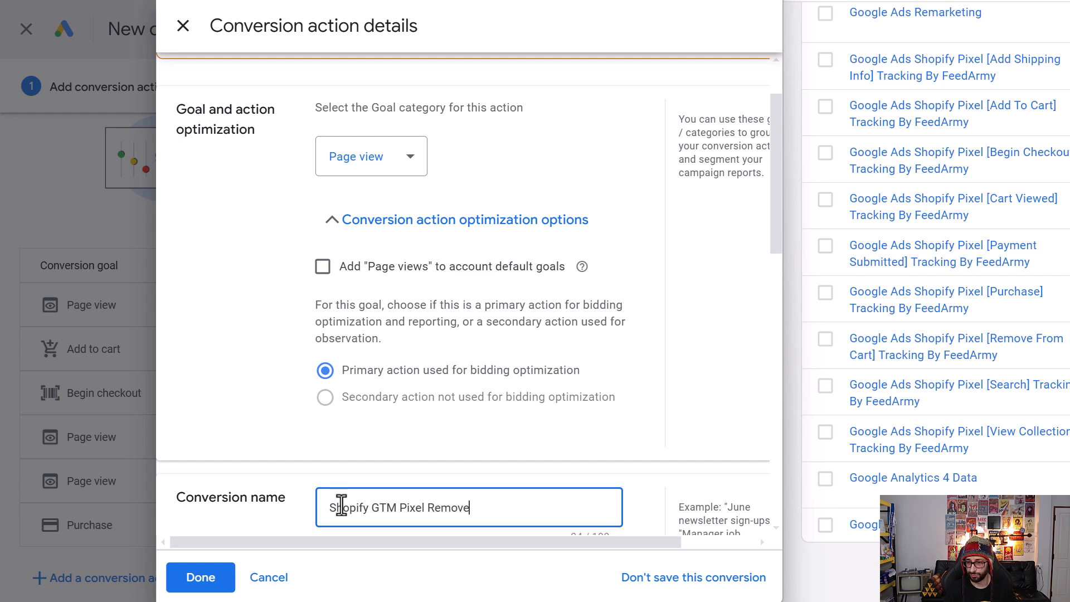
text(e From Cart)
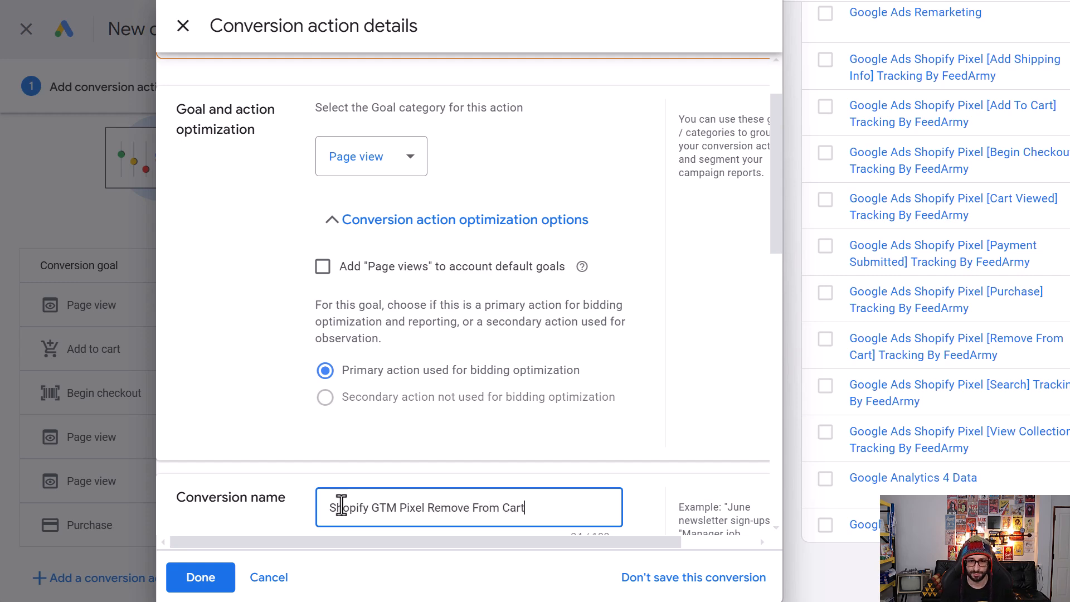
click(181, 585)
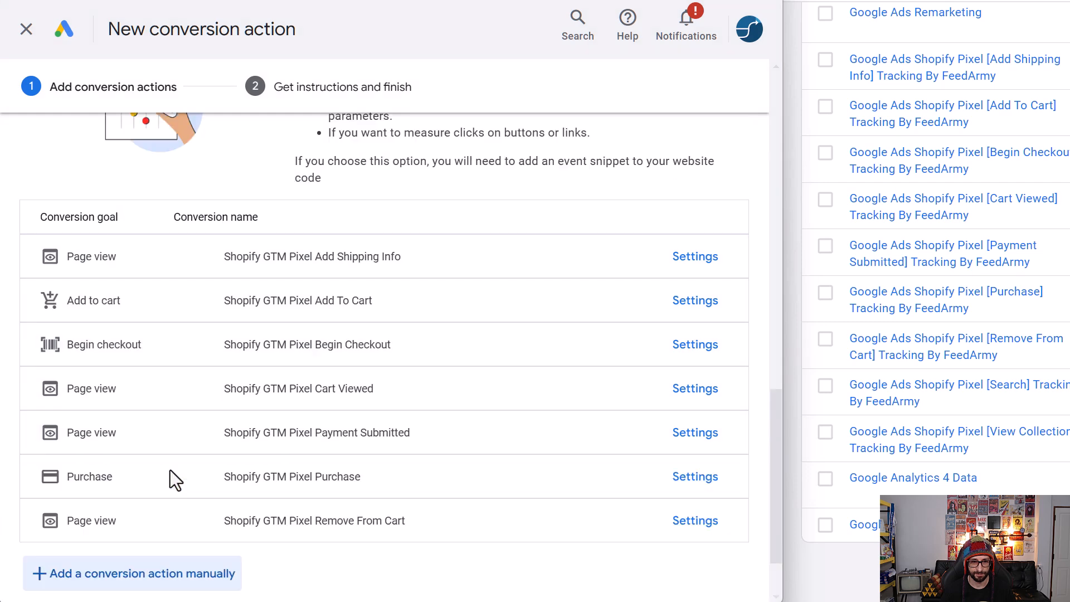
Step: Add an eighth manual conversion action, again in the Page view goal category, and expand its optimization options
click(133, 579)
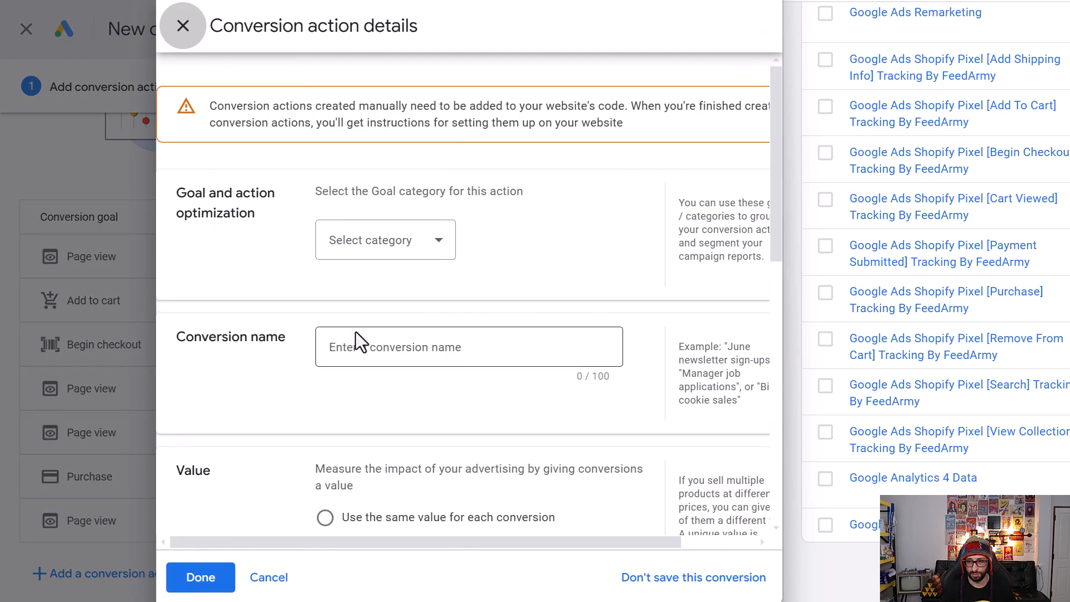
click(349, 241)
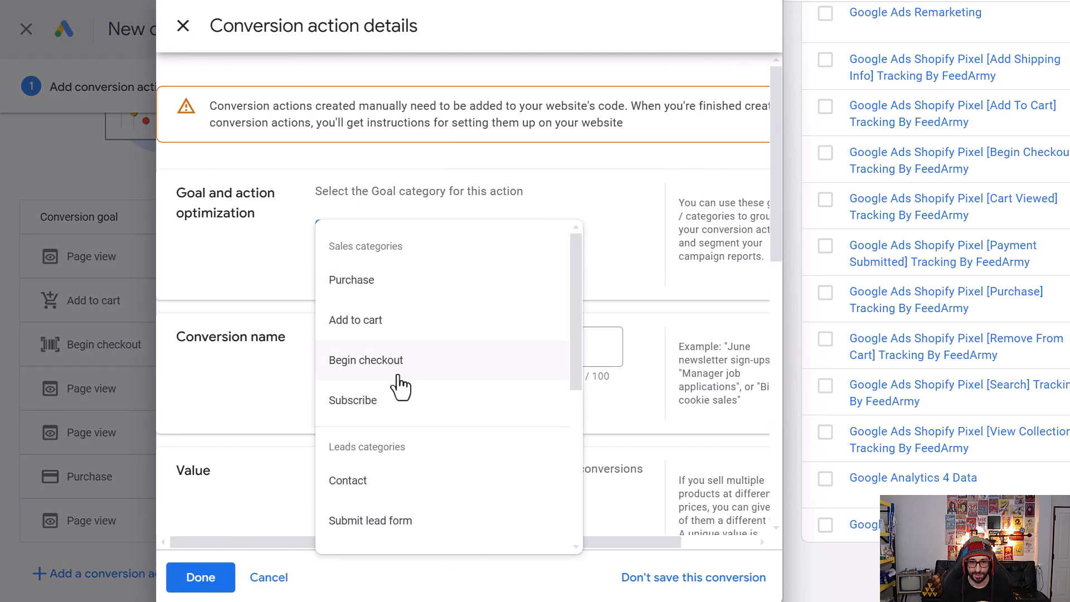
scroll(400, 387, down, 5)
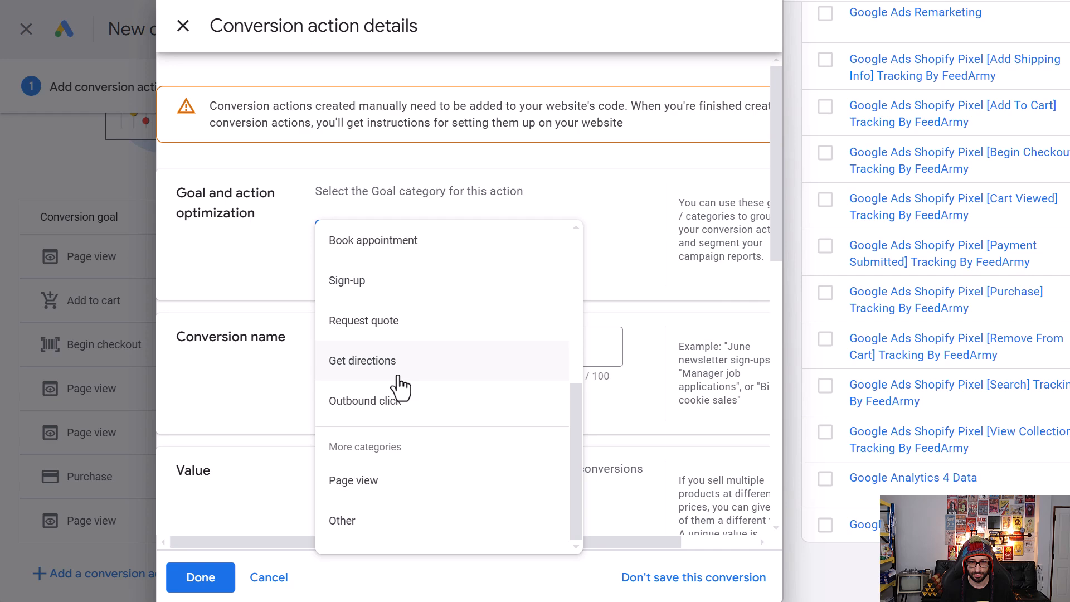
click(368, 480)
click(370, 305)
scroll(405, 439, down, 1)
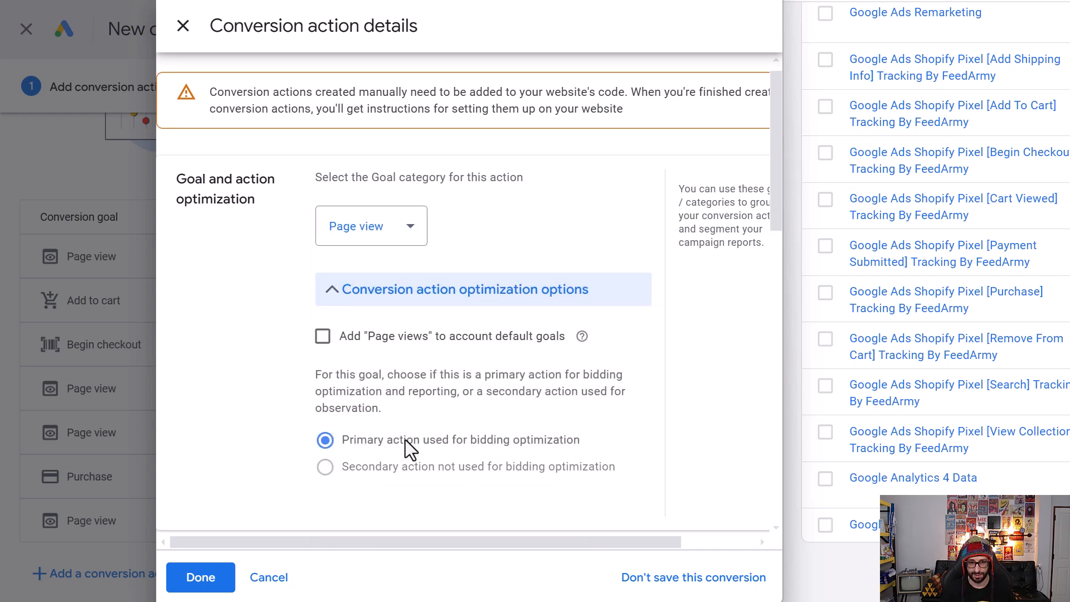
Step: Name the eighth conversion action Shopify GTM Pixel Search and finish it
scroll(405, 440, down, 5)
click(413, 260)
text(Shopify GTM Pixel Search)
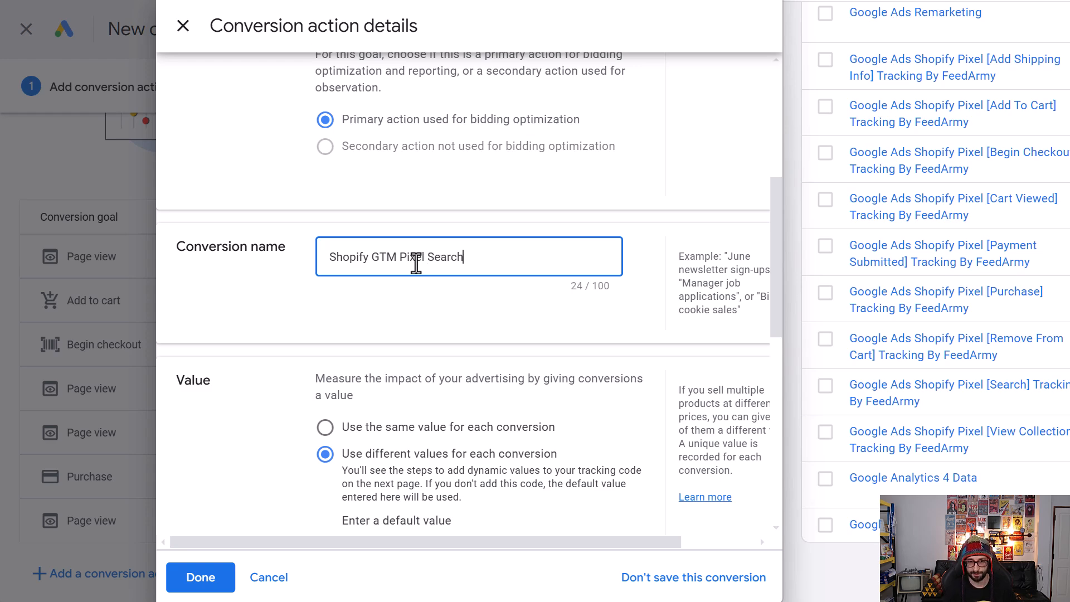
click(200, 578)
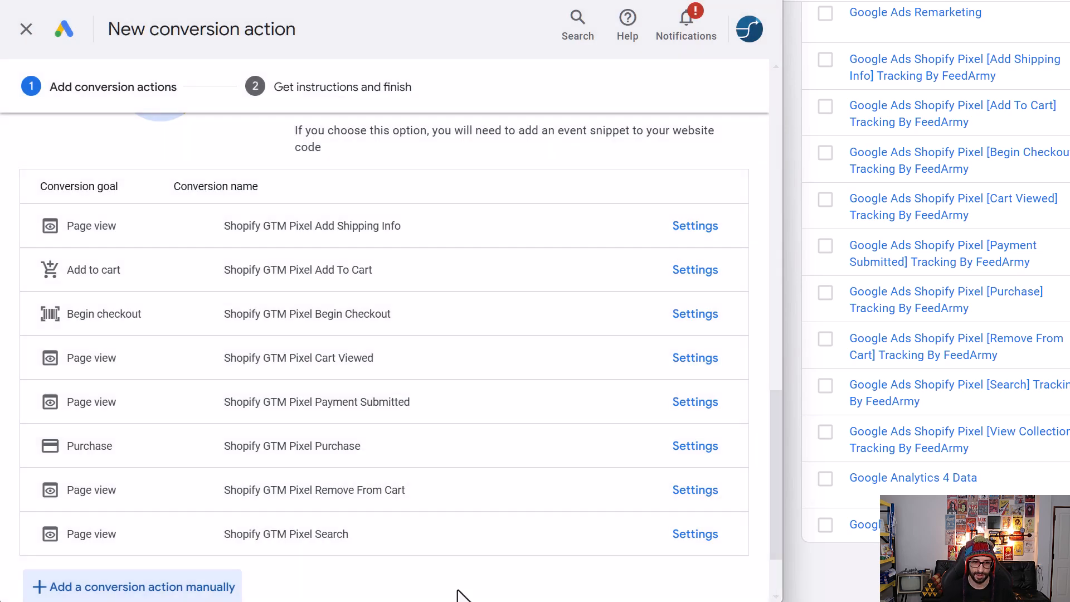
Step: Add a ninth manual conversion action in the Page view goal category and expand its optimization options
click(166, 590)
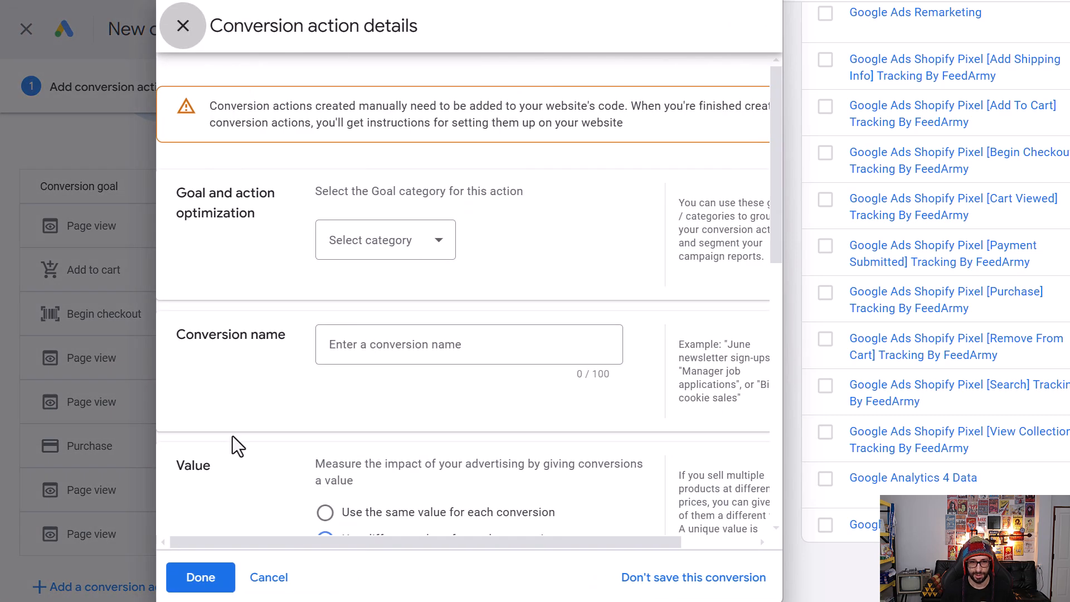
click(351, 247)
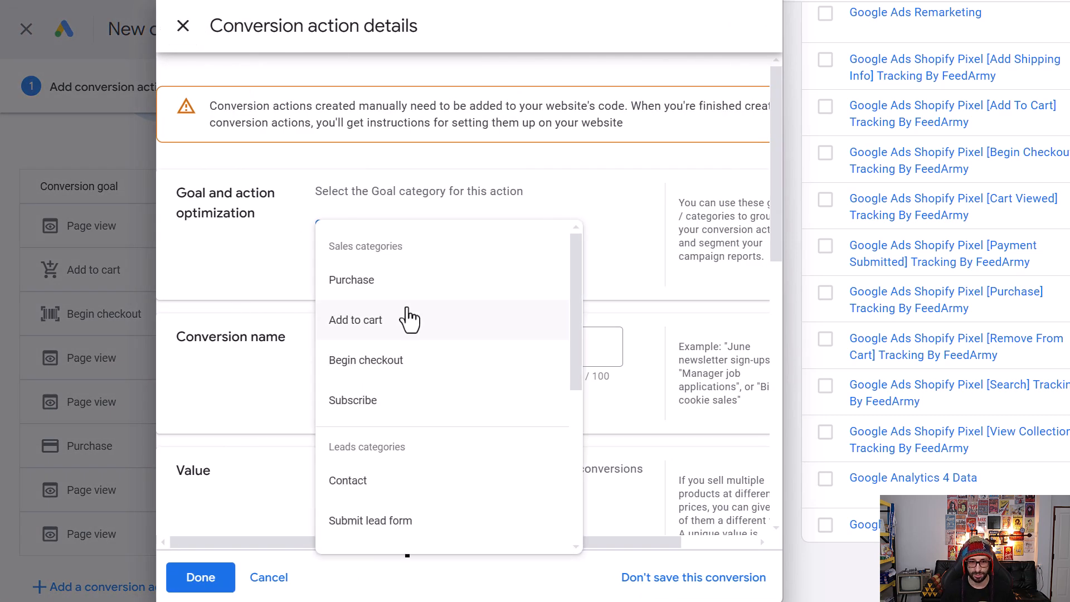
scroll(397, 429, down, 5)
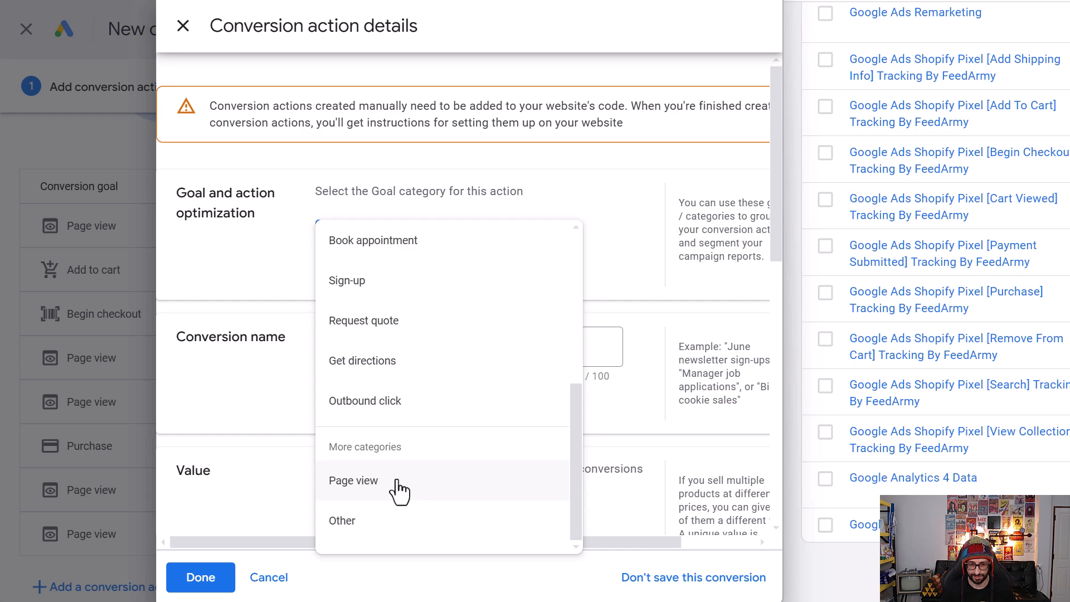
click(399, 491)
click(404, 304)
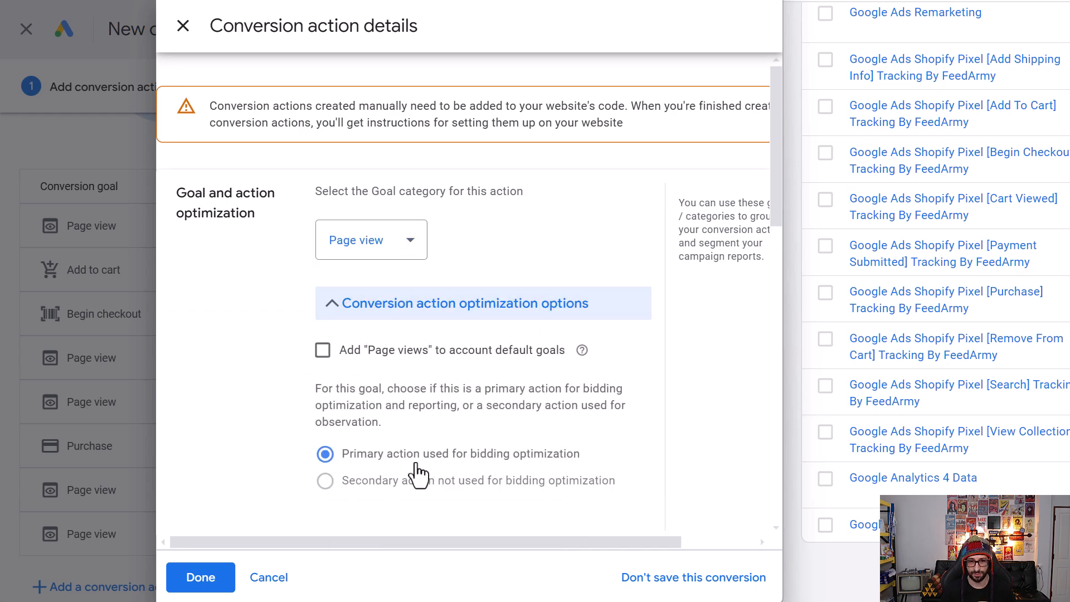
Step: Name the ninth conversion action Shopify GTM Pixel View Collection and finish it
scroll(413, 466, down, 2)
click(379, 508)
text(Shopify GTM Pixel)
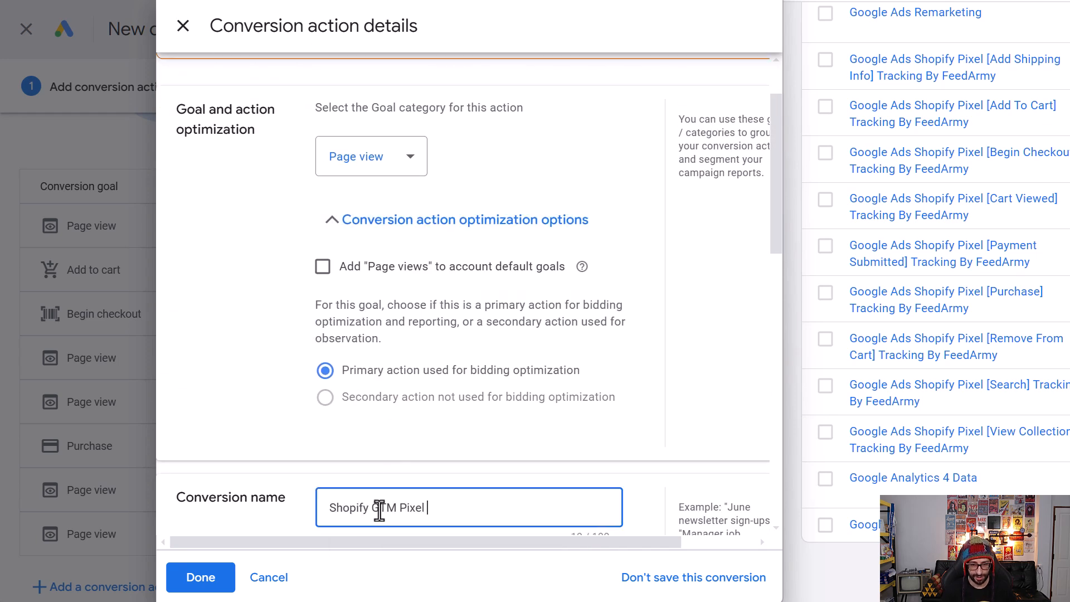
text(CV)
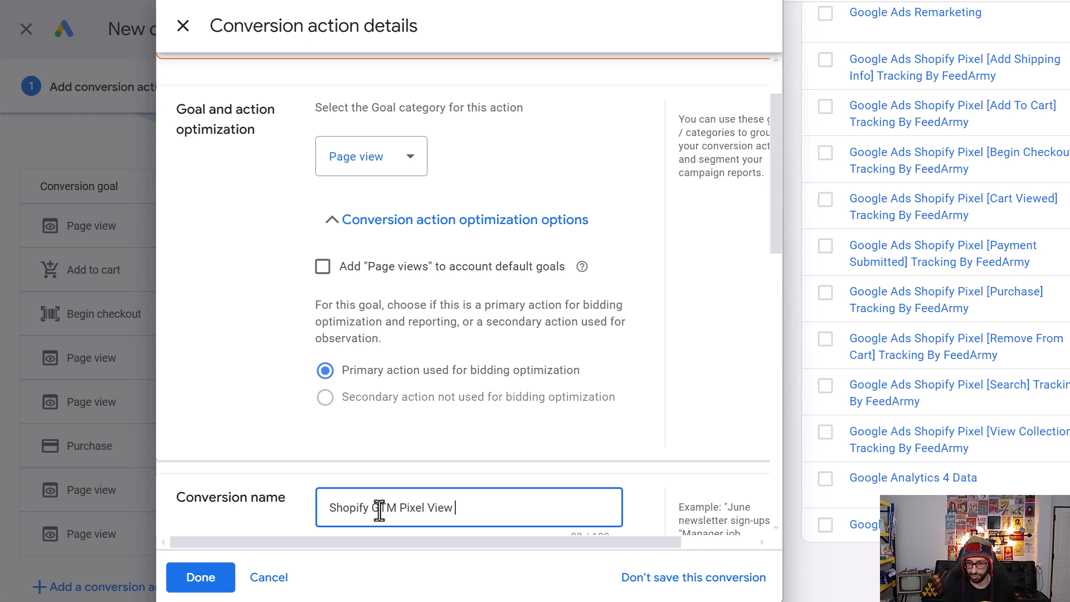
text( Co)
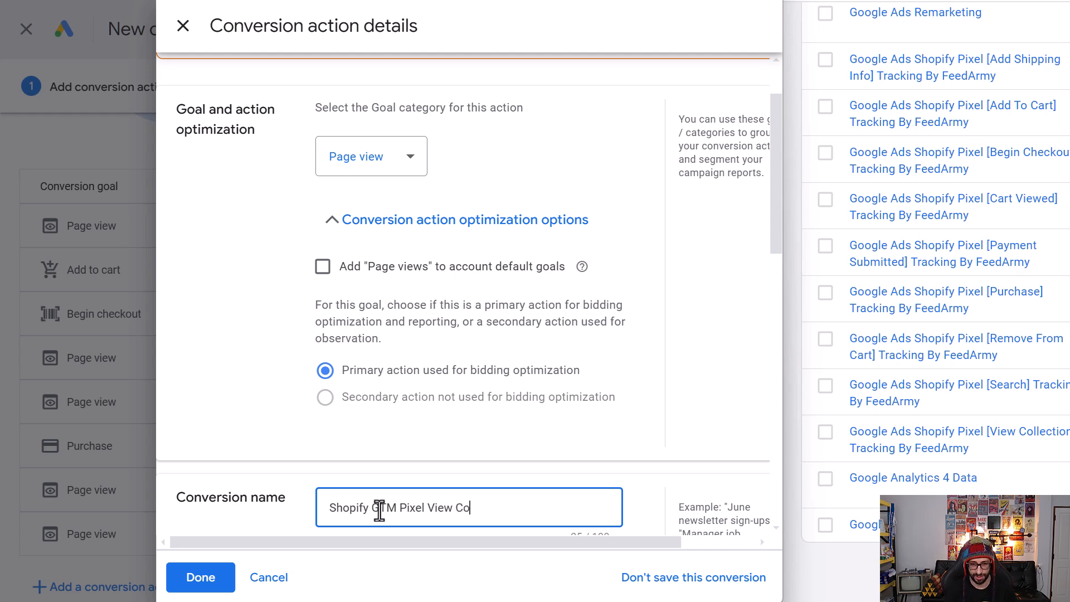
text(llection)
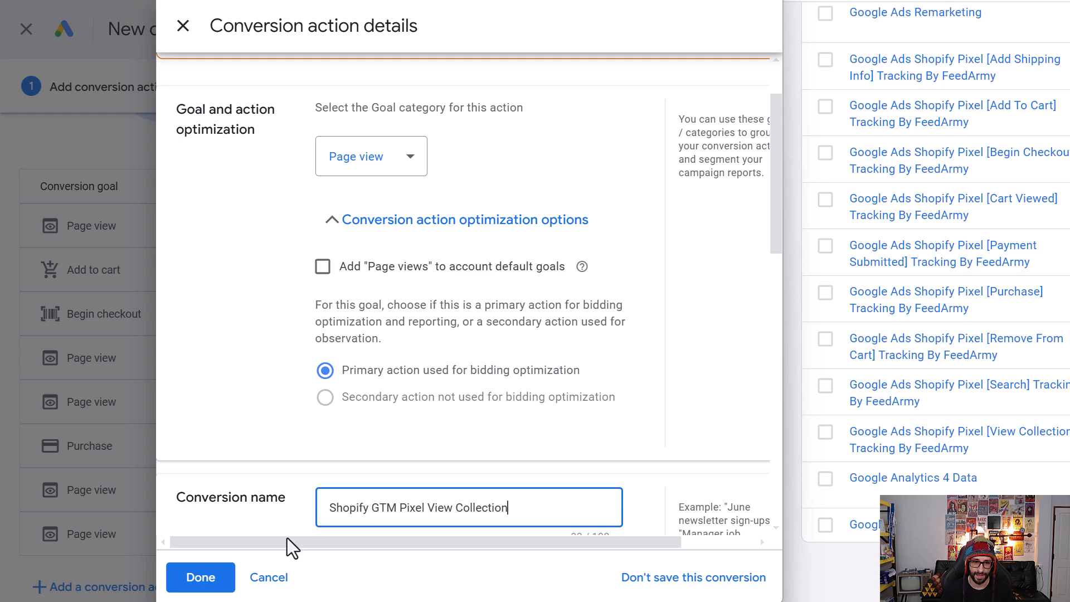
click(188, 582)
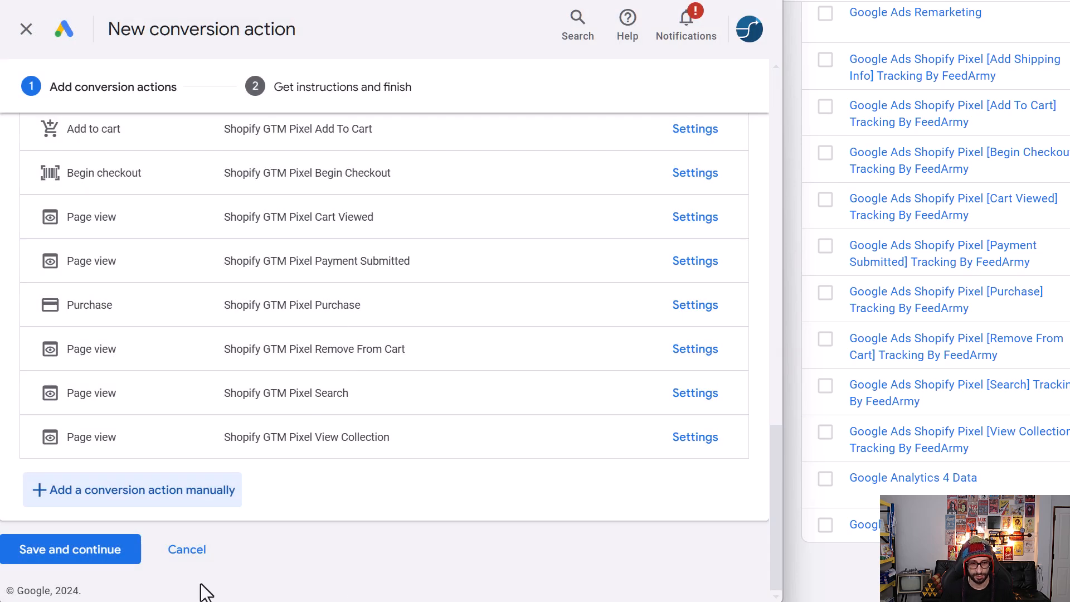
Step: Save all the manual conversion actions and show the setup instructions for using Google Tag Manager
click(69, 560)
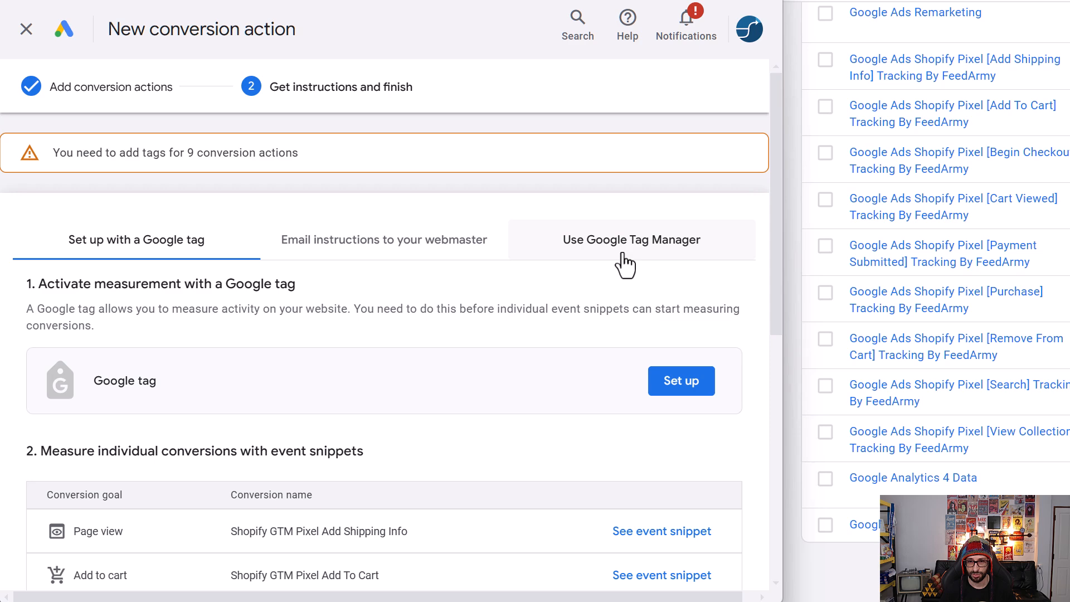
click(623, 260)
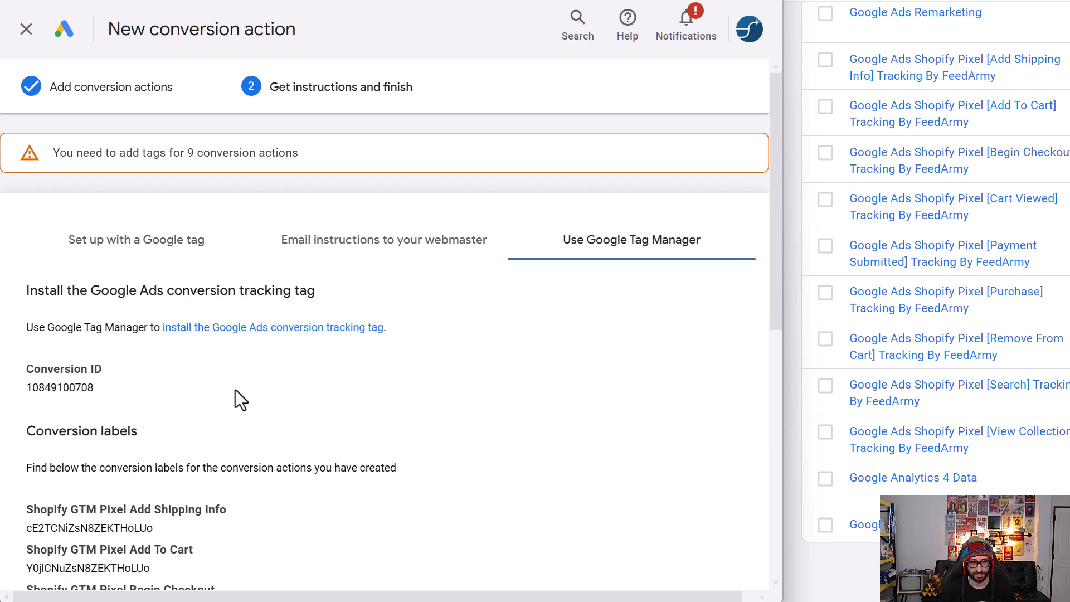
Step: Copy the Google Ads conversion ID and switch to the tag list in Google Tag Manager
double_click(60, 387)
key(ctrl+c)
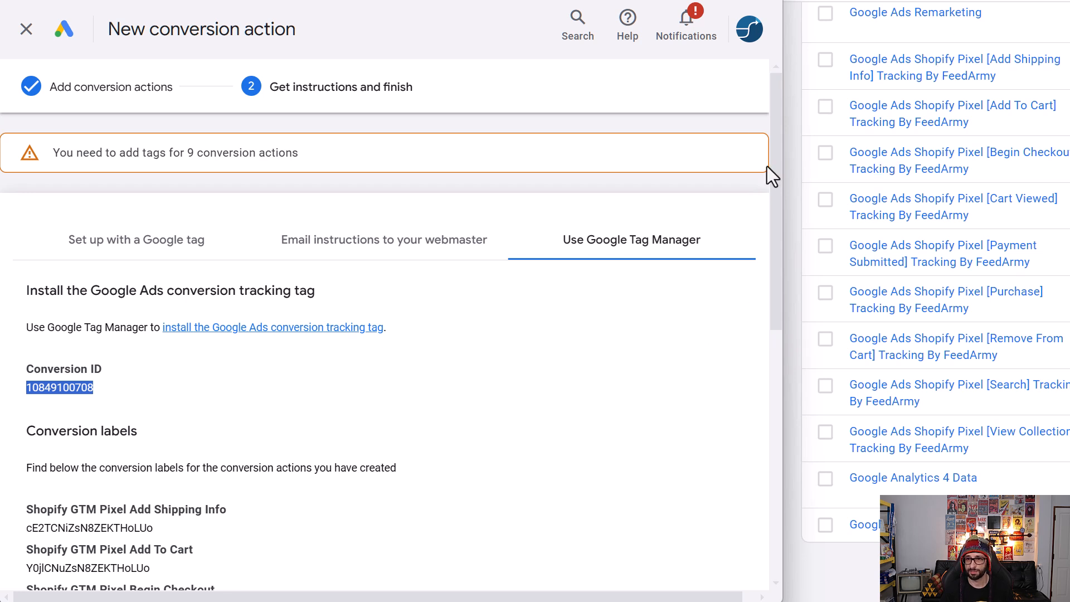
click(891, 1)
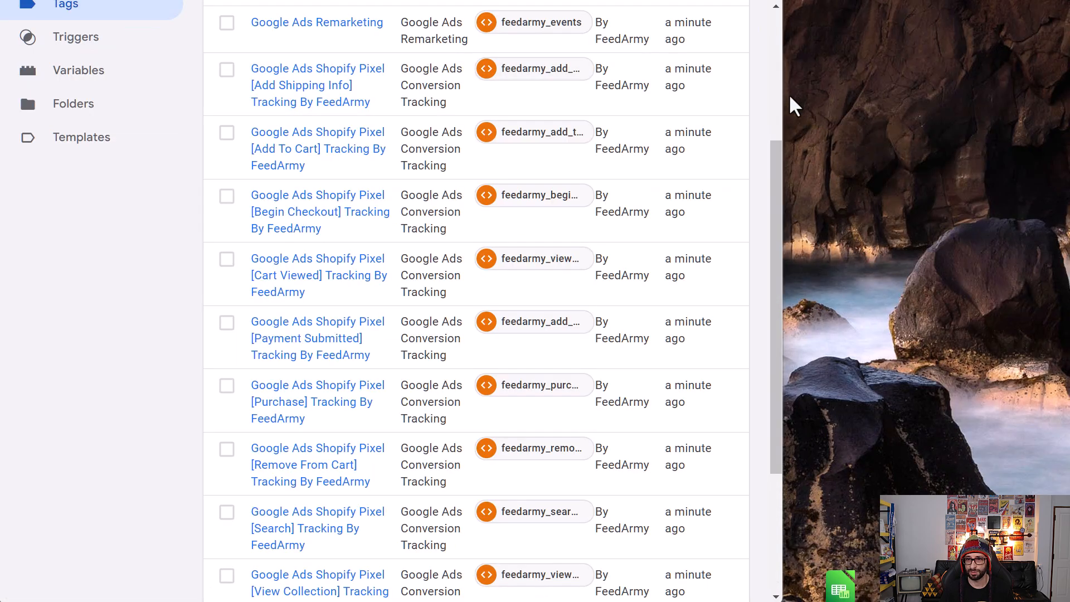
Step: Replace the placeholder conversion ID in the Google Ads Remarketing tag with the copied Google Ads conversion ID and save the tag
click(781, 95)
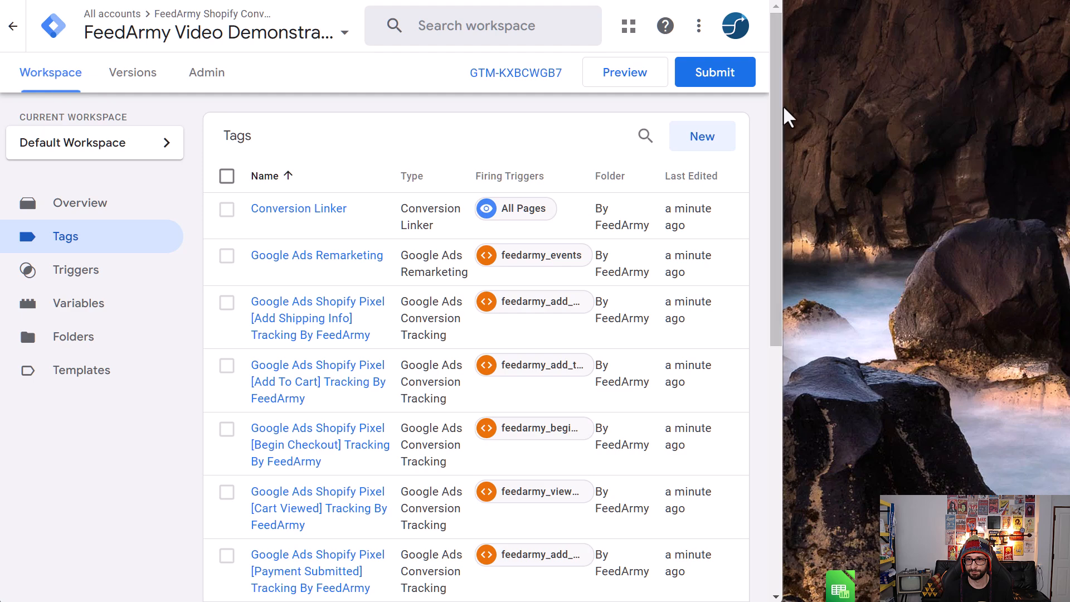
drag(783, 107, 1069, 107)
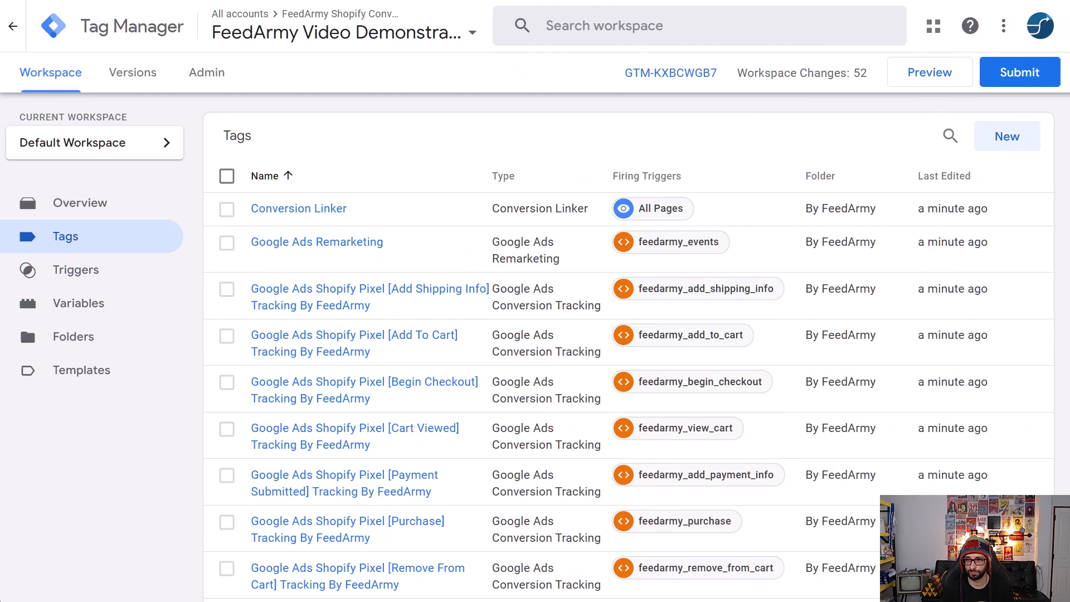
click(341, 244)
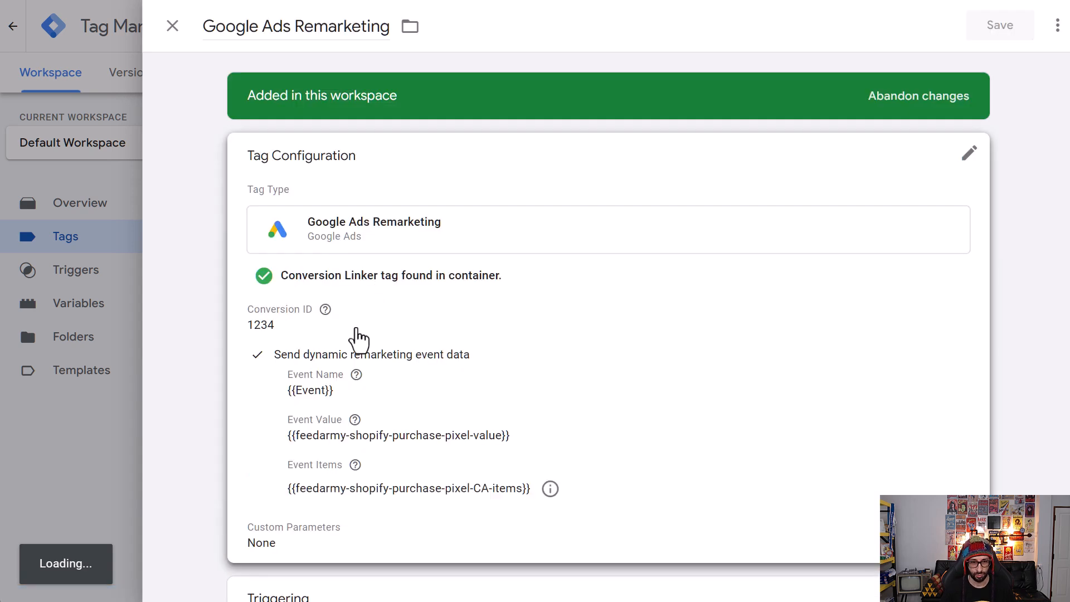
click(276, 344)
key(ctrl+v)
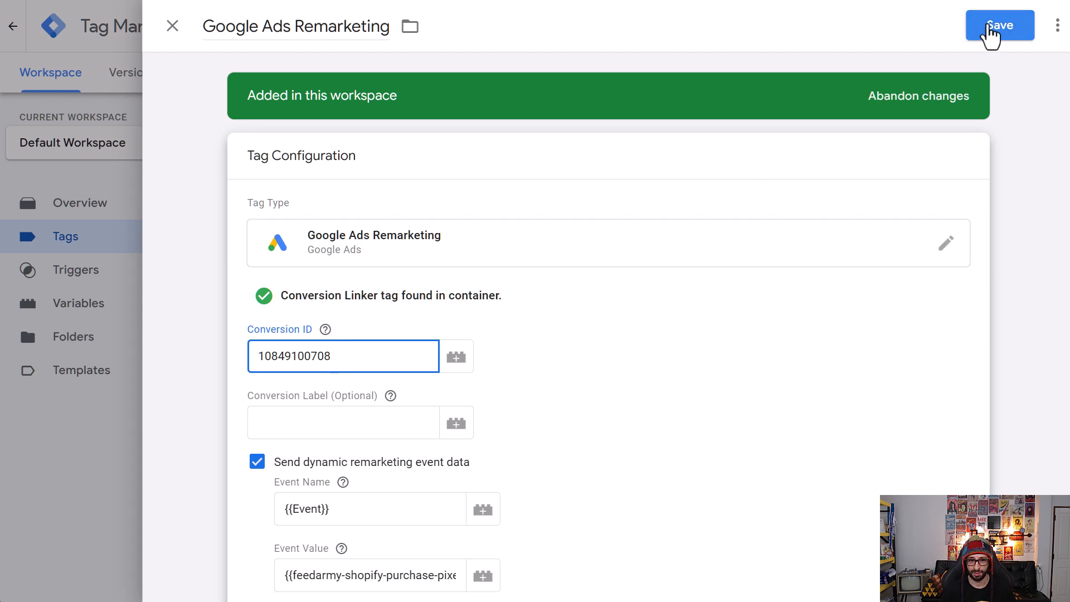
click(990, 36)
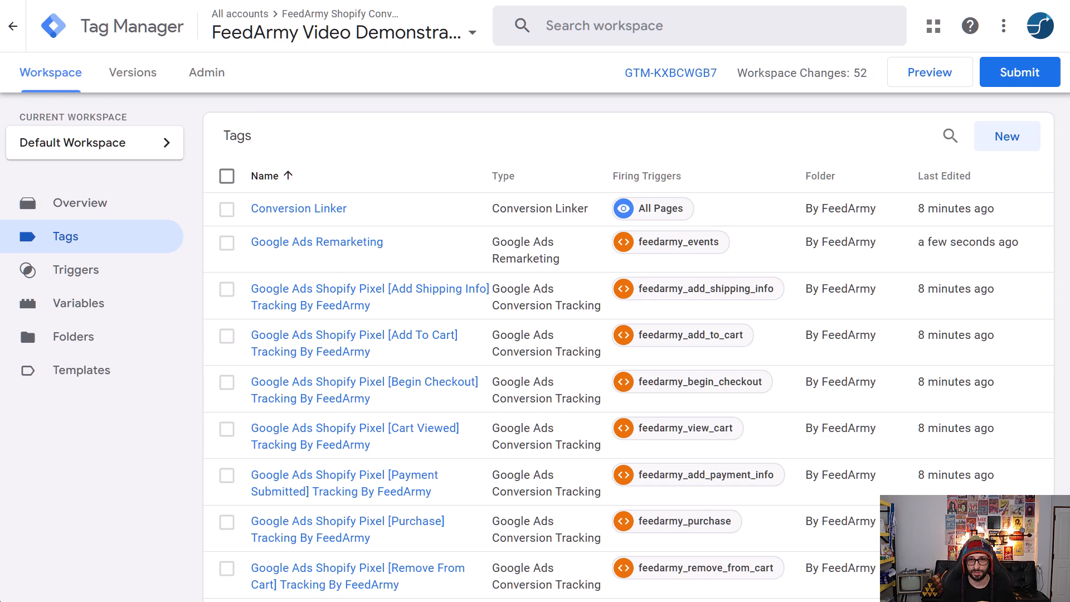
Step: Open the Add Shipping Info conversion tag for editing and replace its conversion ID with the copied Google Ads conversion ID
click(391, 307)
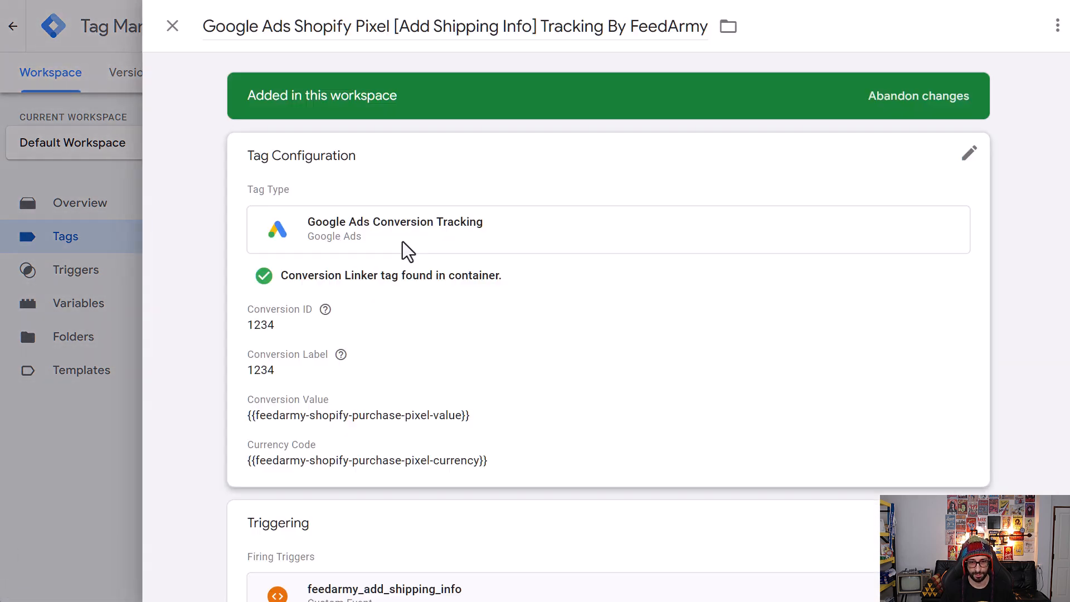
click(401, 255)
click(341, 346)
key(ctrl+a)
key(ctrl+v)
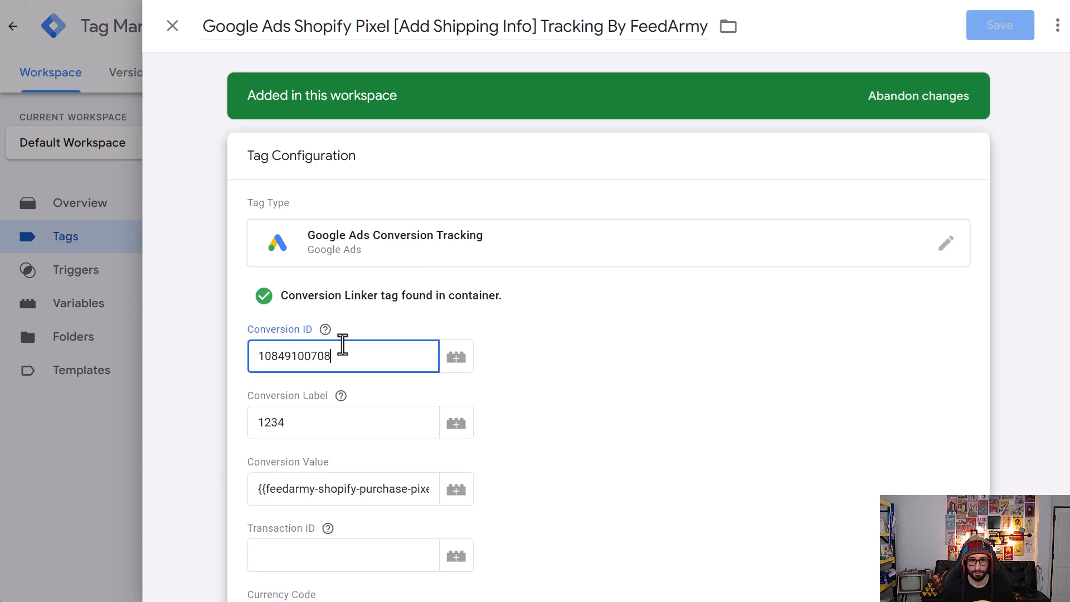
Step: Switch to Google Ads and copy the conversion label of Shopify GTM Pixel Add Shipping Info
click(524, 0)
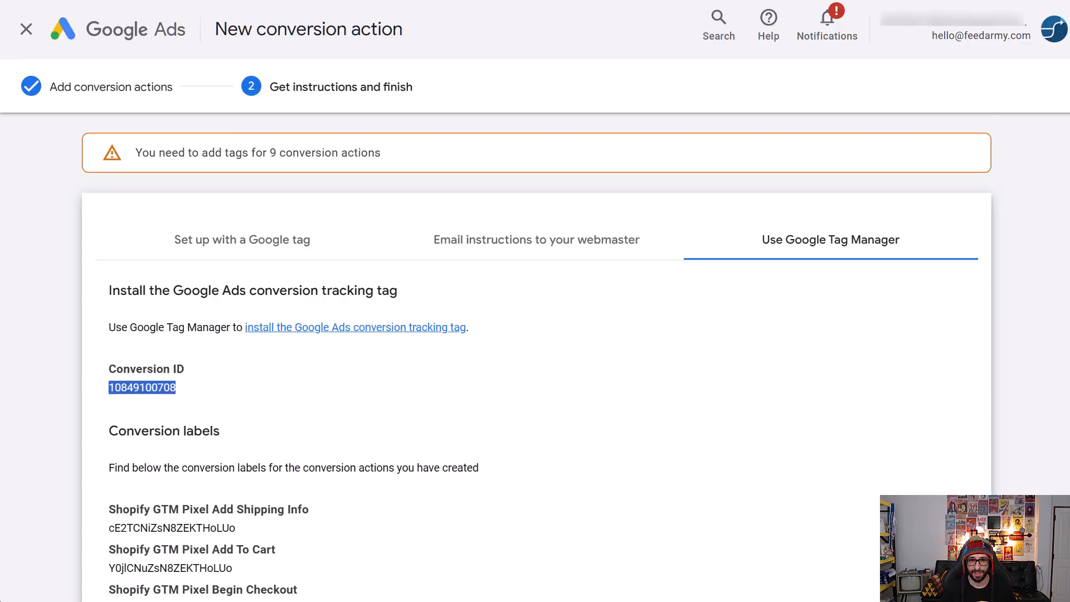
scroll(202, 431, down, 3)
double_click(189, 361)
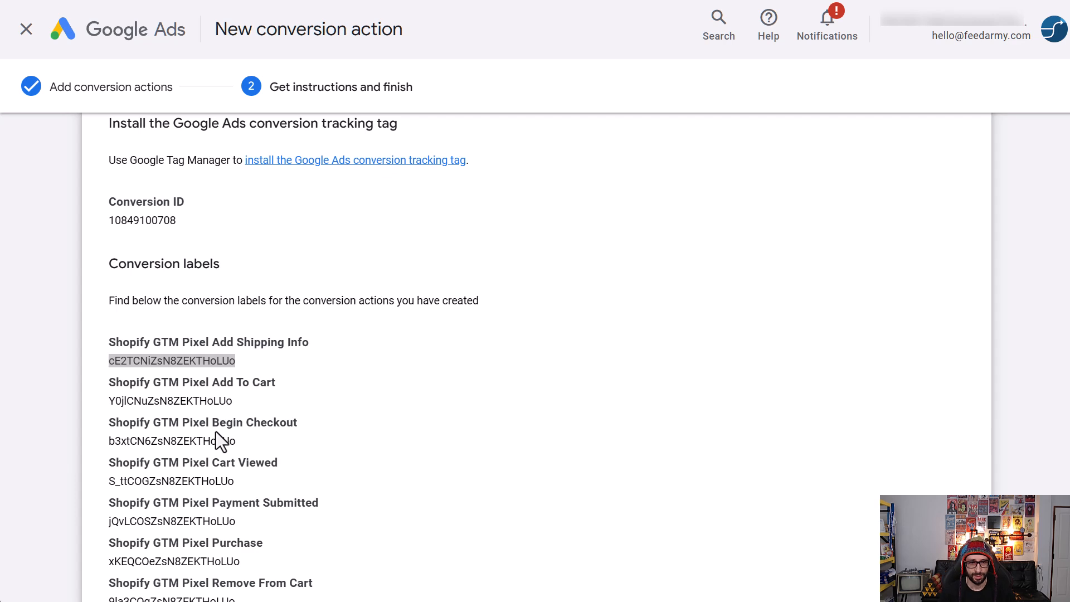
double_click(195, 359)
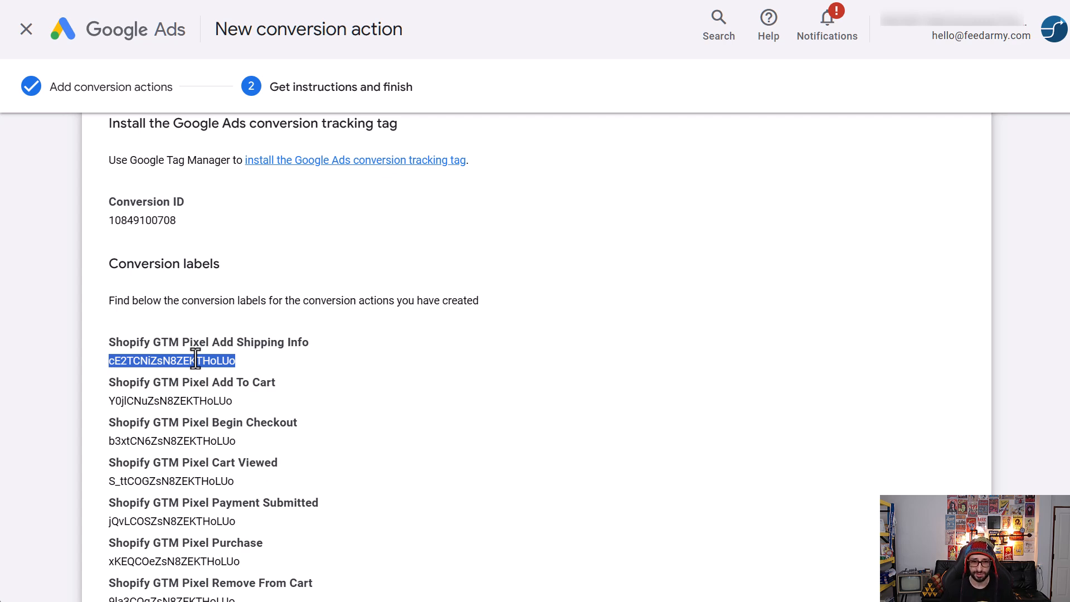
click(173, 363)
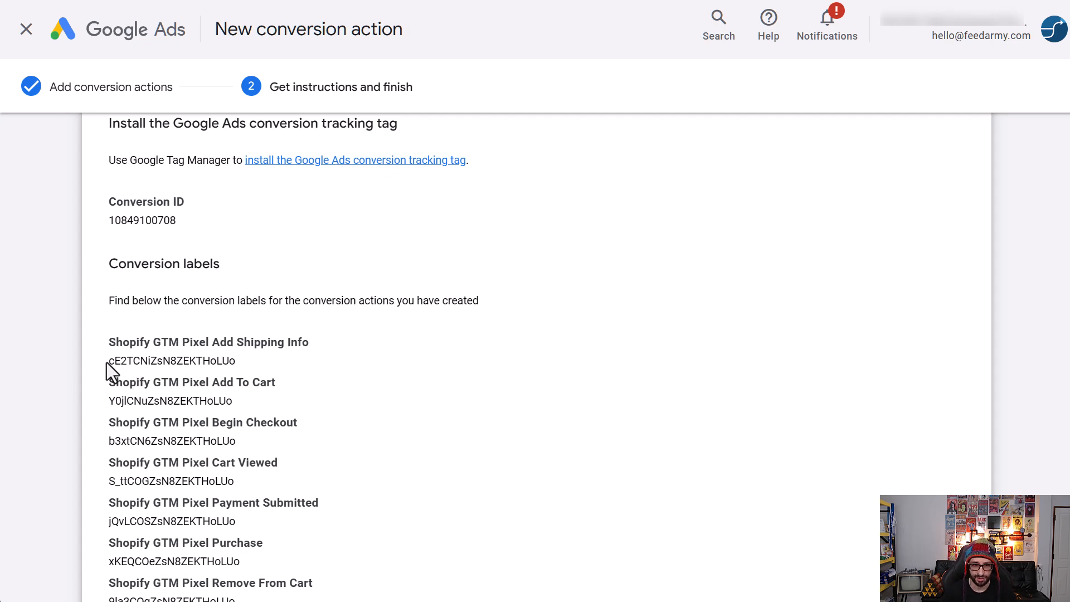
double_click(173, 365)
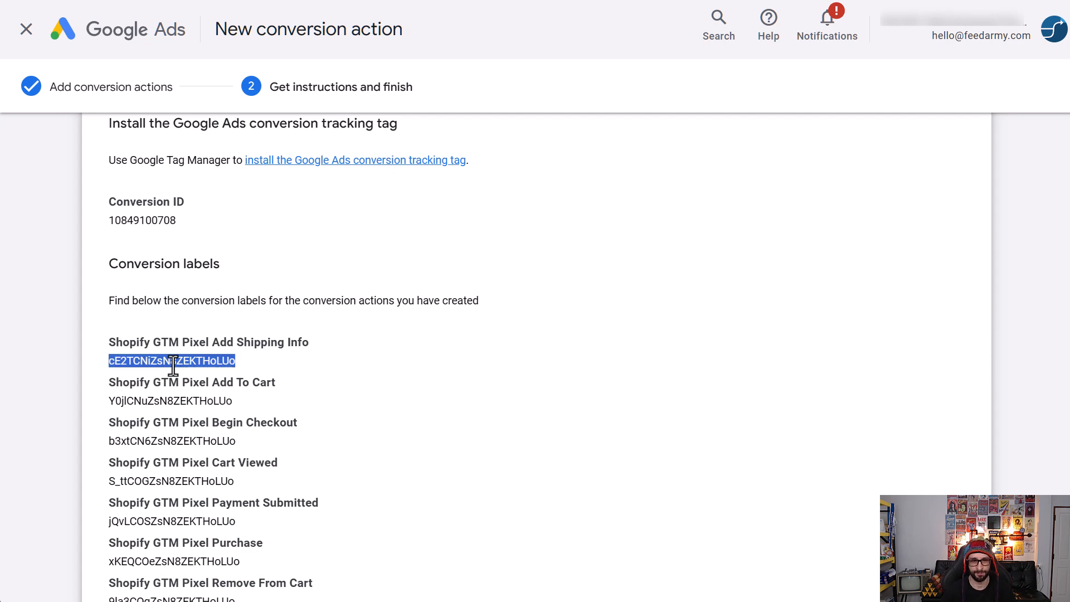
click(252, 358)
drag(259, 365, 108, 367)
key(ctrl+c)
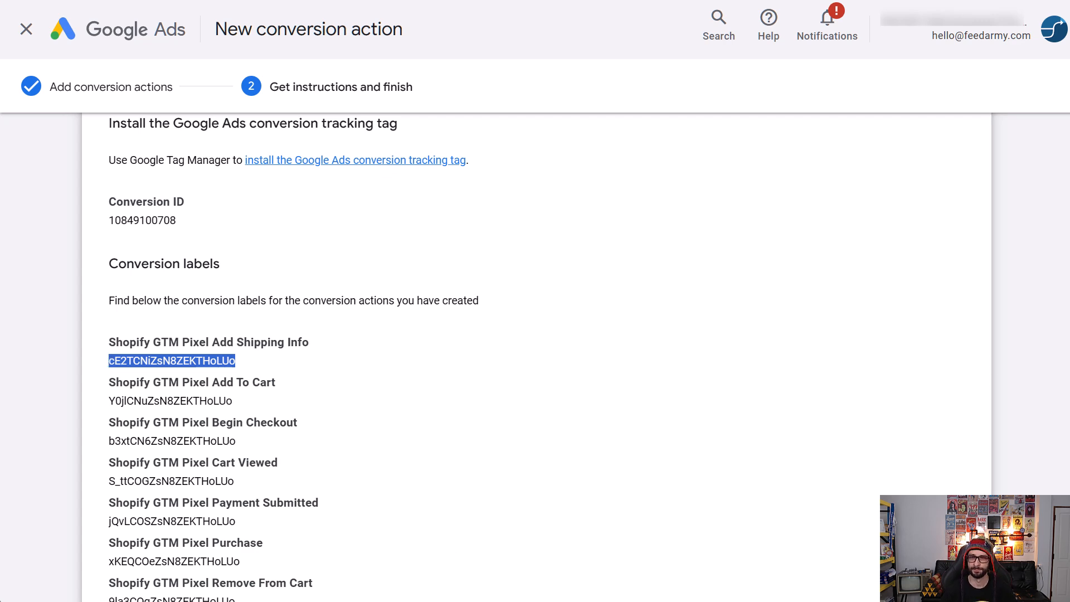
Step: Back in Google Tag Manager, paste the copied label as the Add Shipping Info tag's conversion label and save the tag
key(alt+Tab)
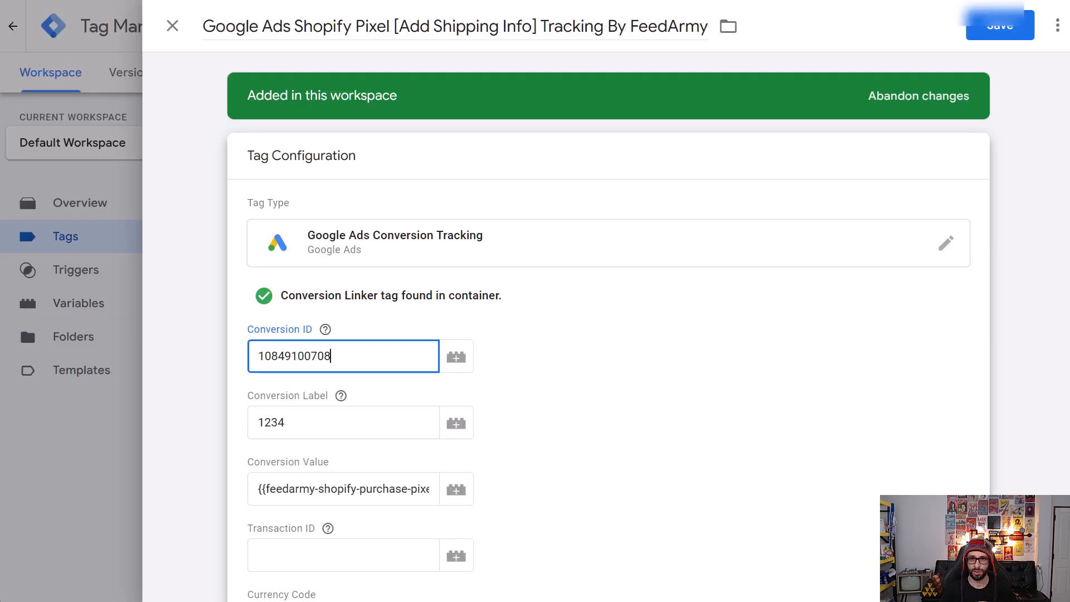
double_click(272, 423)
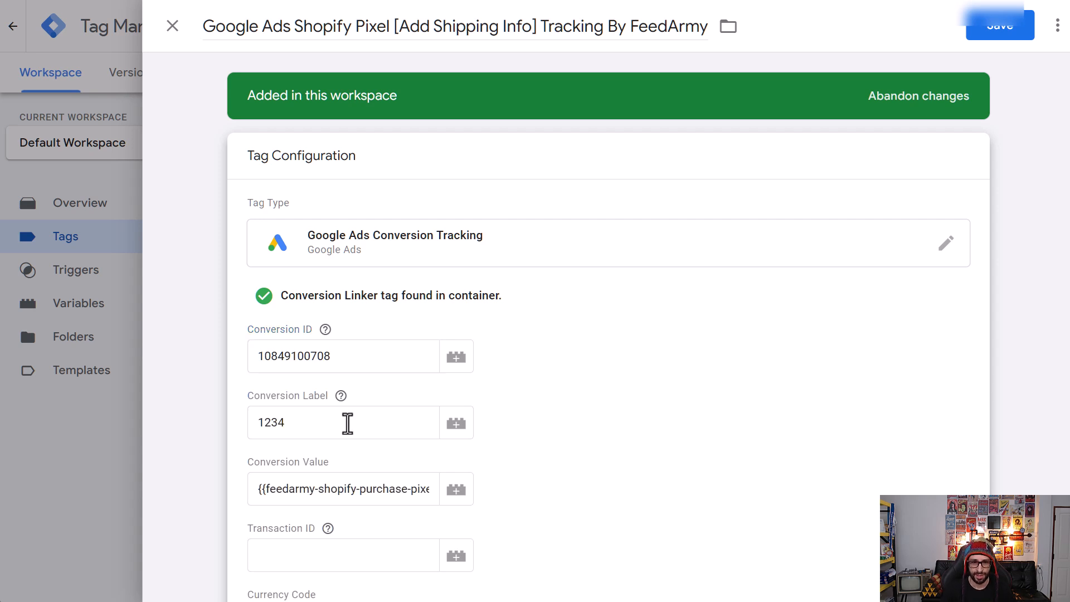
key(ctrl+v)
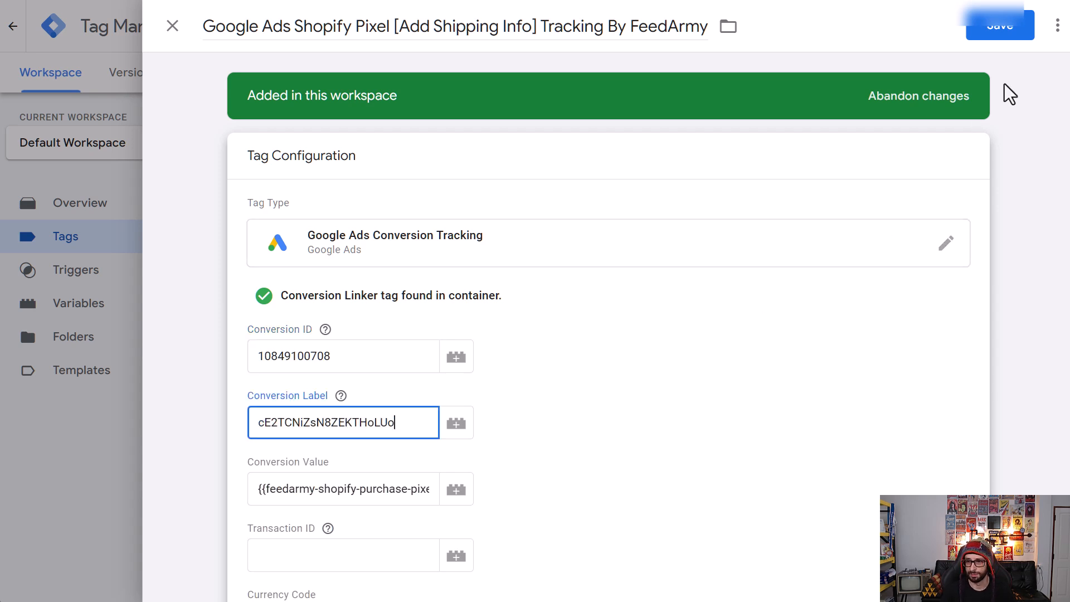
click(1018, 31)
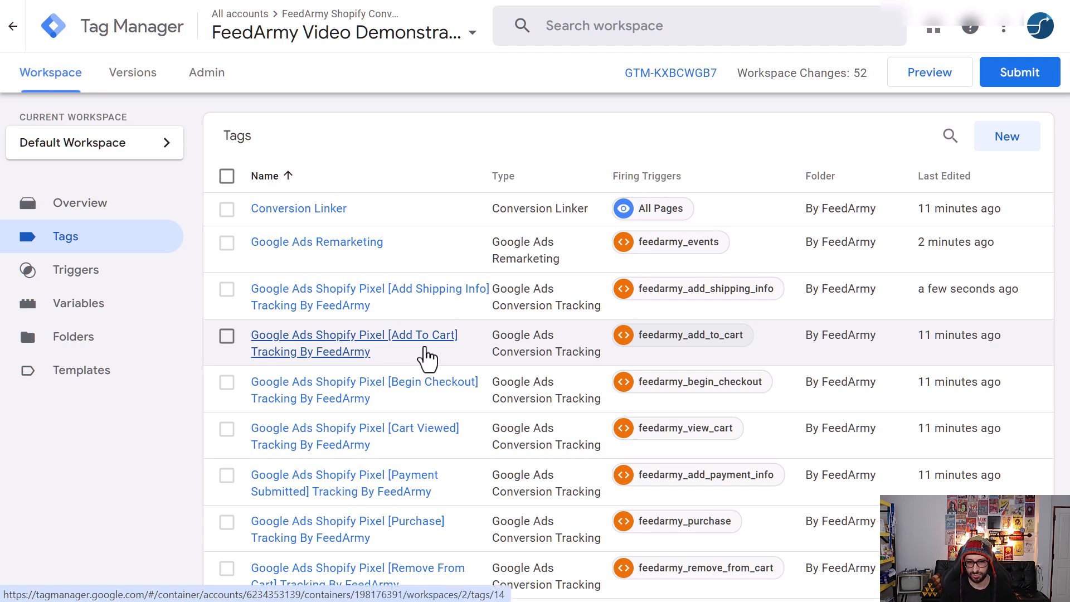
Step: Open the Add To Cart conversion tag and replace its conversion ID with the one copied from Google Ads
click(426, 357)
key(alt+Tab)
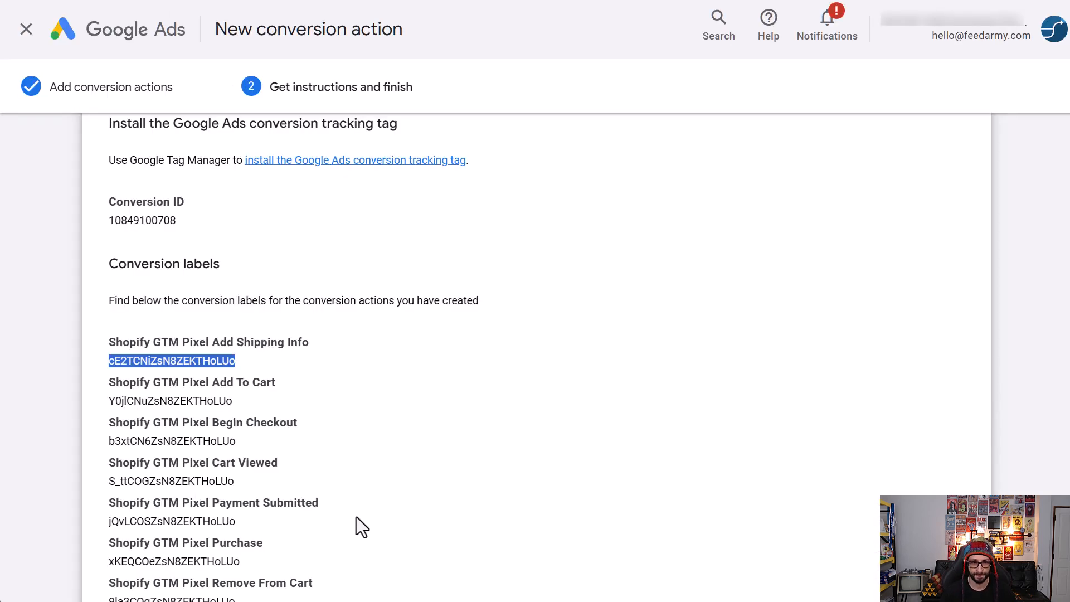
double_click(156, 215)
key(ctrl+c)
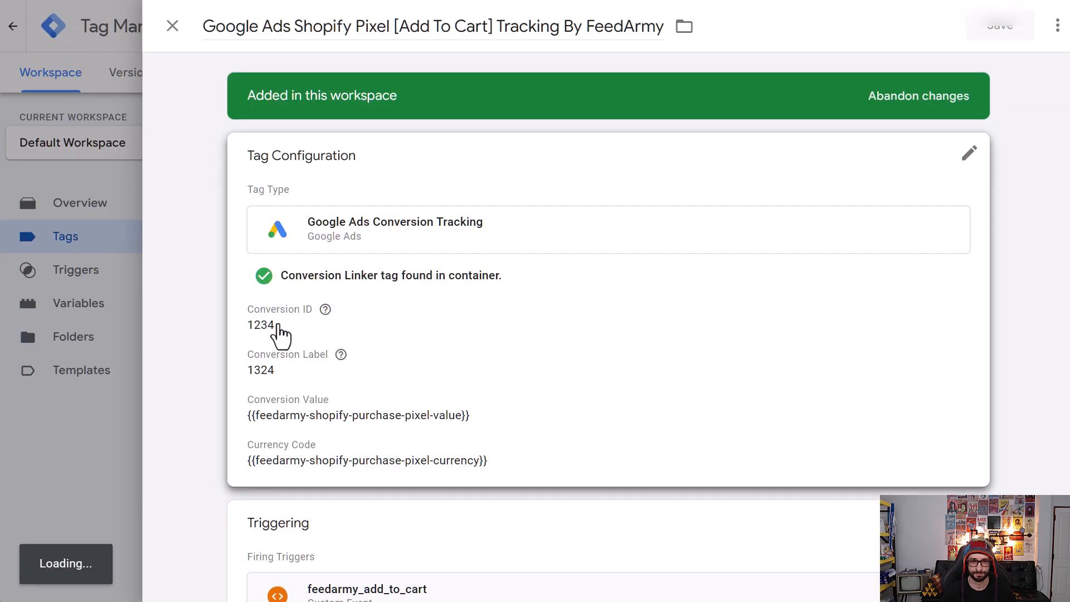
click(282, 334)
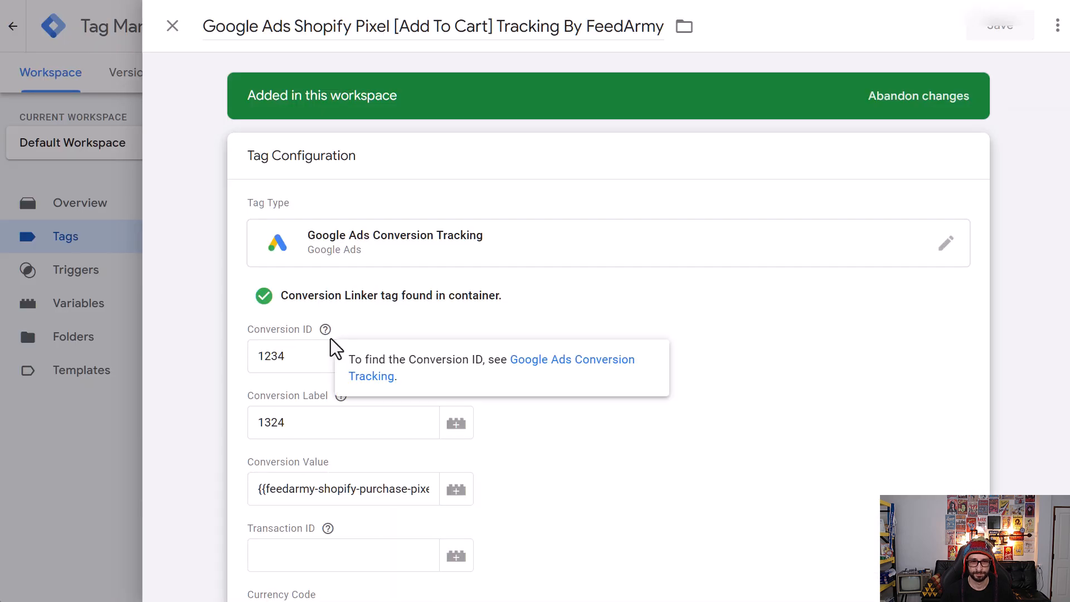
key(ctrl+a)
click(324, 361)
key(ctrl+v)
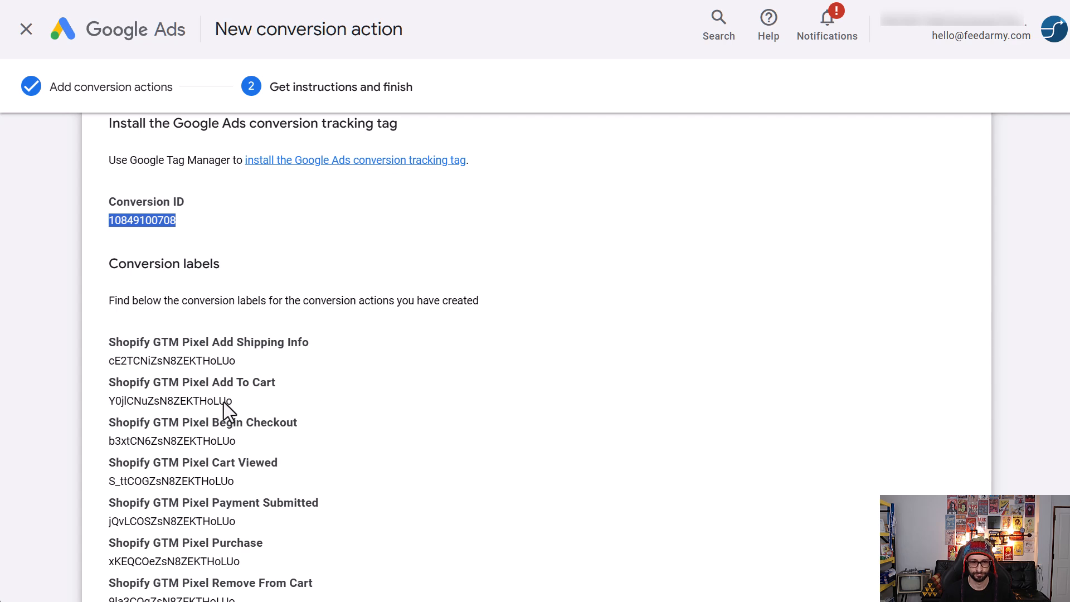
Step: Copy the Shopify GTM Pixel Add To Cart label from Google Ads into the Add To Cart tag's conversion label and save the tag
double_click(224, 400)
key(ctrl+c)
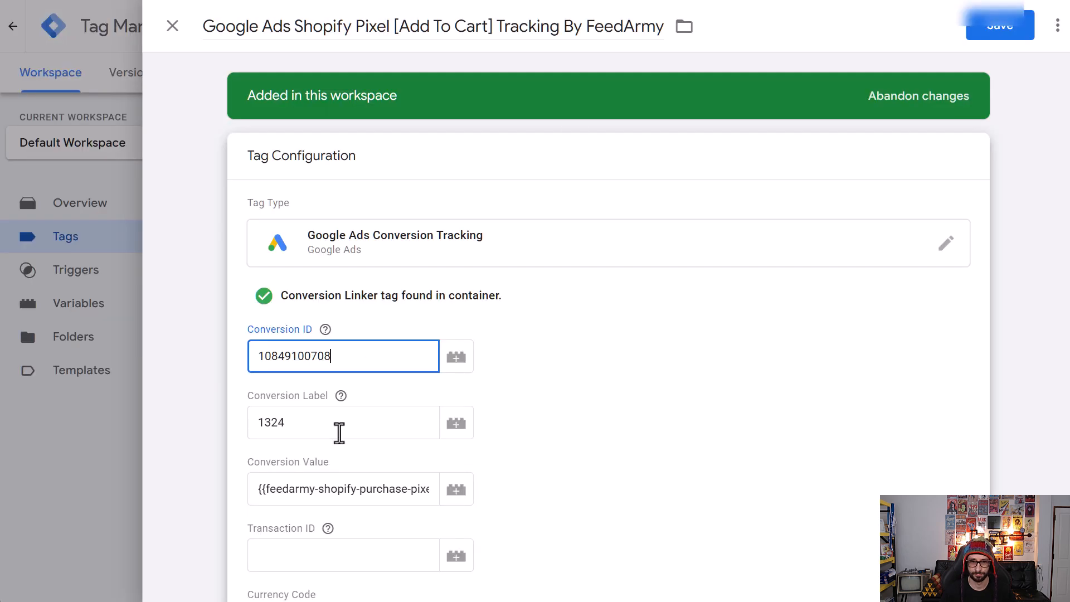
double_click(339, 429)
key(ctrl+v)
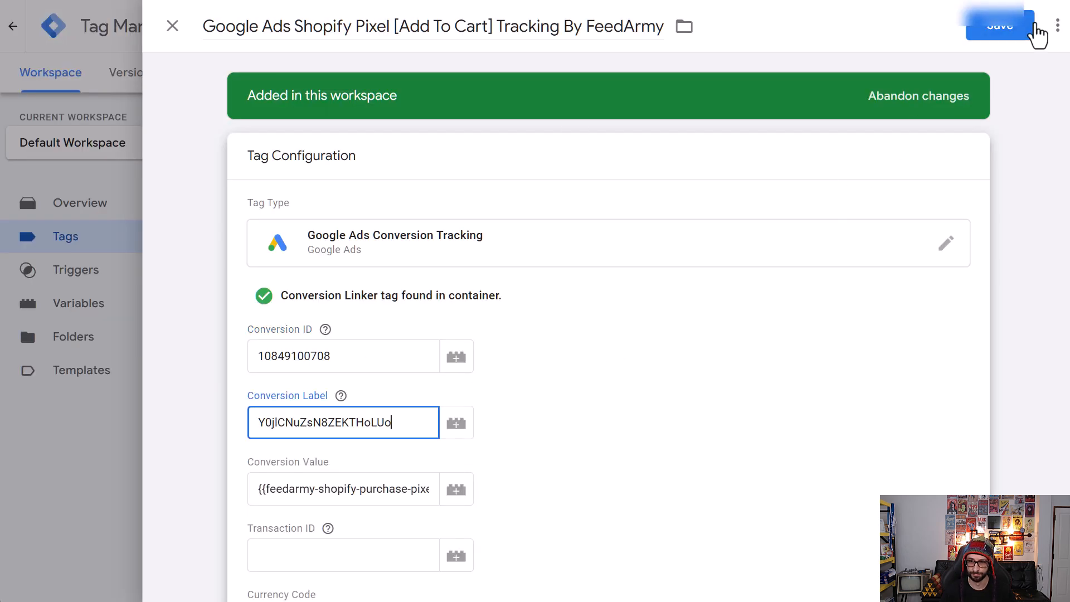
click(1036, 34)
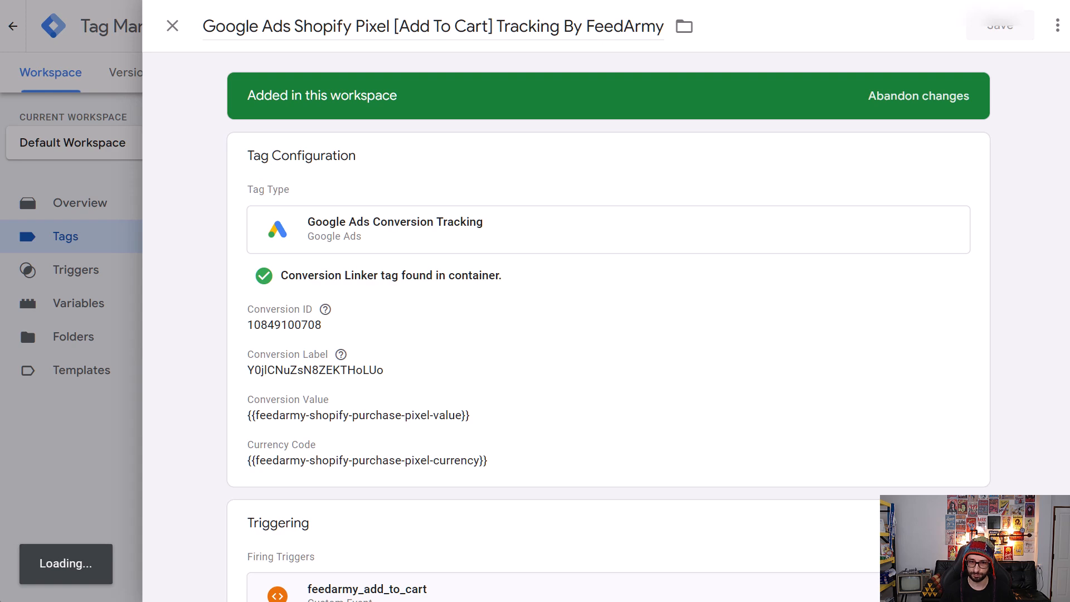
Step: Copy the conversion ID from Google Ads and use it to replace the conversion ID in the Begin Checkout tag
click(491, 1)
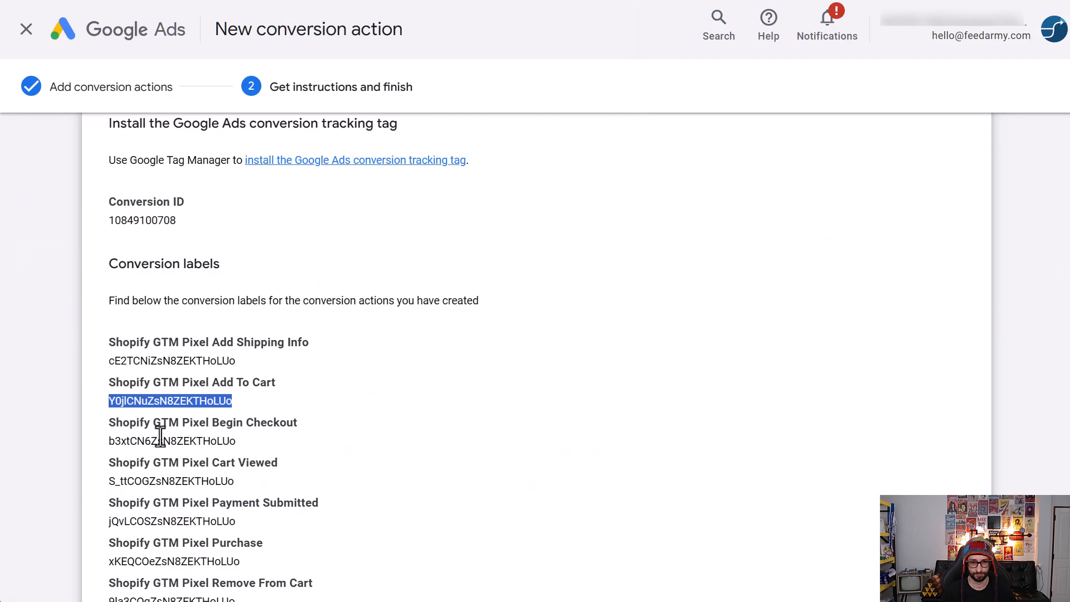
double_click(131, 222)
key(ctrl+c)
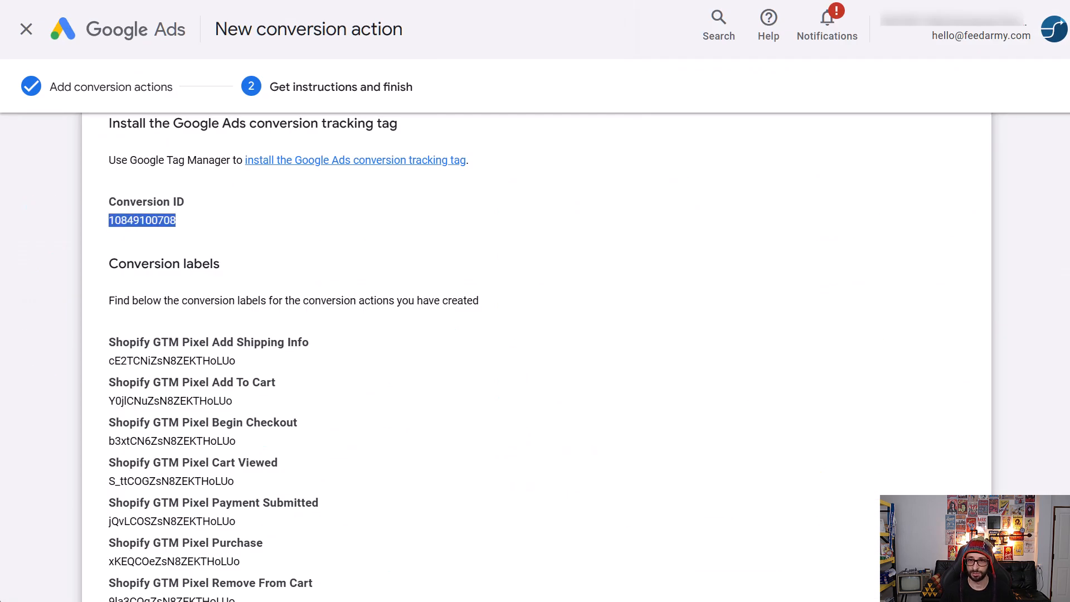
click(470, 1)
click(380, 385)
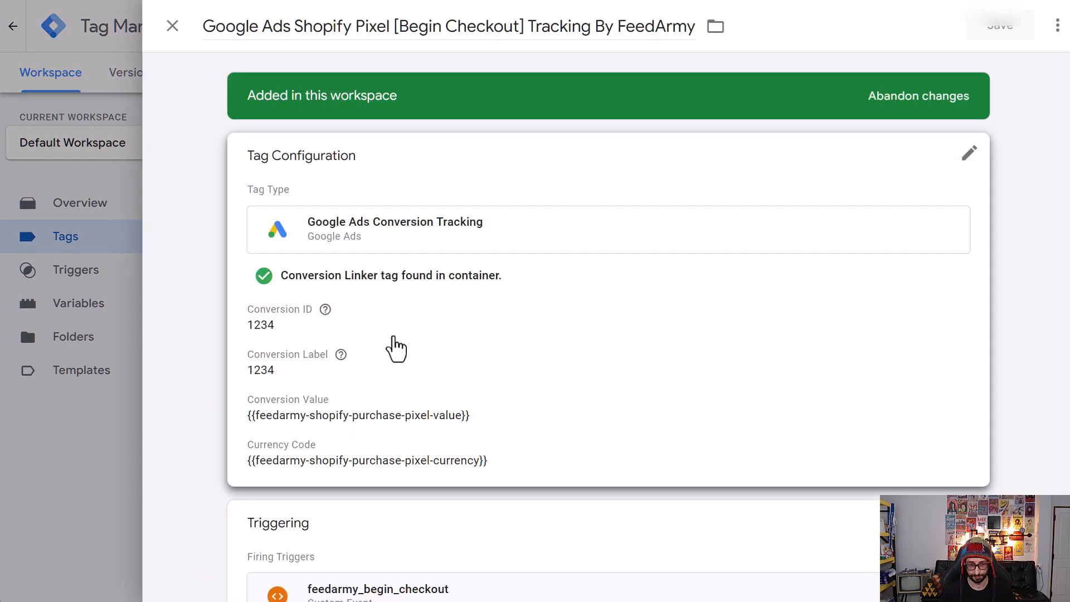
click(397, 348)
click(330, 356)
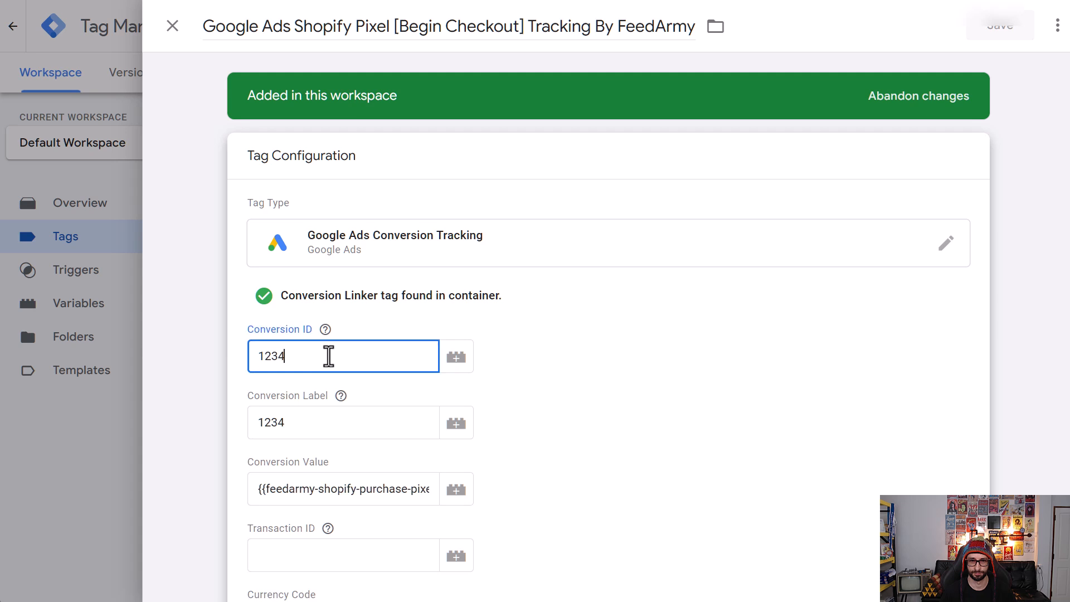
click(389, 356)
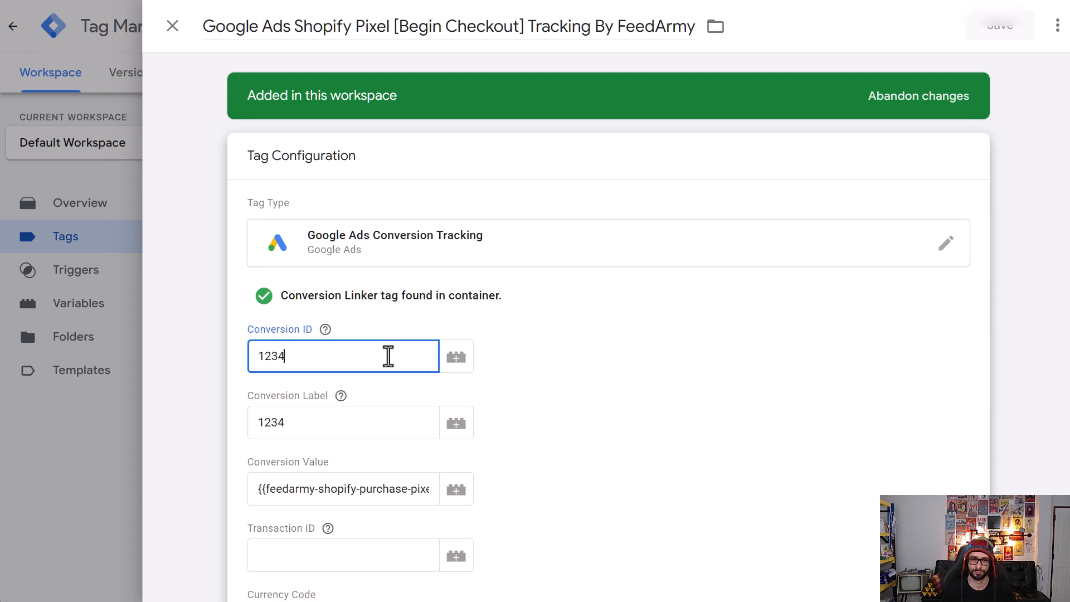
key(ctrl+a)
key(ctrl+v)
Step: Copy the Shopify GTM Pixel Begin Checkout label from Google Ads into the Begin Checkout tag's conversion label and save the tag
click(513, 2)
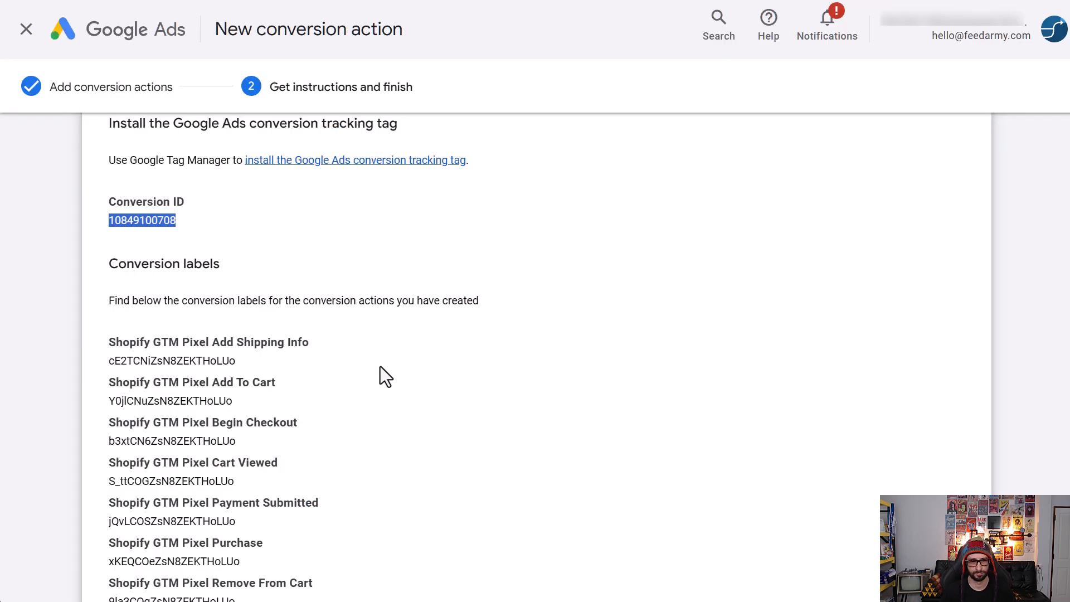
double_click(217, 443)
key(ctrl+c)
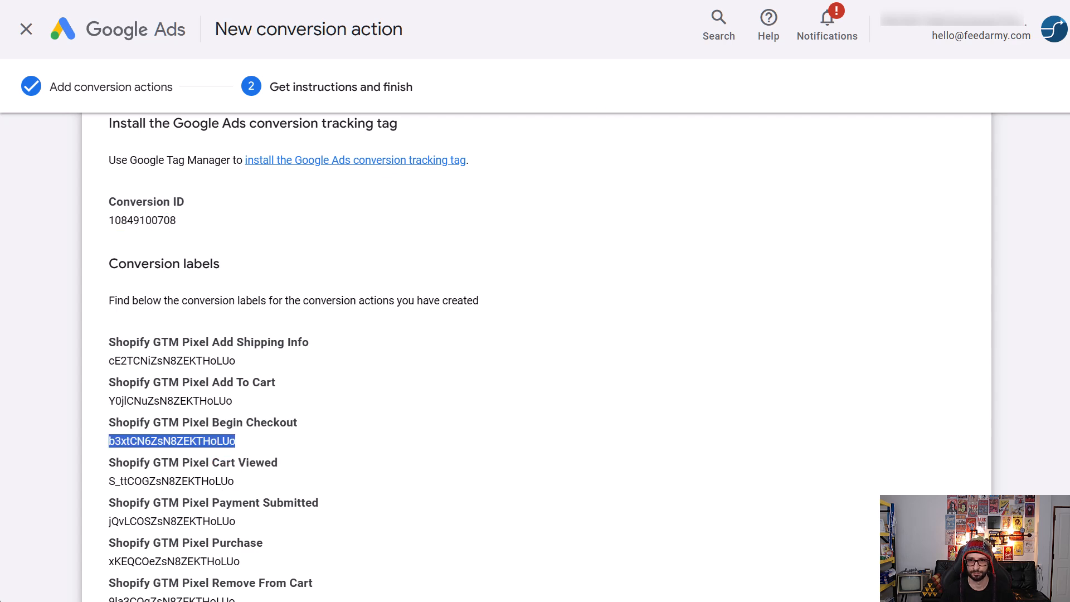
click(445, 1)
click(357, 418)
key(ctrl+a)
key(ctrl+v)
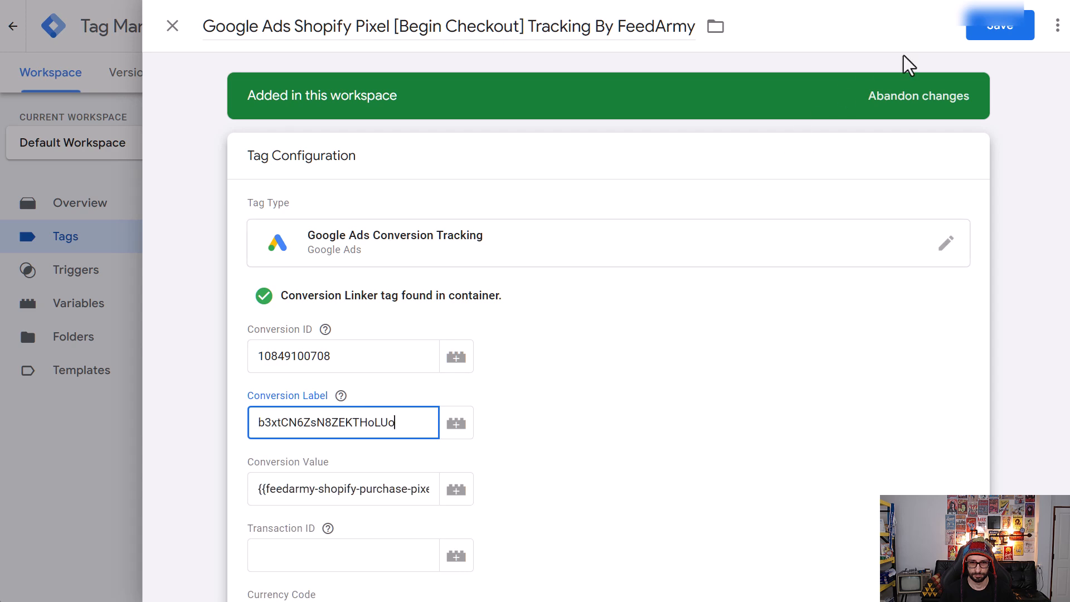
click(997, 25)
Step: Copy the conversion ID from Google Ads and use it to replace the conversion ID in the Cart Viewed tag
click(482, 1)
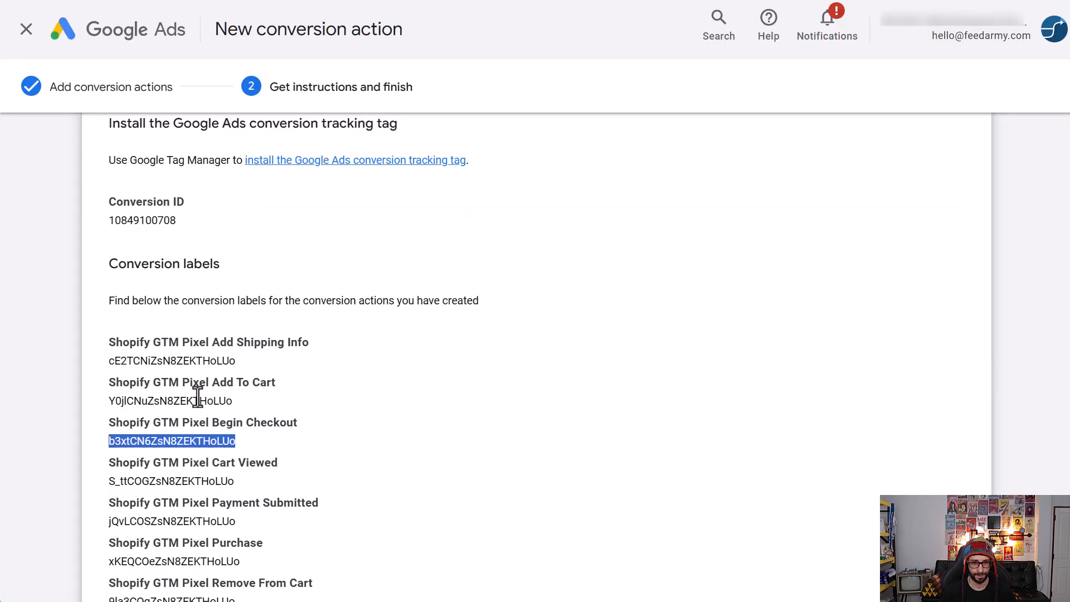
double_click(149, 220)
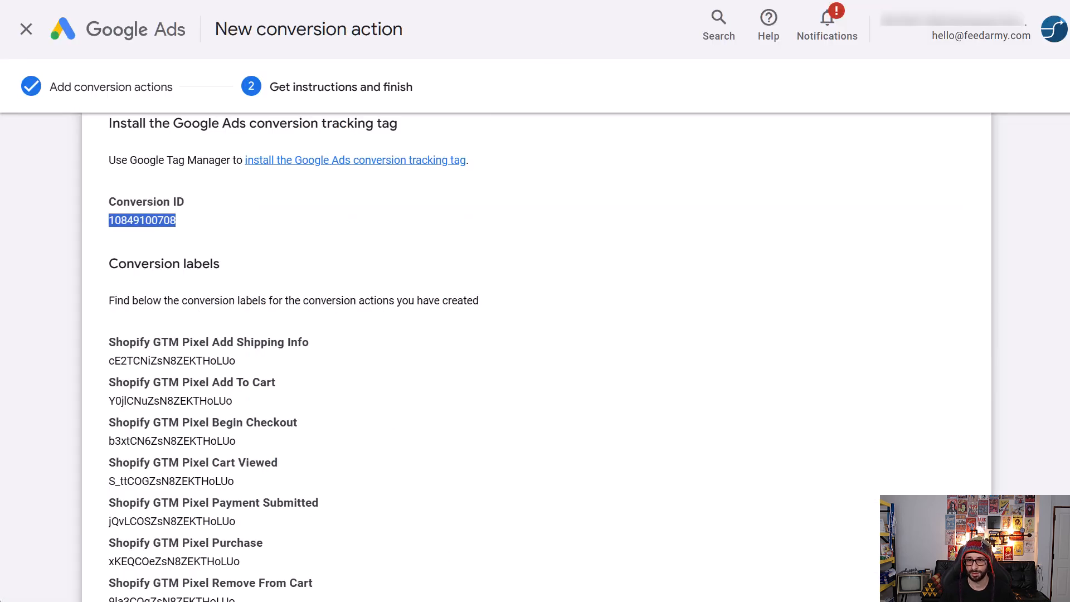
click(334, 1)
click(334, 453)
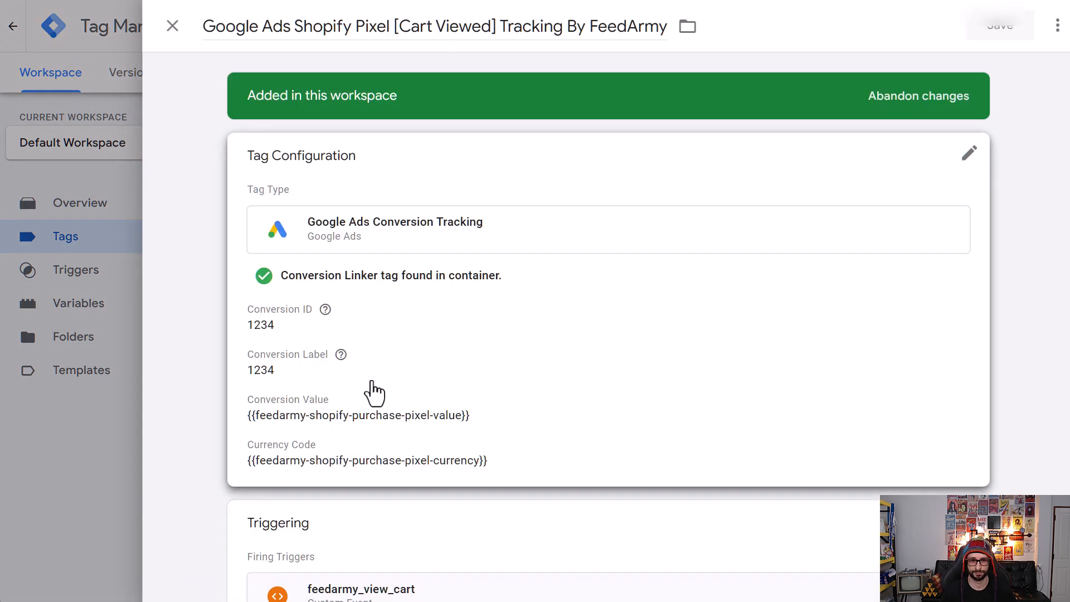
click(379, 357)
click(316, 351)
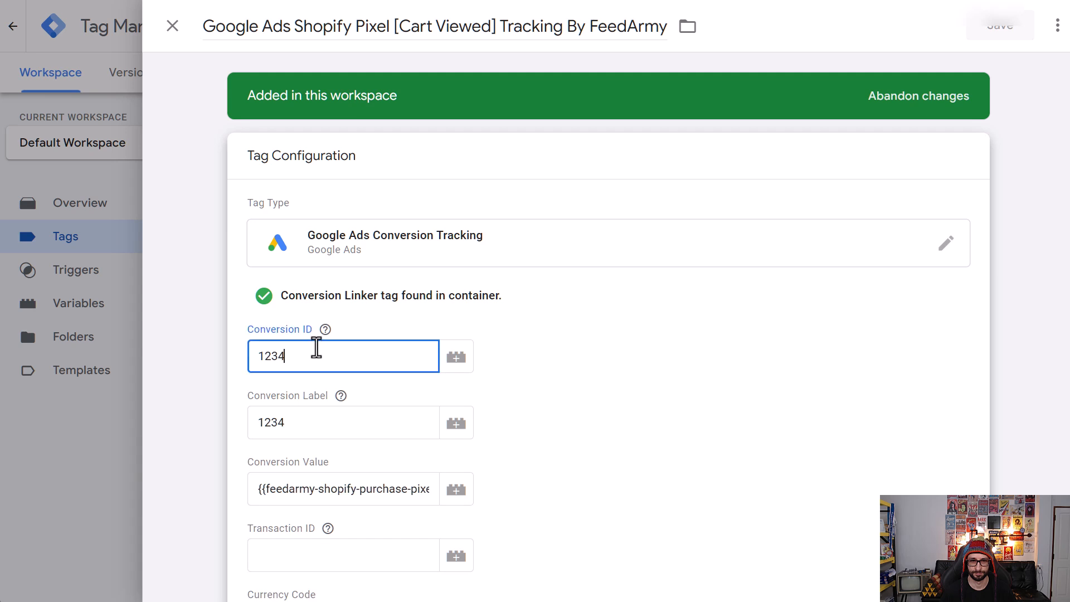
key(ctrl+a)
key(ctrl+v)
Step: Copy the Shopify GTM Pixel Cart Viewed label from Google Ads into the Cart Viewed tag's conversion label and save the tag
click(390, 1)
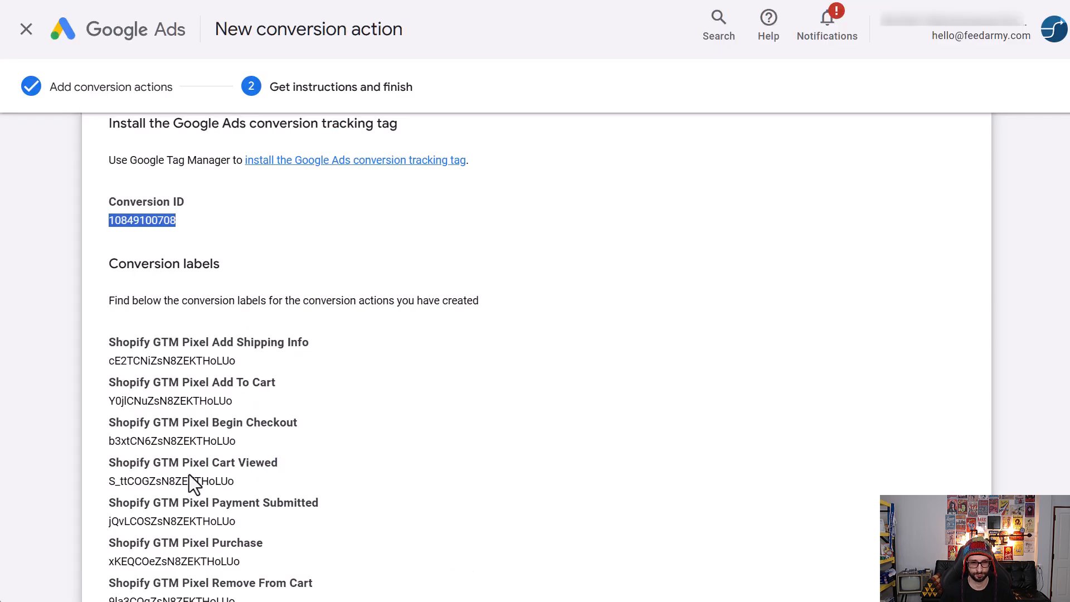
double_click(185, 480)
key(ctrl+c)
click(502, 1)
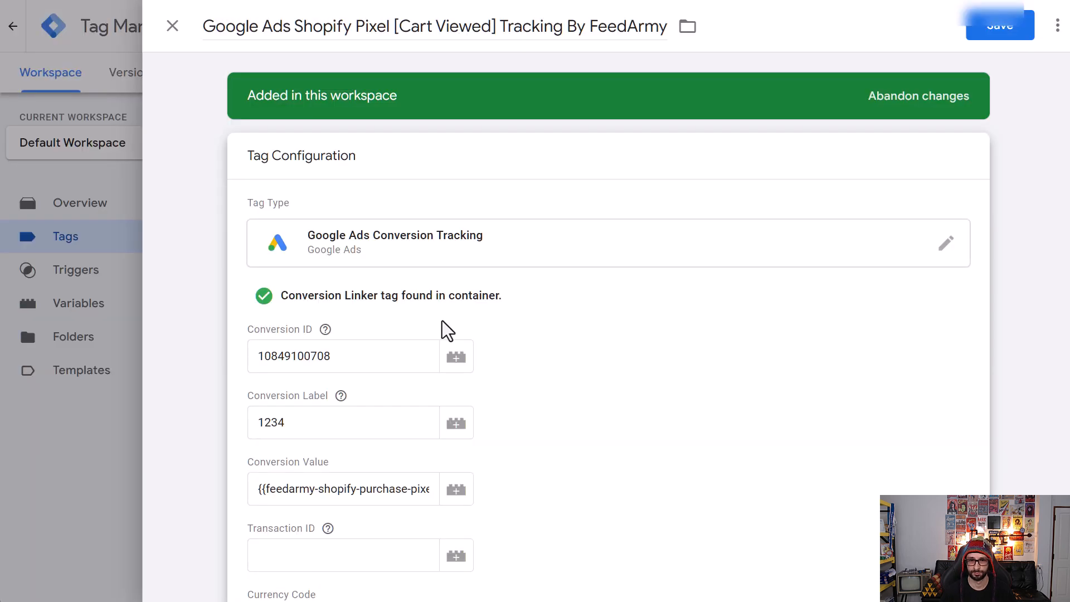
click(373, 424)
key(ctrl+a)
key(ctrl+v)
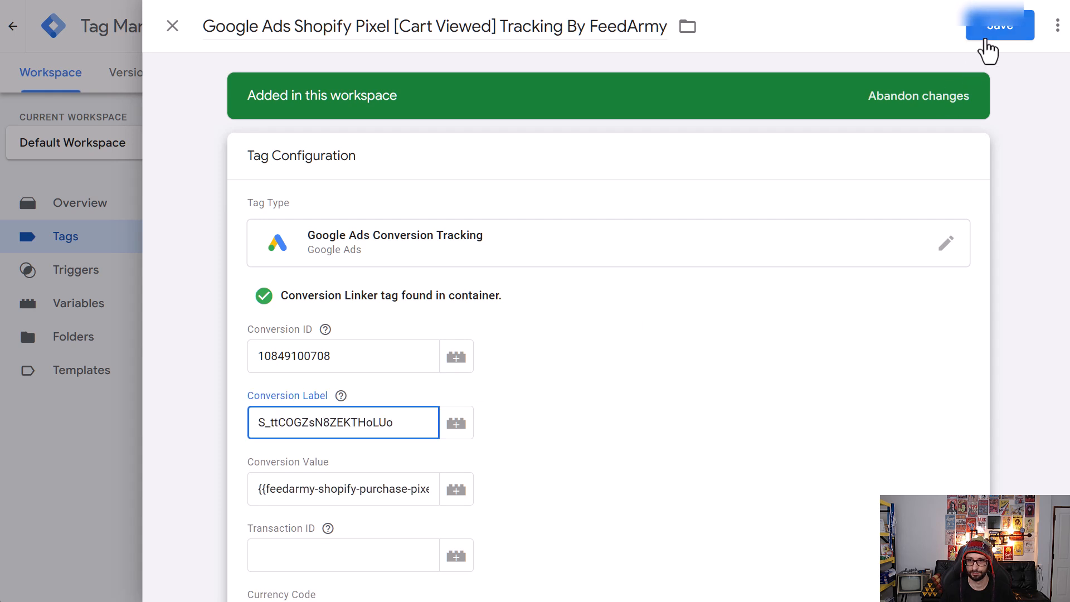
click(982, 37)
Step: Copy the conversion ID from Google Ads and use it to replace the conversion ID in the Payment Submitted tag
click(335, 1)
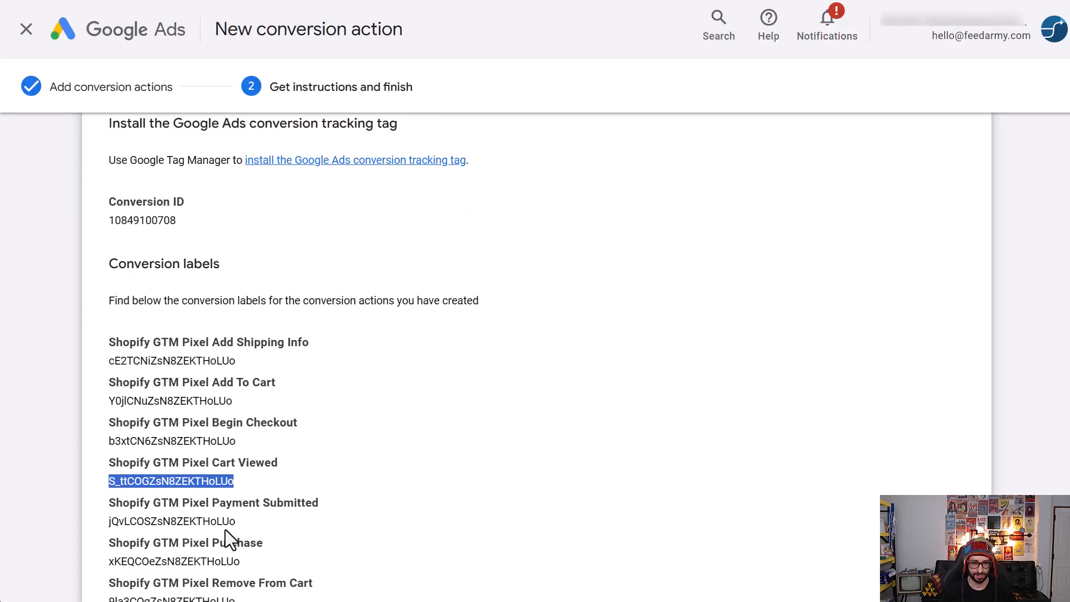
double_click(162, 220)
key(ctrl+c)
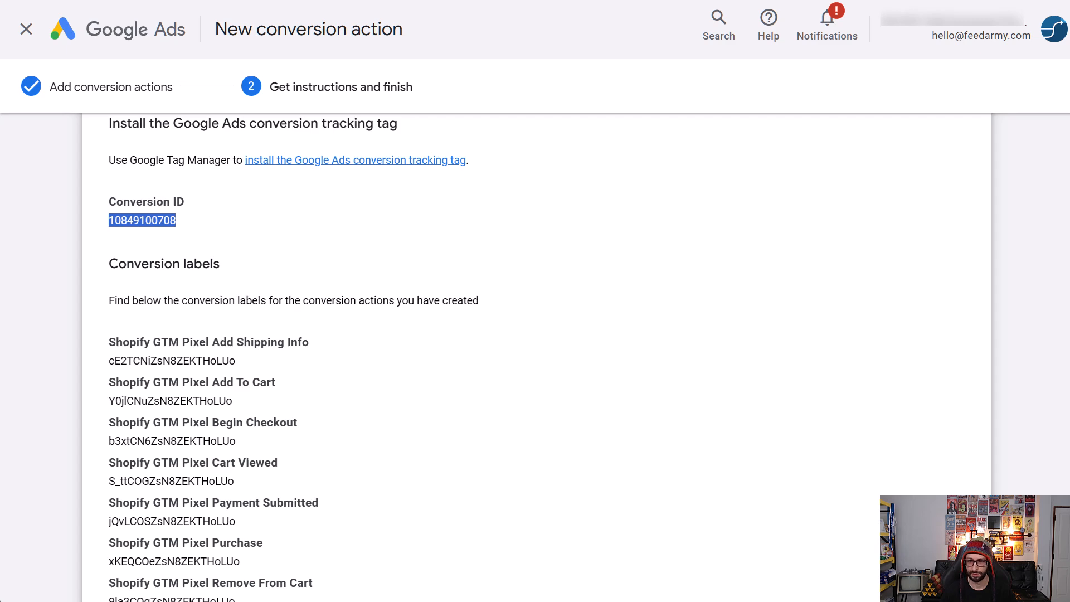
click(356, 1)
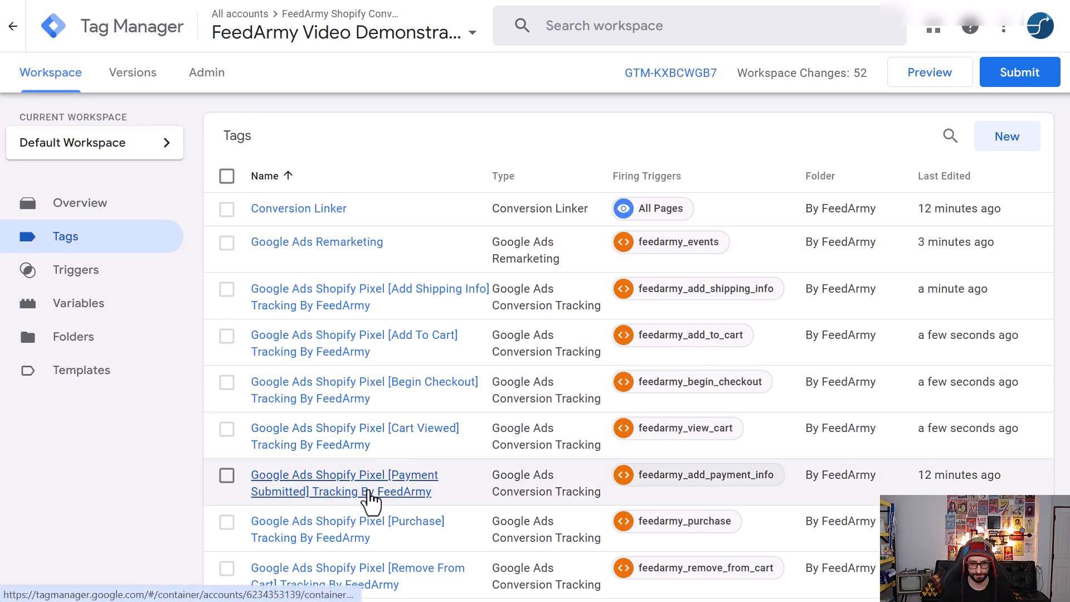
click(369, 495)
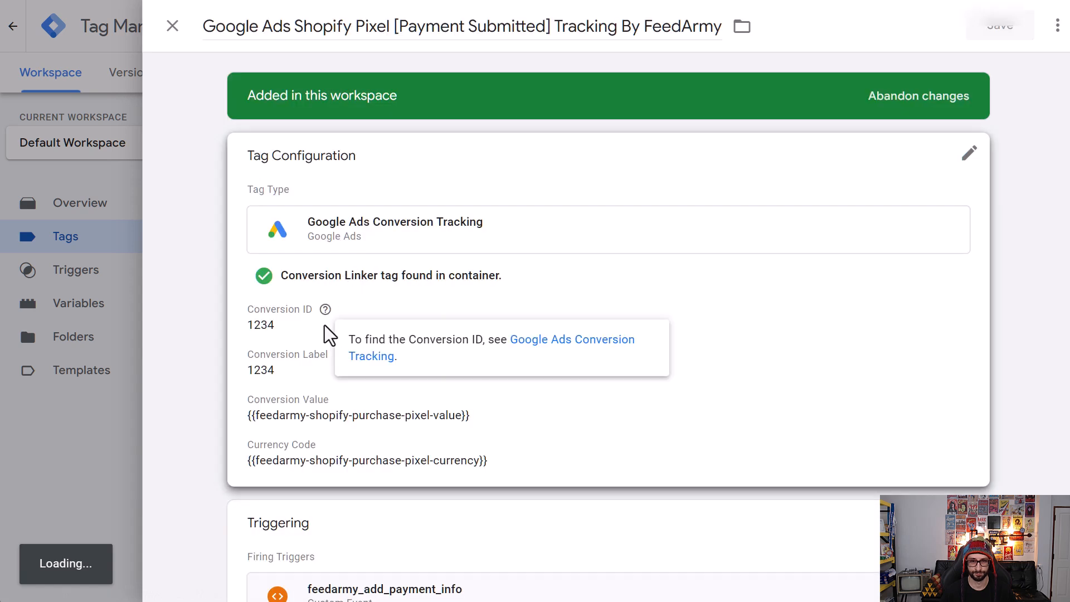
double_click(310, 356)
key(ctrl+v)
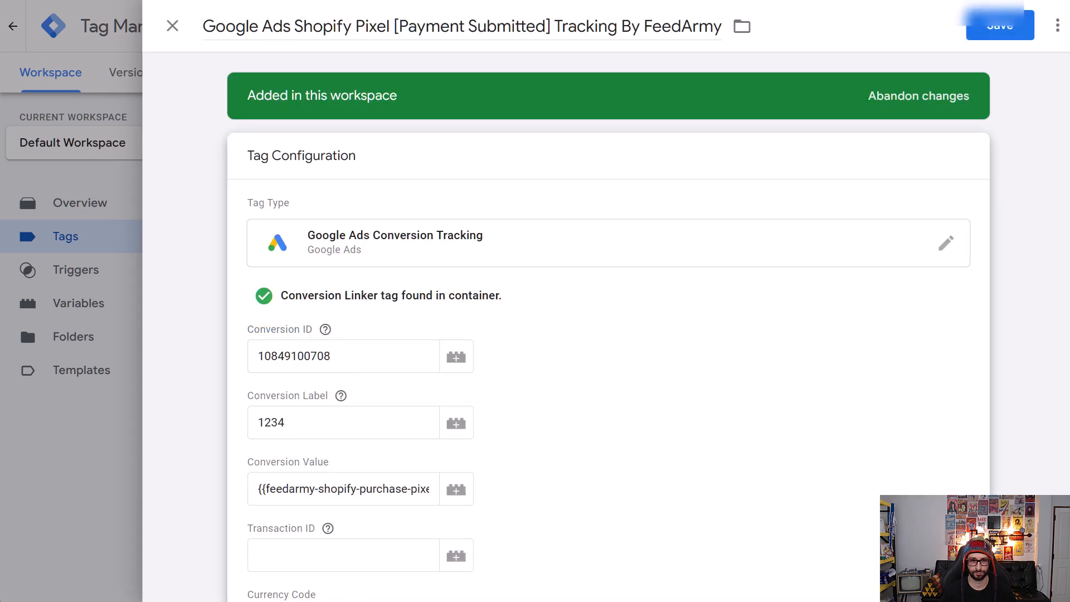
Step: Copy the Shopify GTM Pixel Payment Submitted label from Google Ads into the Payment Submitted tag's conversion label and save the tag
key(ctrl+Tab)
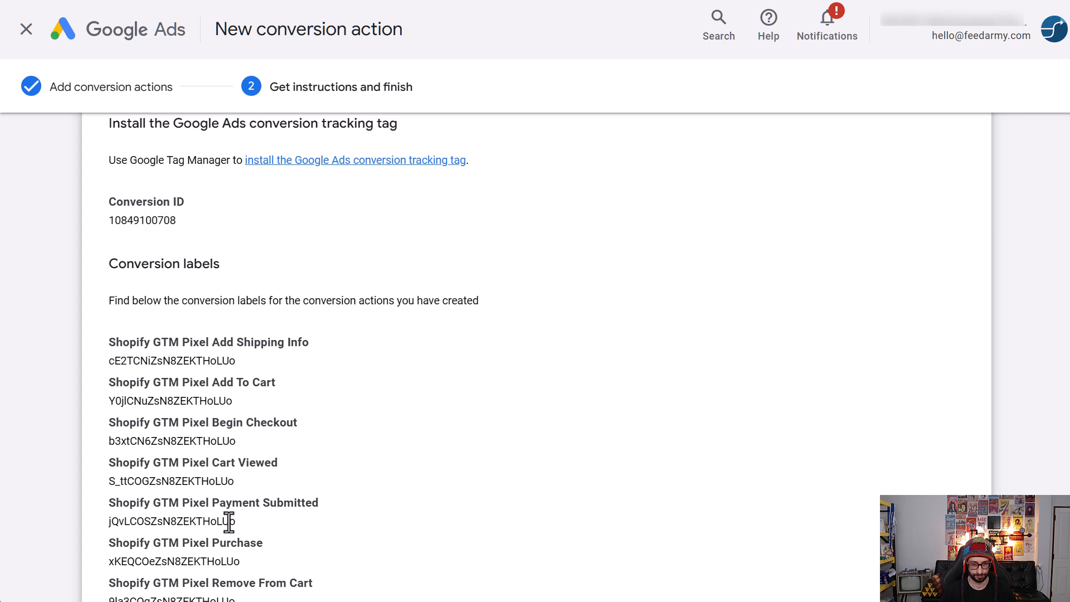
double_click(229, 521)
key(ctrl+c)
key(ctrl+Tab)
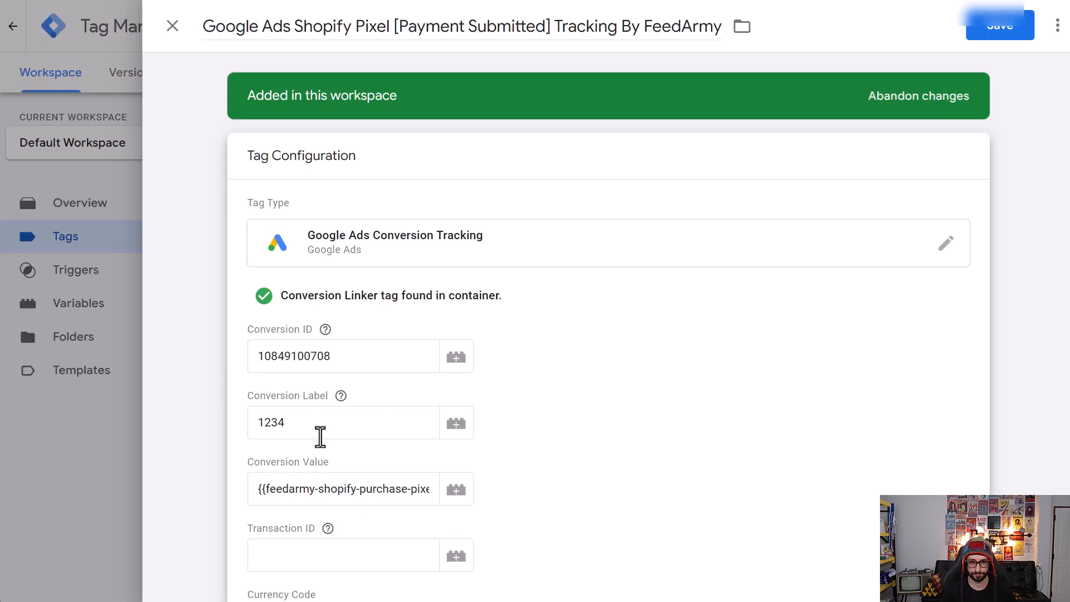
double_click(339, 422)
key(ctrl+v)
click(996, 27)
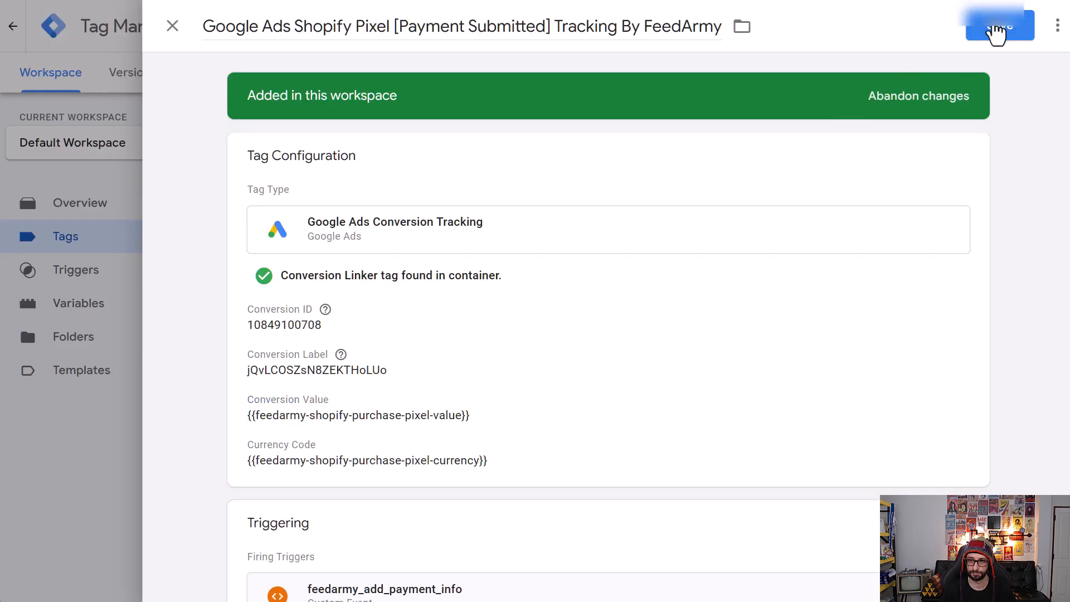
Step: Copy the conversion ID from Google Ads and use it to replace the conversion ID in the Purchase tag
key(ctrl+shift+Tab)
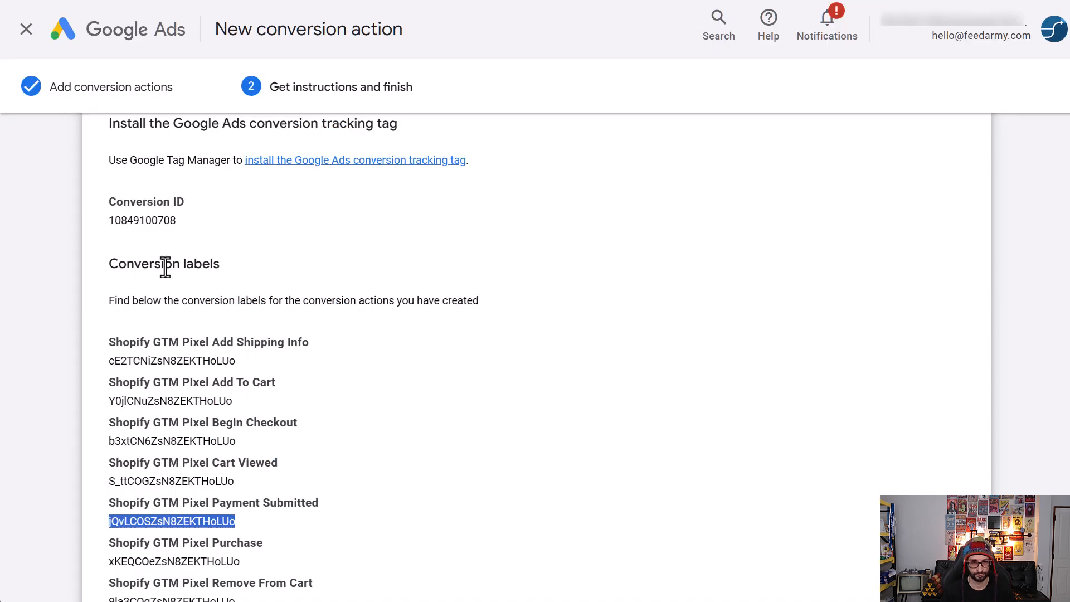
double_click(154, 220)
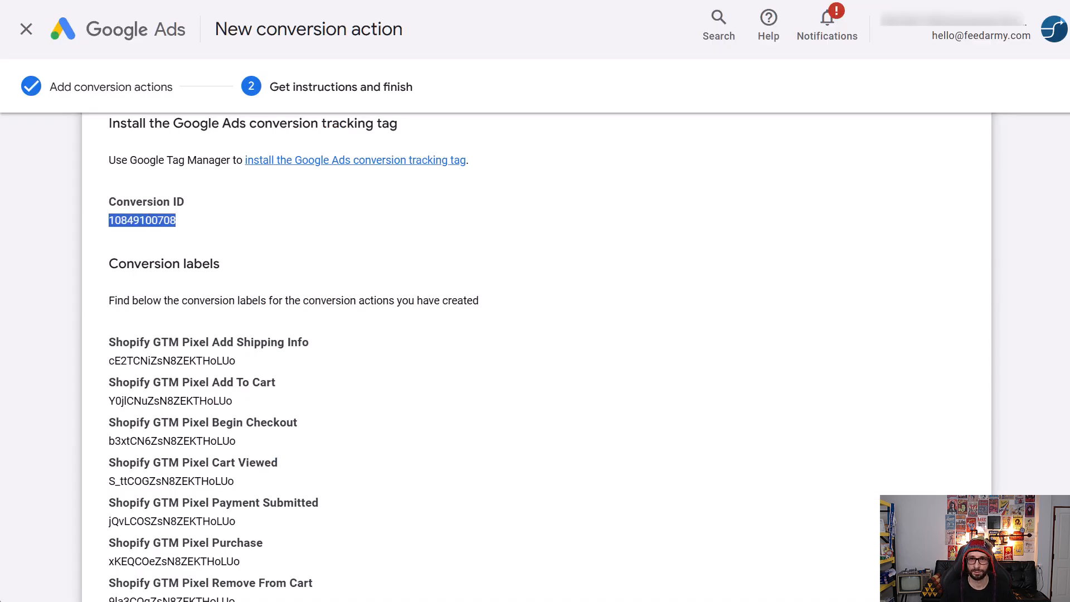
key(ctrl+Tab)
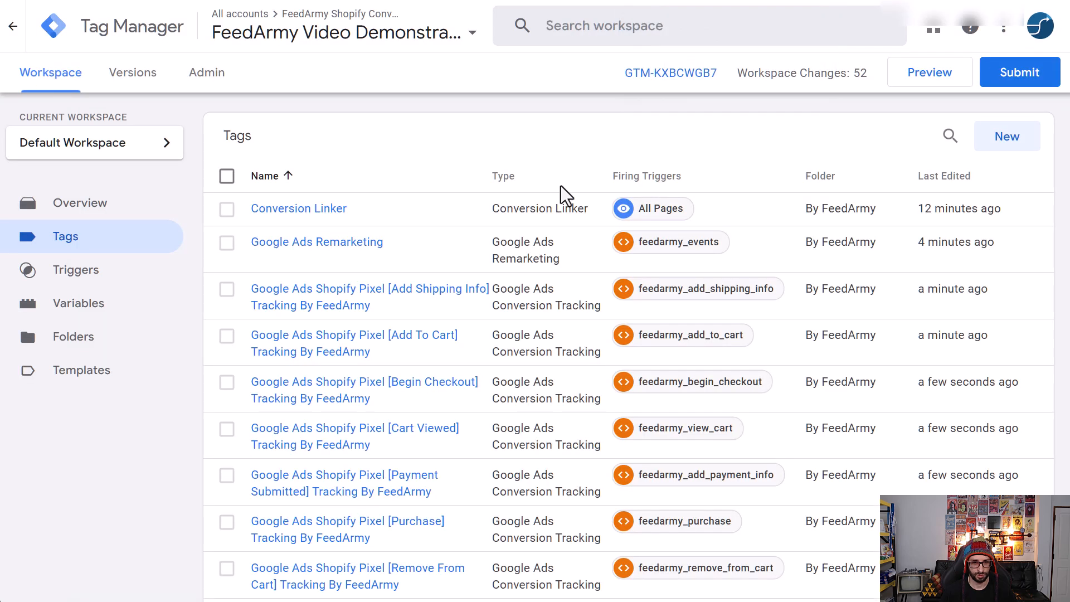
click(381, 525)
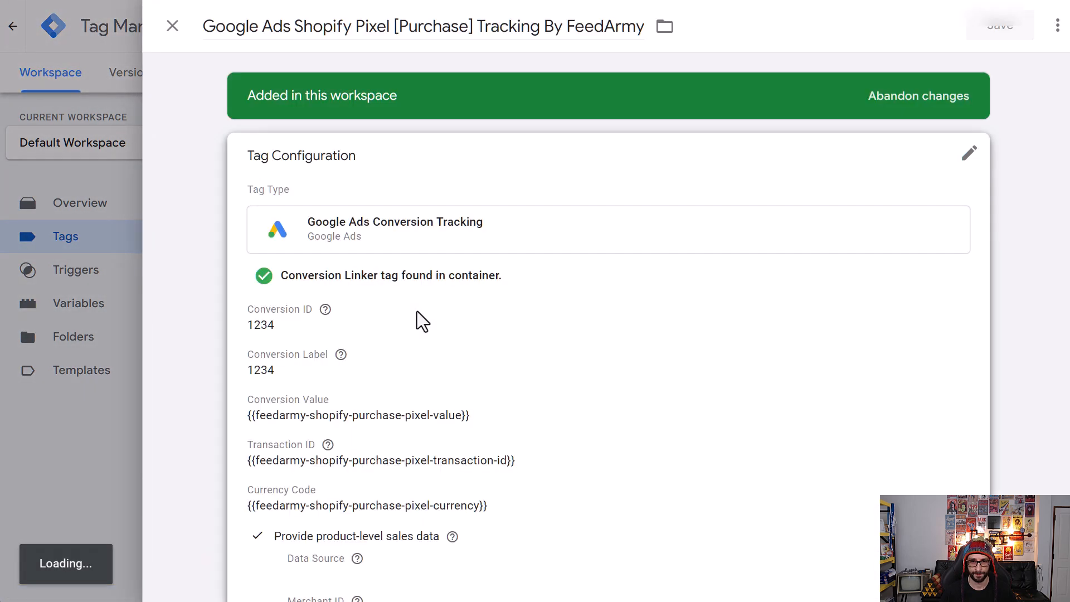
click(408, 351)
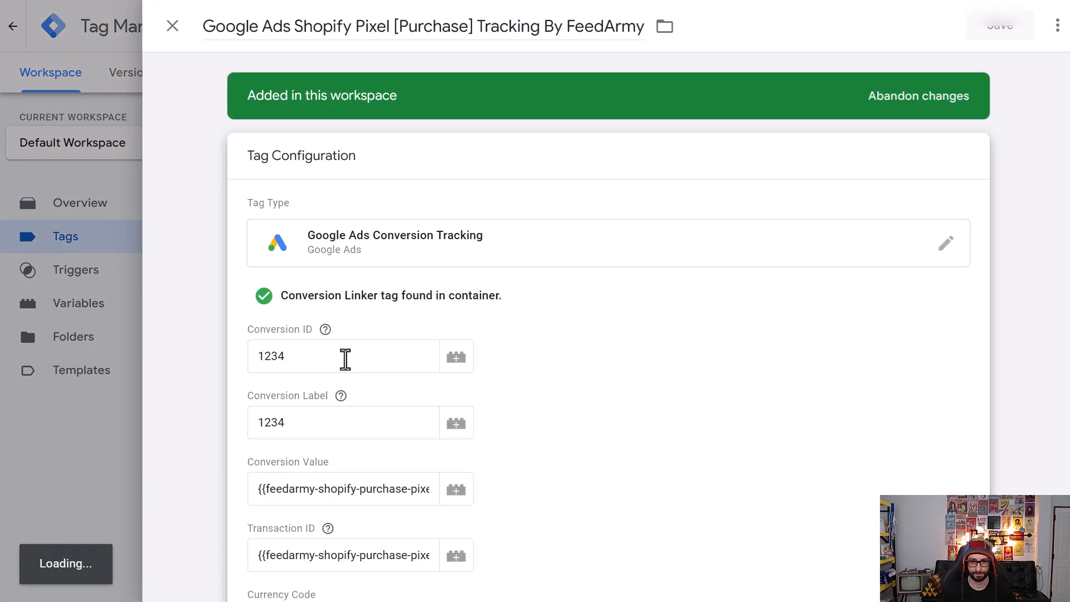
double_click(347, 360)
key(ctrl+v)
Step: Copy the Shopify GTM Pixel Purchase label from Google Ads into the Purchase tag's conversion label and save the tag
key(ctrl+Tab)
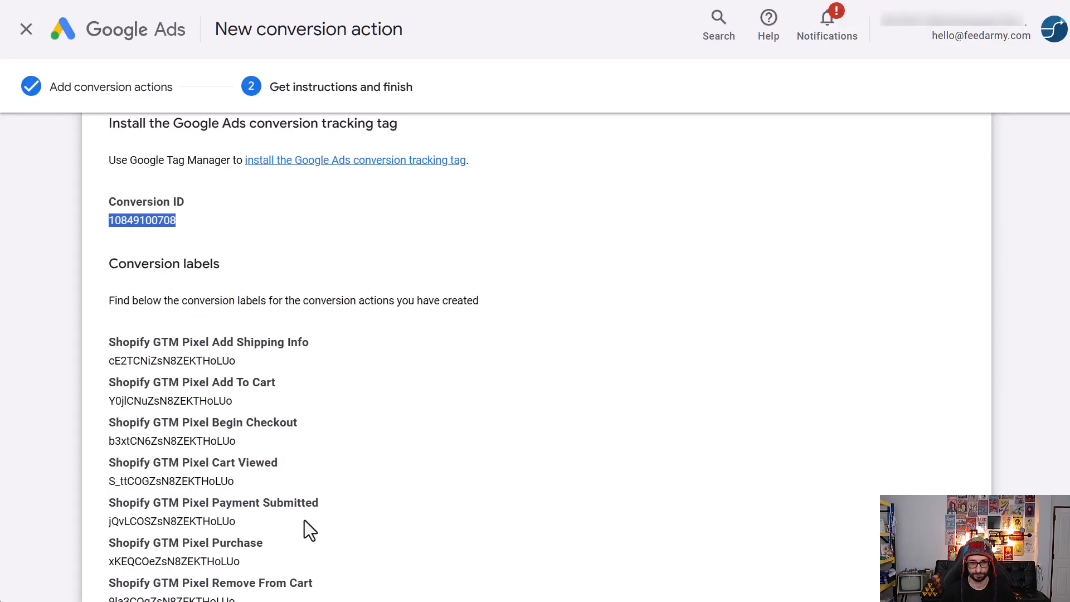
double_click(233, 559)
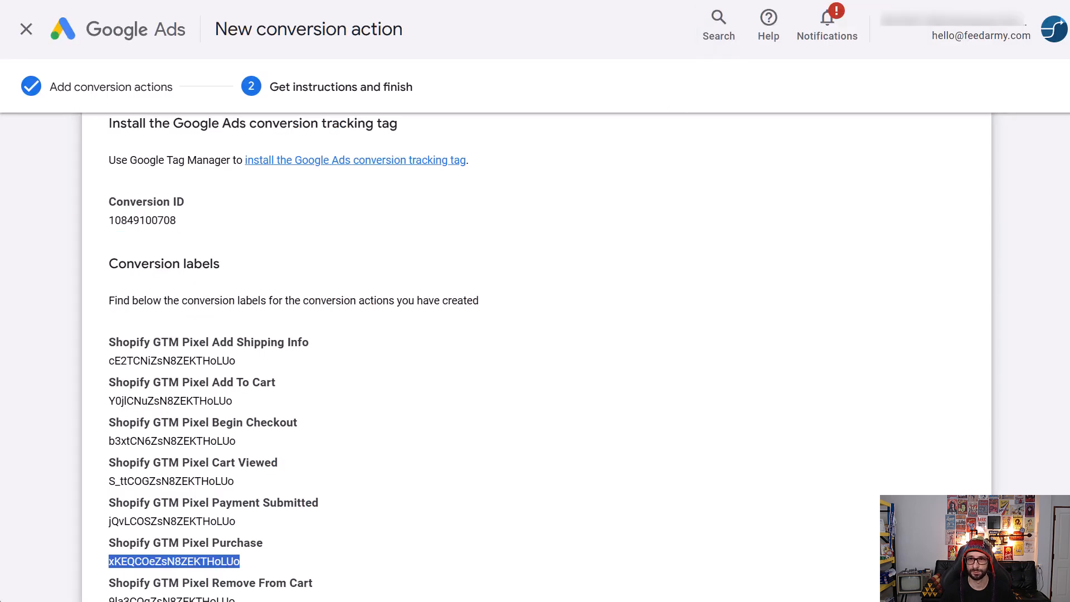
key(ctrl+Tab)
click(368, 422)
double_click(370, 419)
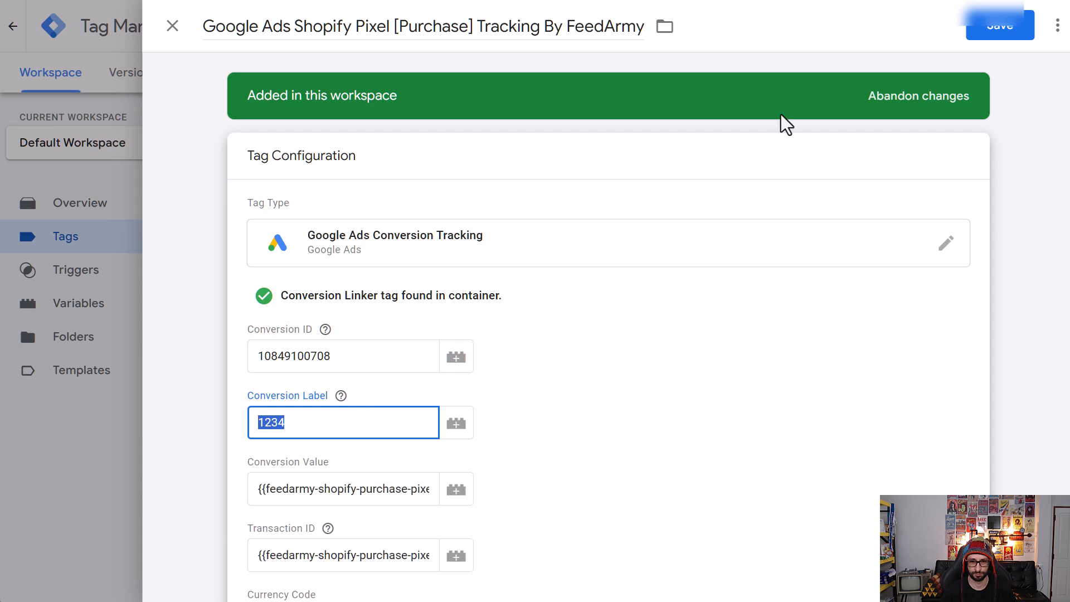
key(ctrl+v)
click(1000, 25)
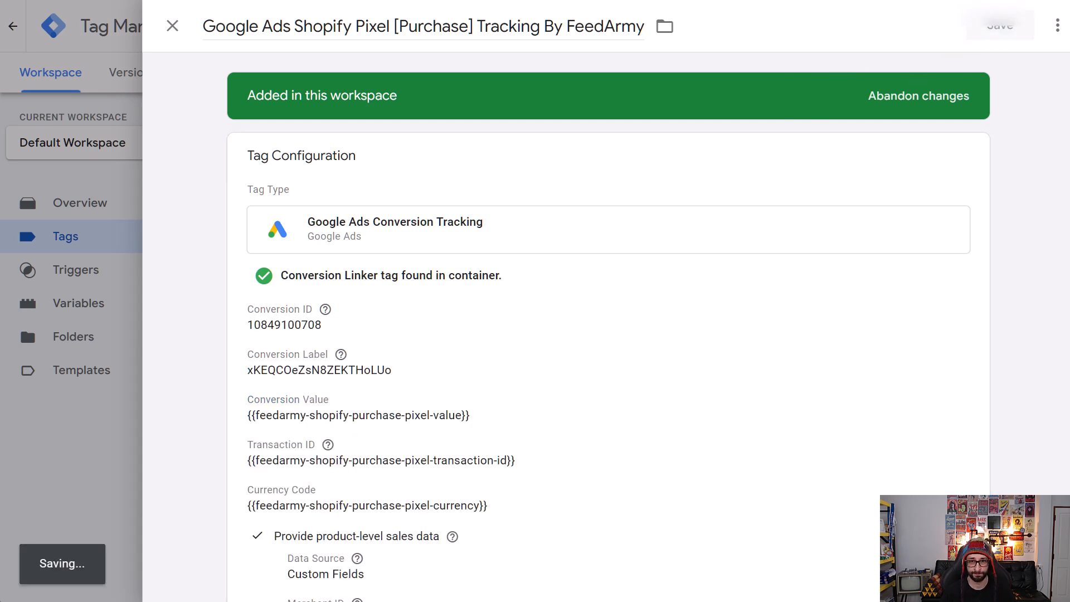
Step: Copy the conversion ID from Google Ads and use it to replace the conversion ID in the Remove From Cart tag
key(ctrl+shift+Tab)
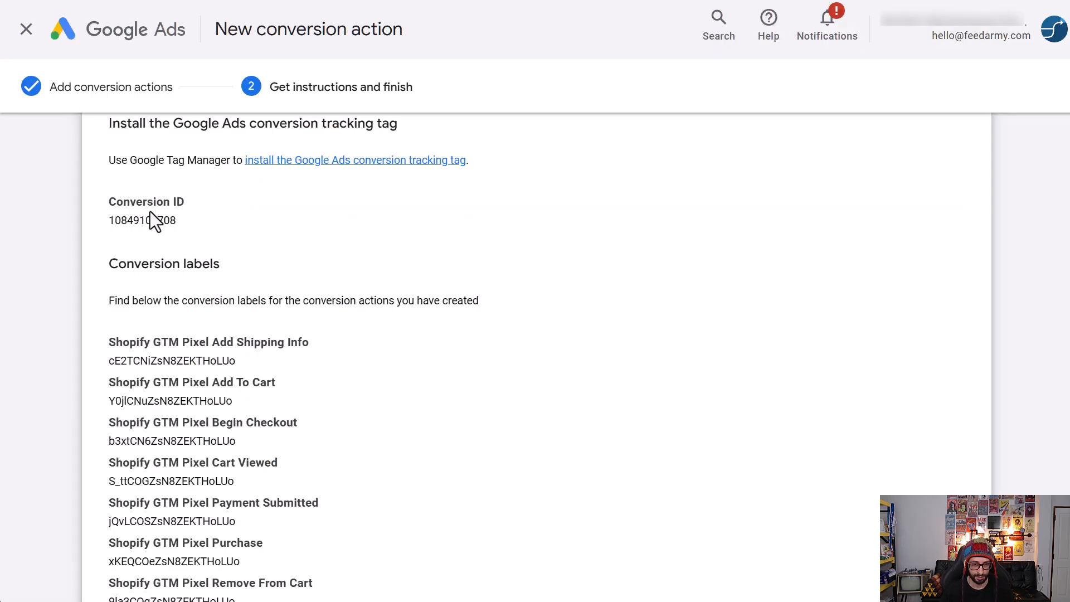
double_click(150, 218)
key(ctrl+Tab)
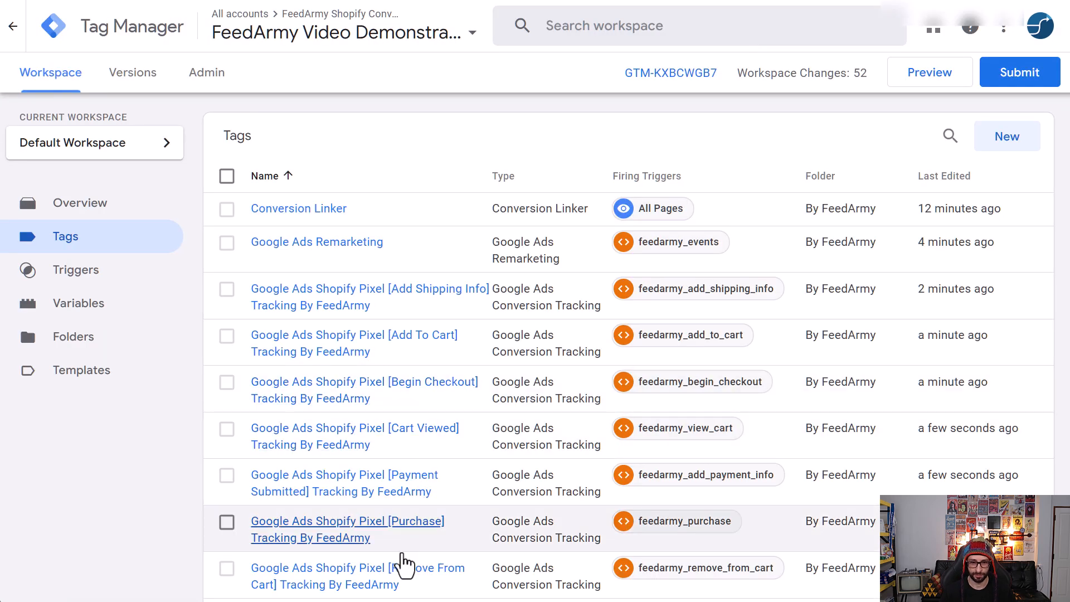
click(401, 571)
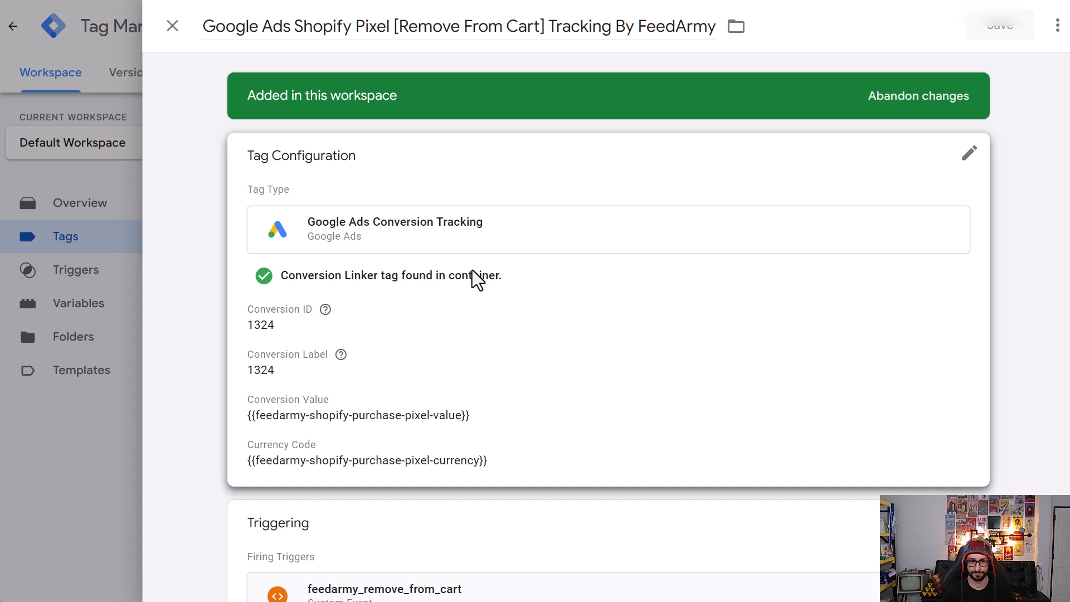
click(473, 279)
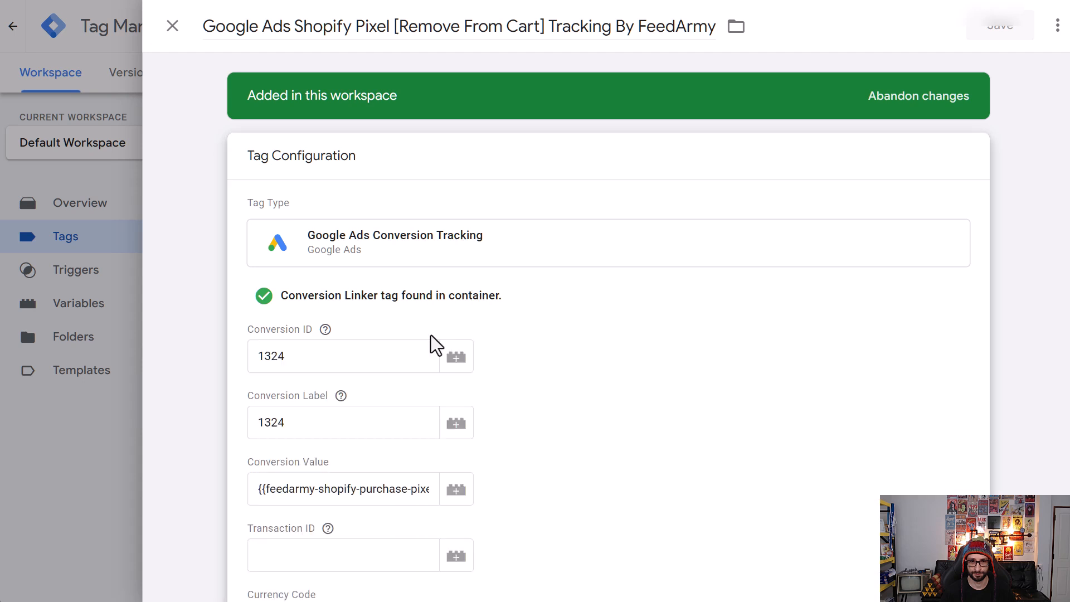
click(363, 353)
key(ctrl+a)
key(ctrl+v)
Step: Copy the Shopify GTM Pixel Remove From Cart label from Google Ads into the Remove From Cart tag's conversion label and save the tag
key(ctrl+Tab)
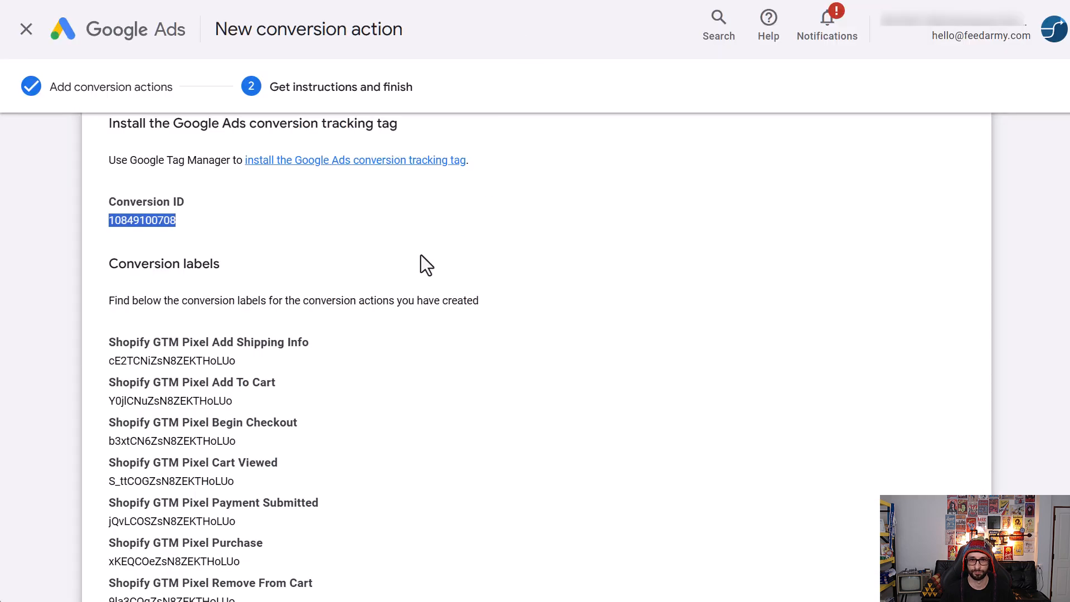
scroll(256, 545, down, 3)
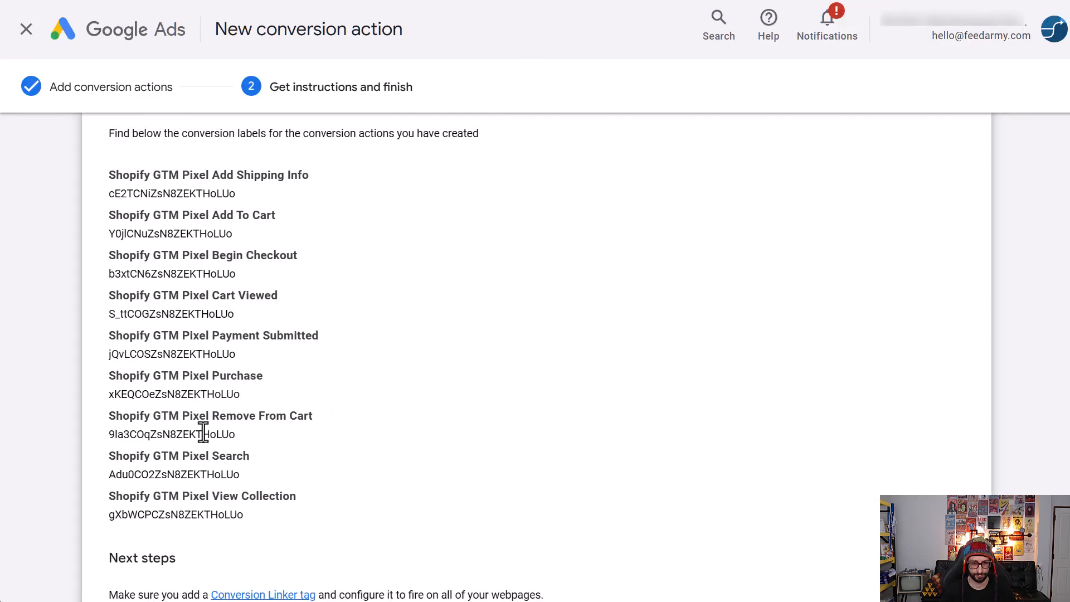
double_click(203, 433)
key(ctrl+c)
key(ctrl+Tab)
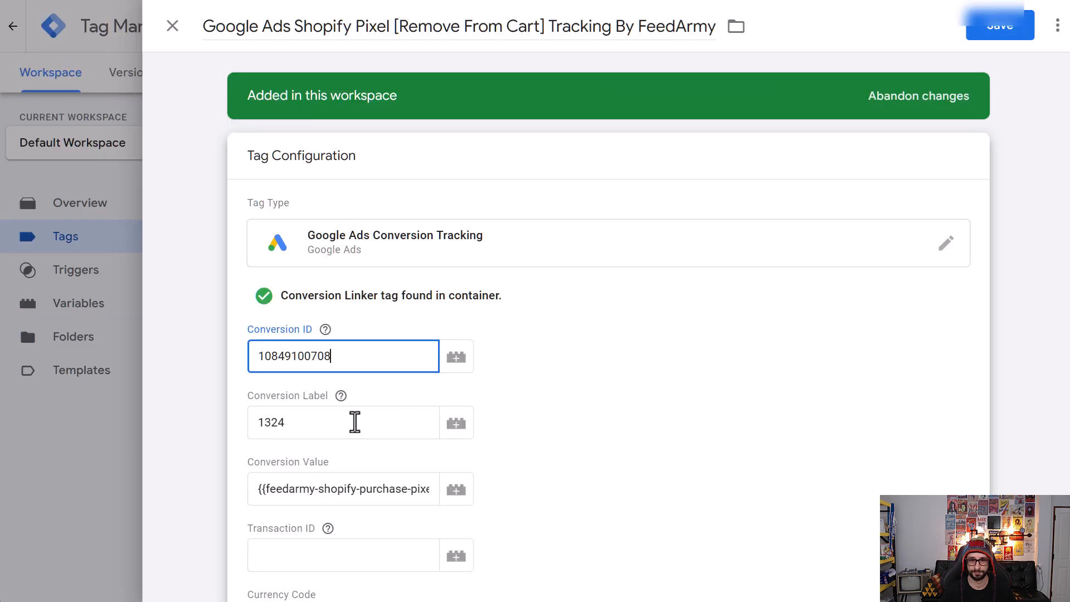
double_click(358, 419)
key(ctrl+v)
click(1000, 31)
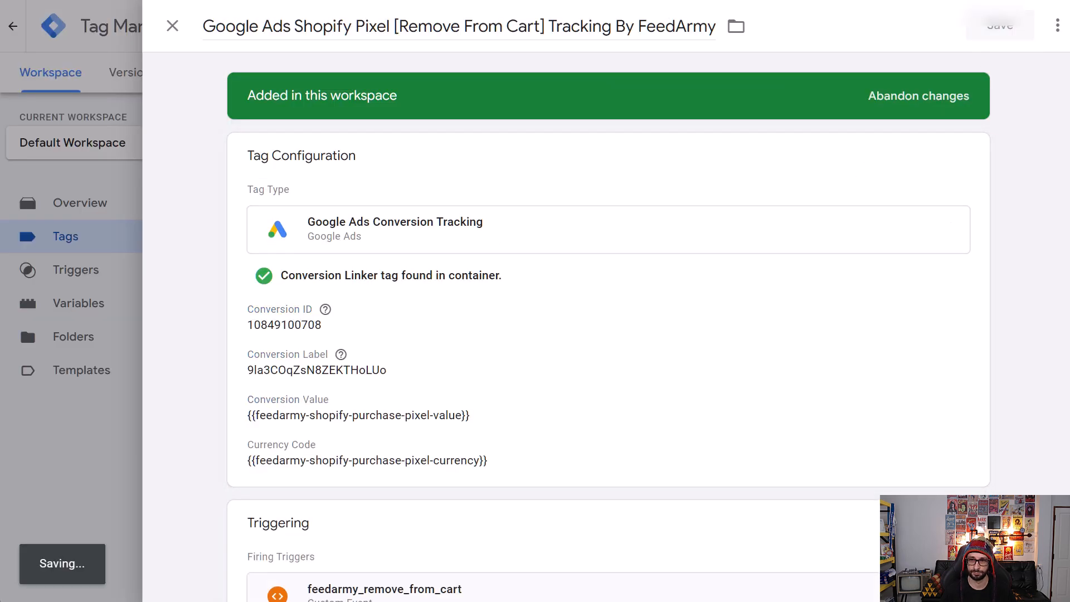
Step: Copy the conversion ID from Google Ads and use it to replace the conversion ID in the Search tag
key(ctrl+shift+Tab)
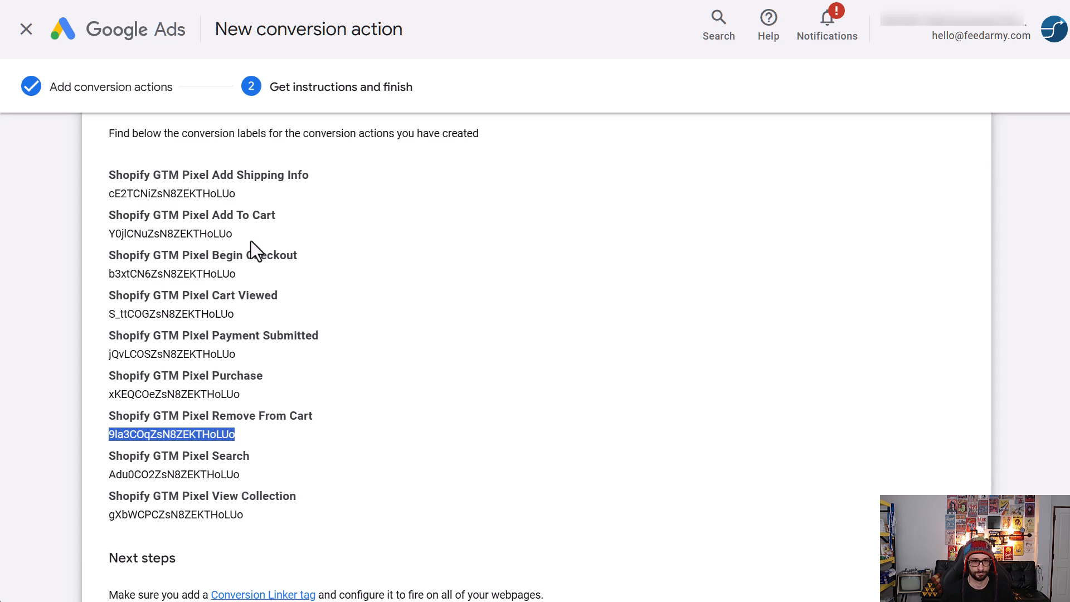
scroll(240, 236, up, 3)
double_click(172, 220)
scroll(496, 305, down, 3)
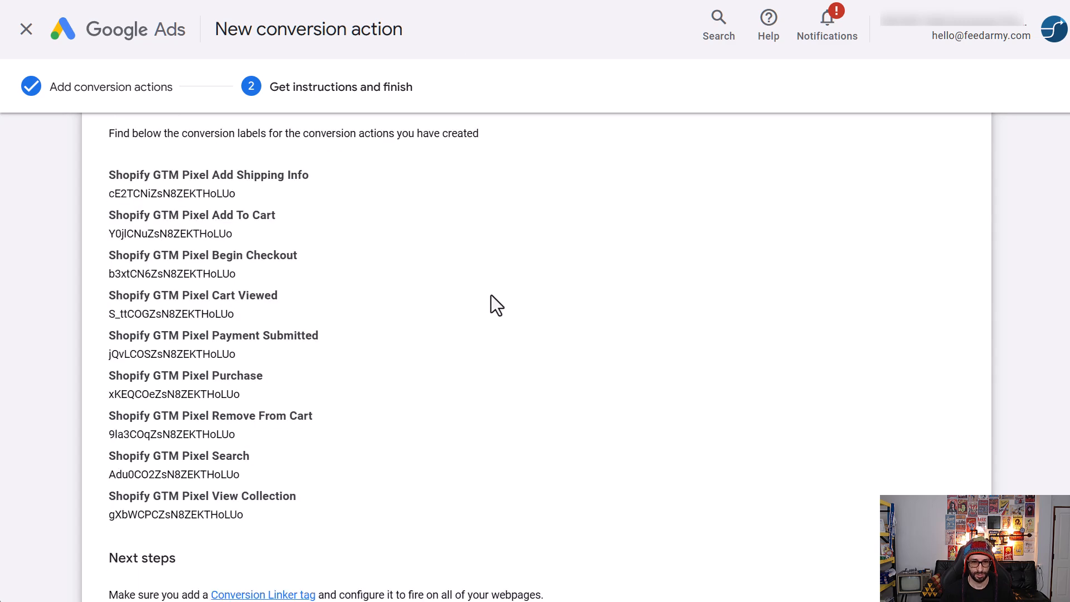
key(ctrl+Tab)
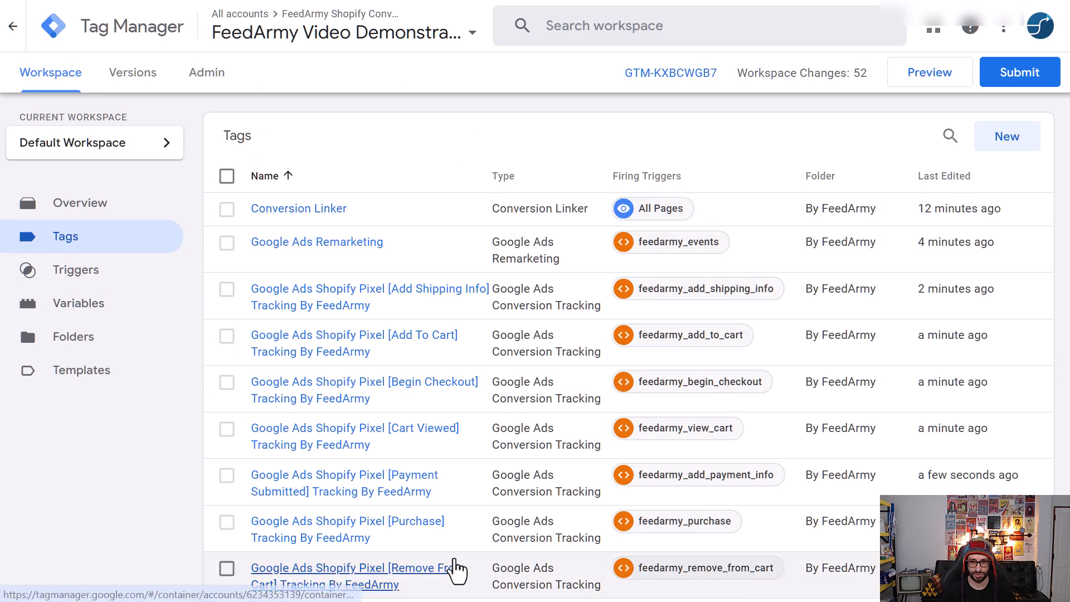
scroll(449, 546, down, 3)
click(413, 458)
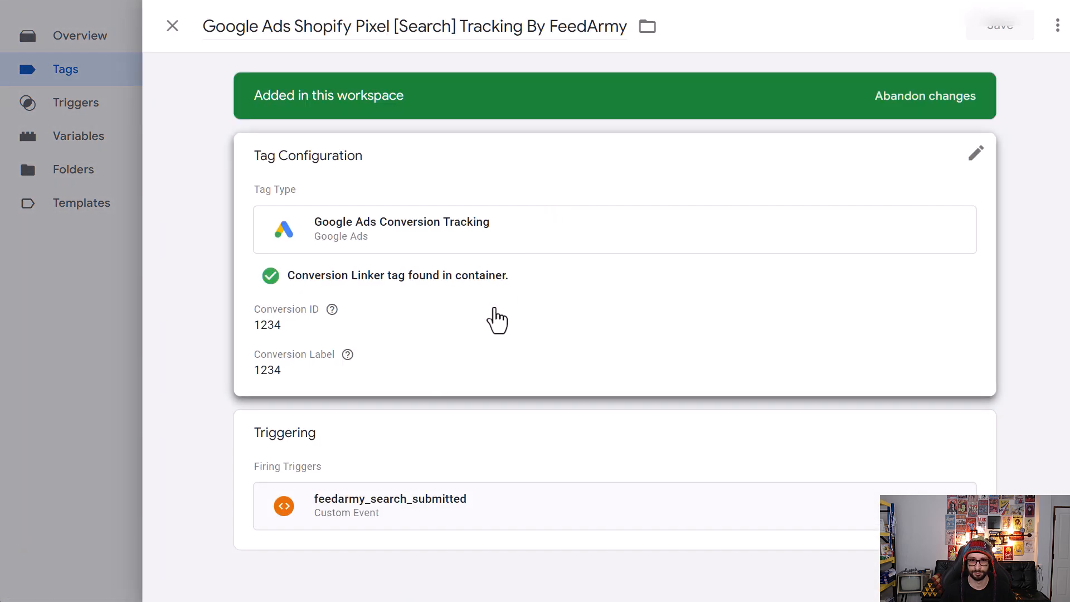
click(494, 308)
click(375, 363)
key(ctrl+a)
key(ctrl+v)
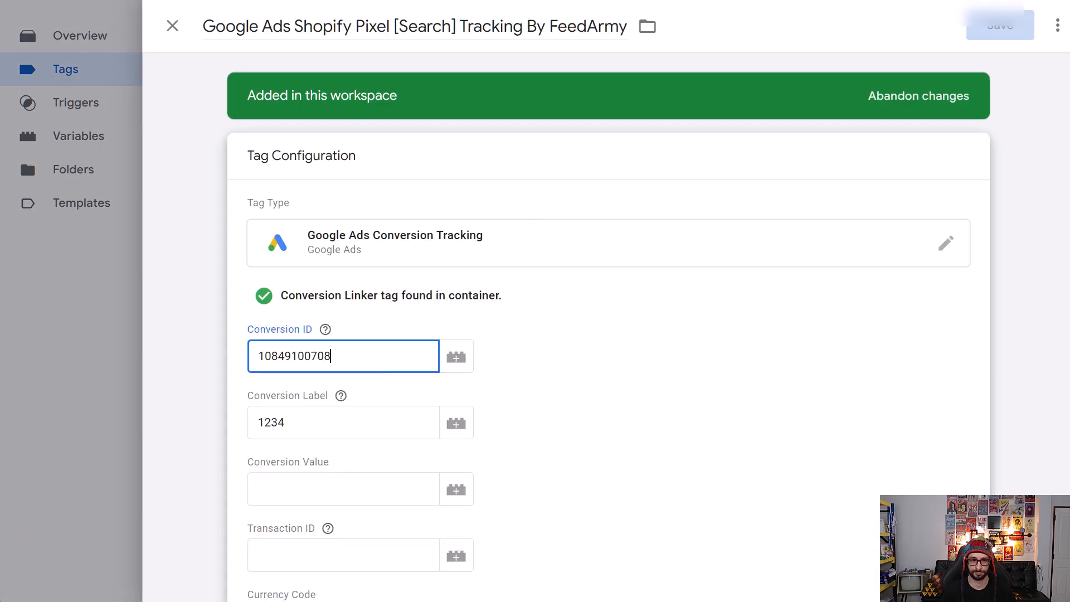
Step: Copy the Shopify GTM Pixel Search label from Google Ads into the Search tag's conversion label and save the tag
key(ctrl+shift+Tab)
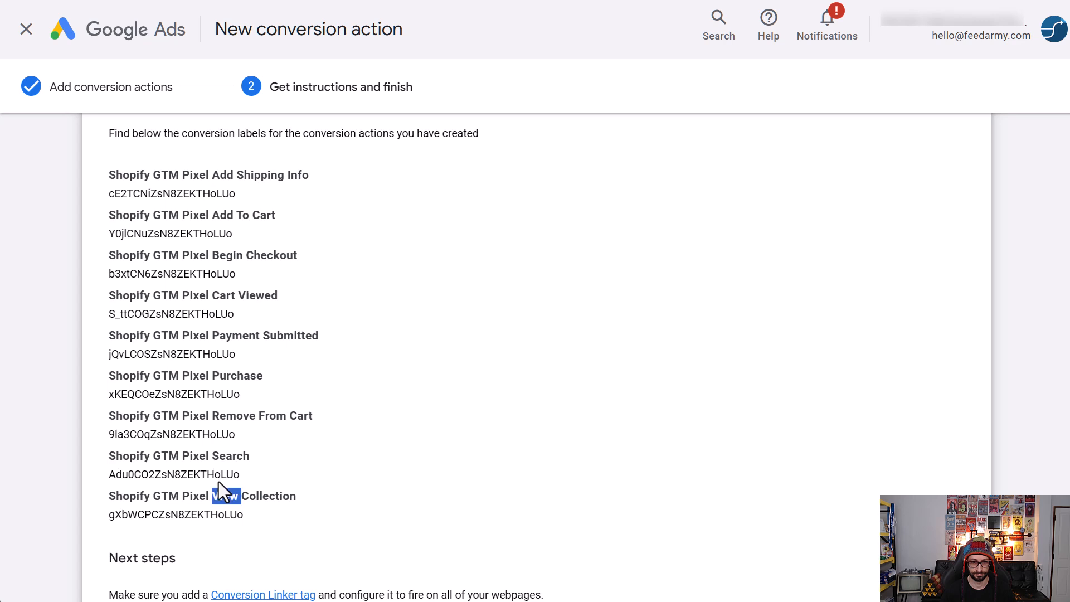
double_click(218, 478)
key(ctrl+Tab)
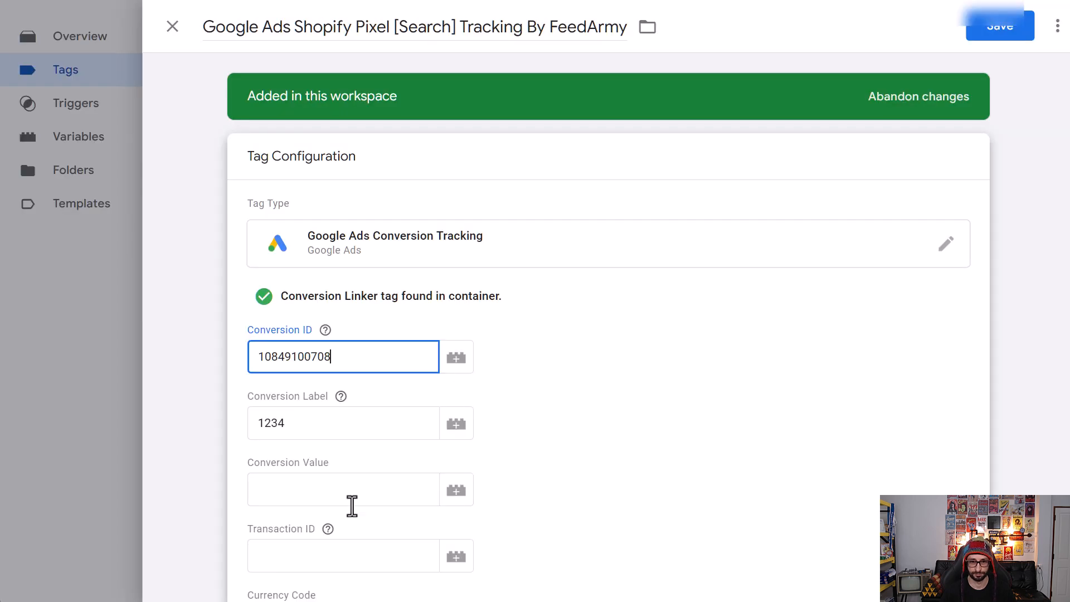
click(338, 438)
key(ctrl+a)
key(ctrl+v)
click(996, 27)
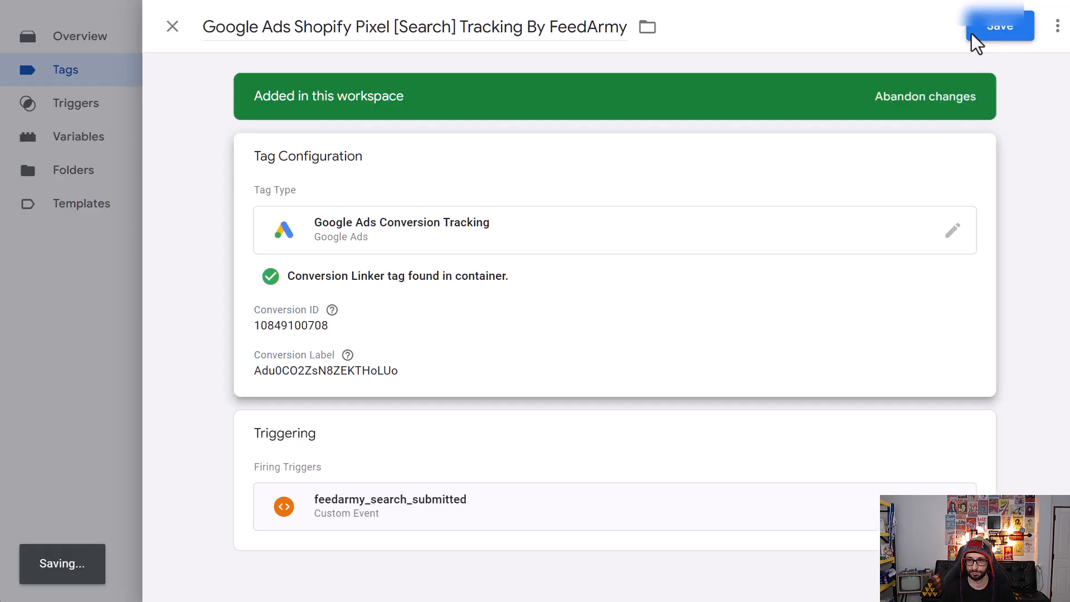
Step: Copy the conversion ID from Google Ads and use it to replace the conversion ID in the View Collection tag
key(ctrl+Tab)
scroll(192, 216, up, 3)
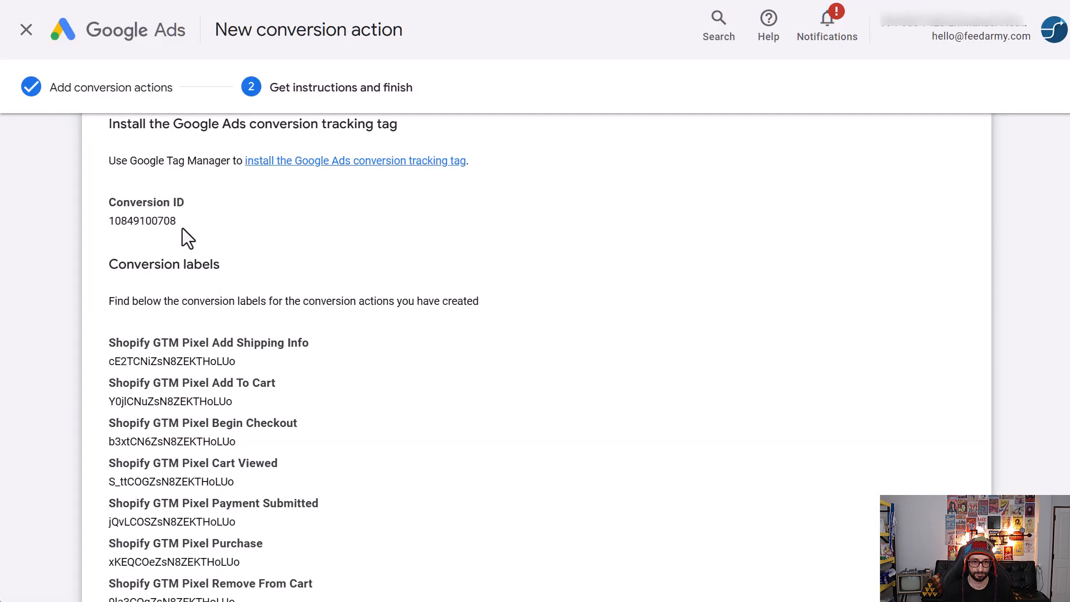
double_click(163, 221)
key(ctrl+c)
key(ctrl+Tab)
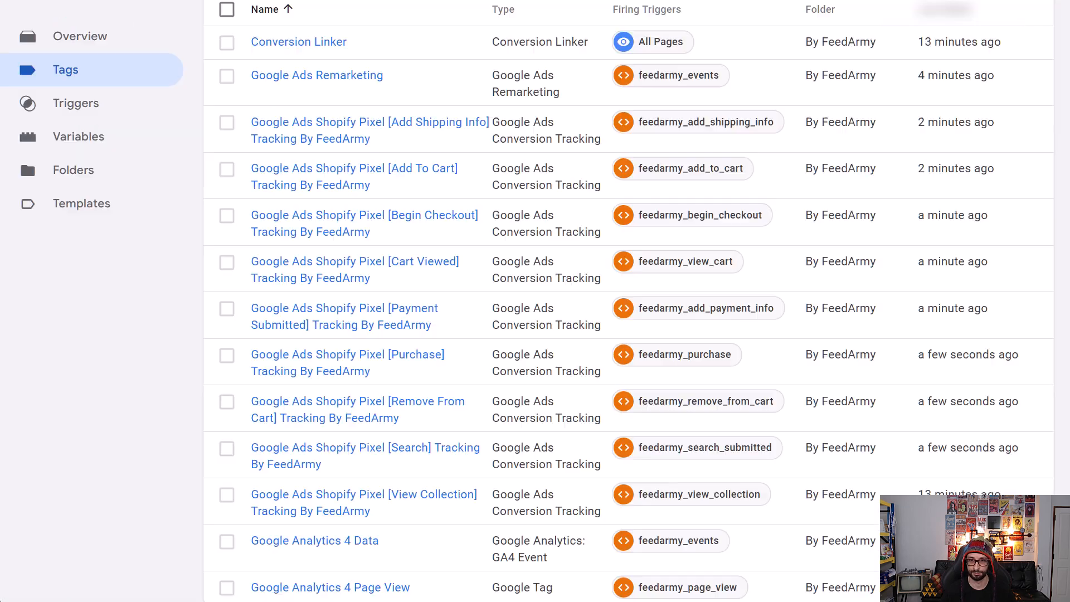
click(354, 508)
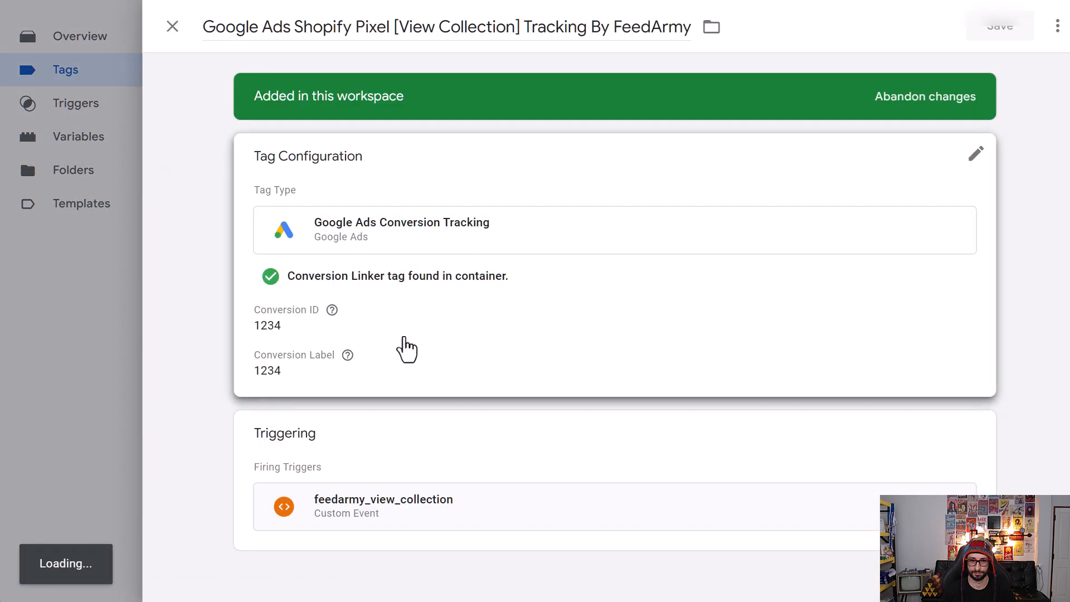
click(406, 349)
double_click(329, 365)
key(ctrl+v)
Step: Copy the Shopify GTM Pixel View Collection label from Google Ads into the View Collection tag's conversion label and save the tag
key(ctrl+Tab)
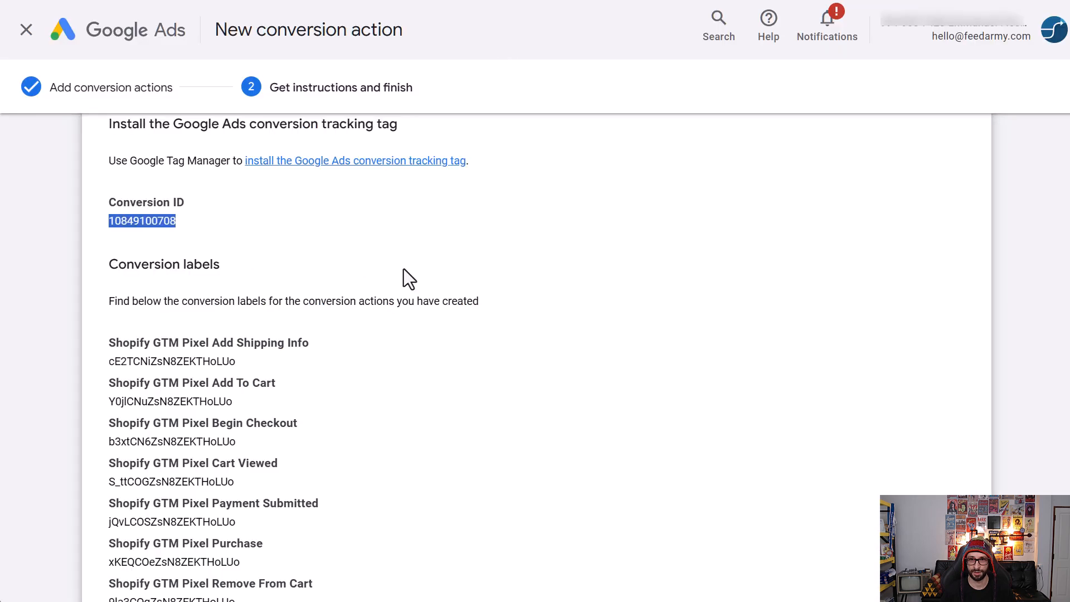
scroll(406, 279, down, 5)
double_click(220, 432)
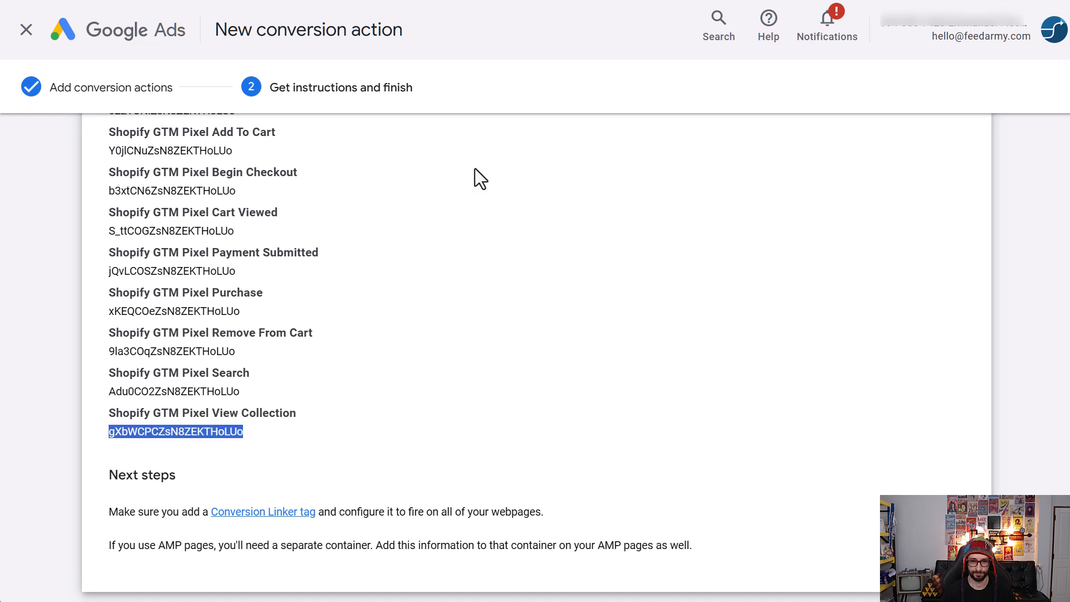
key(ctrl+c)
key(ctrl+Tab)
double_click(351, 415)
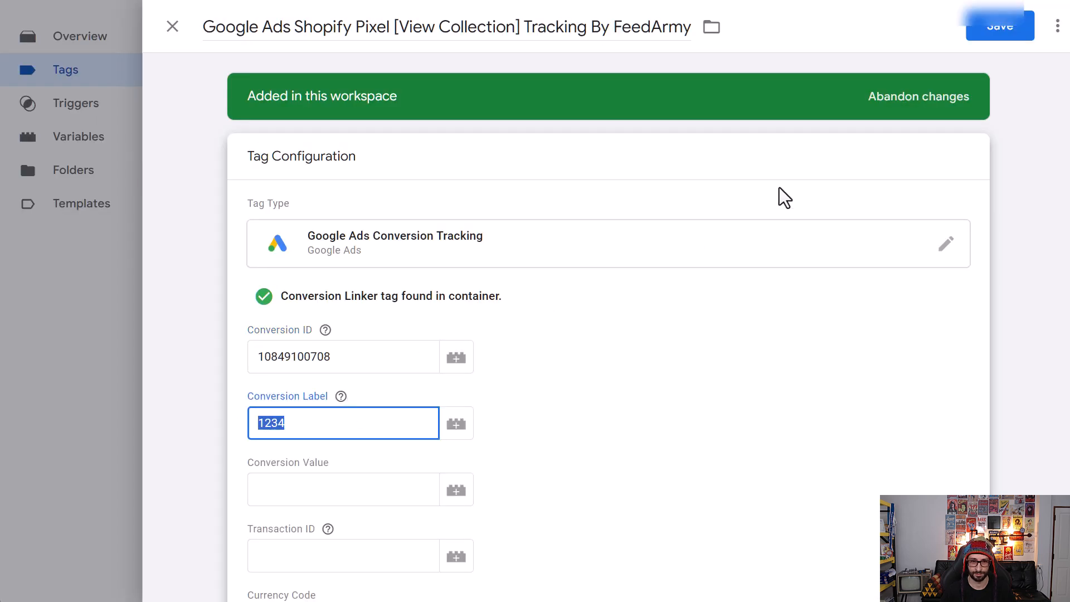
key(ctrl+v)
click(1000, 26)
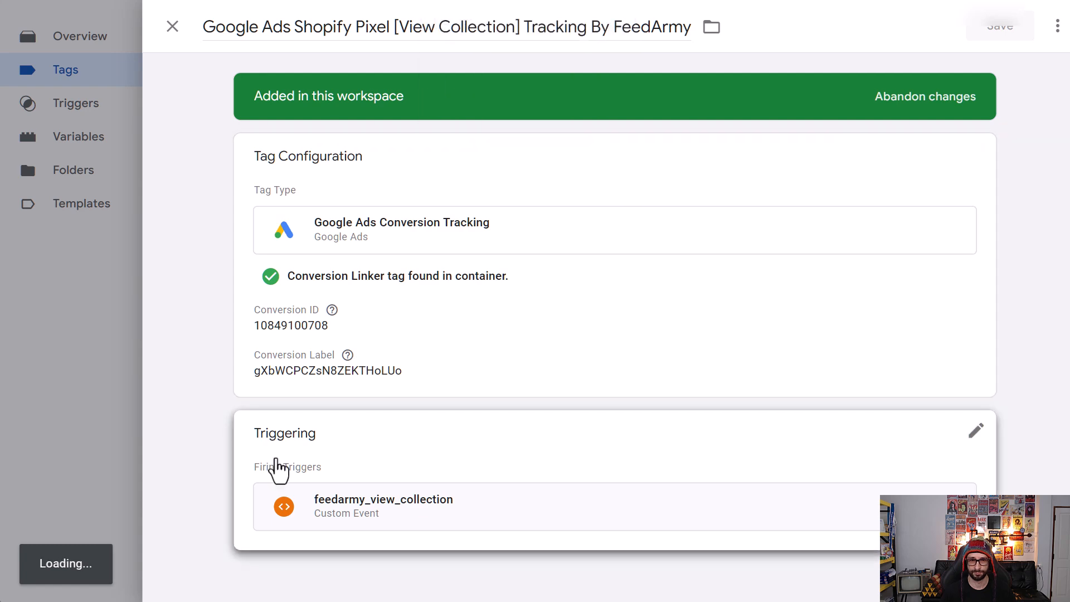
Step: Submit the workspace changes with the version name "added tracking feedarmy" and publish them to the Live environment
scroll(745, 305, up, 3)
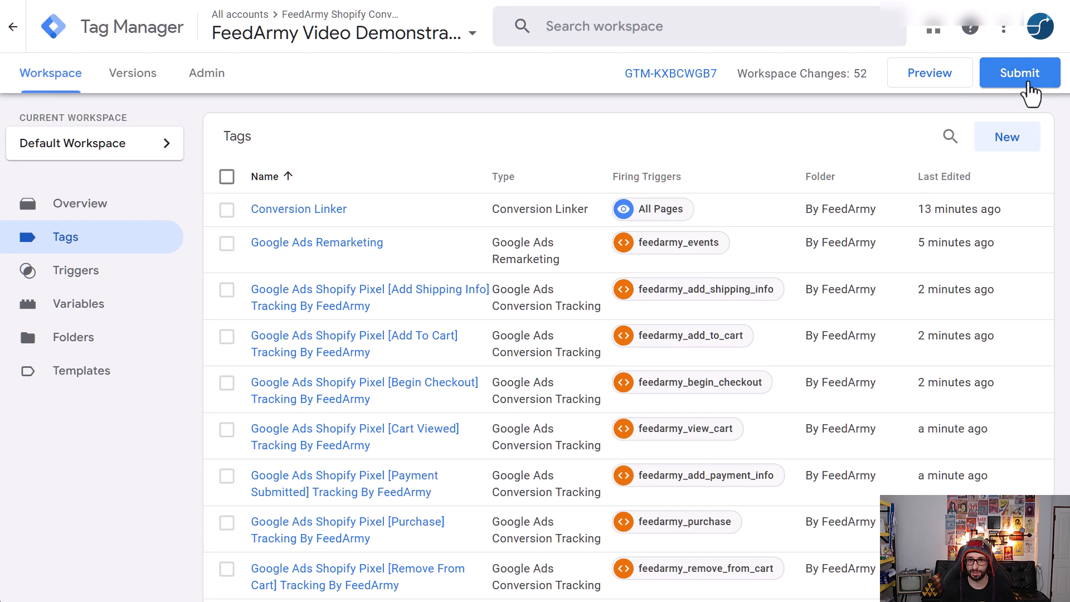
click(1027, 81)
click(297, 216)
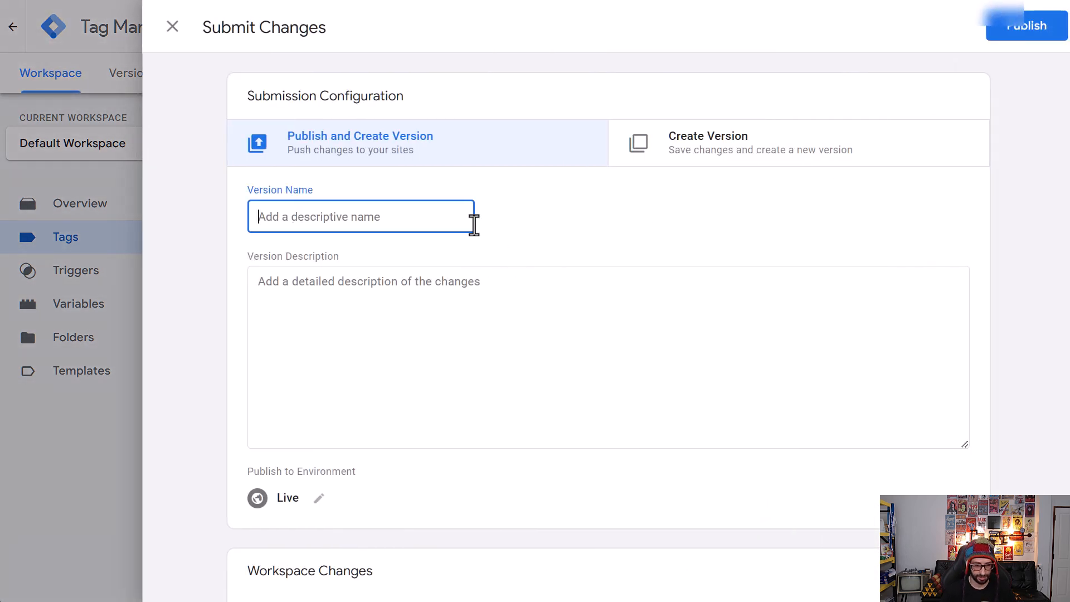
text(added tracking feedarm)
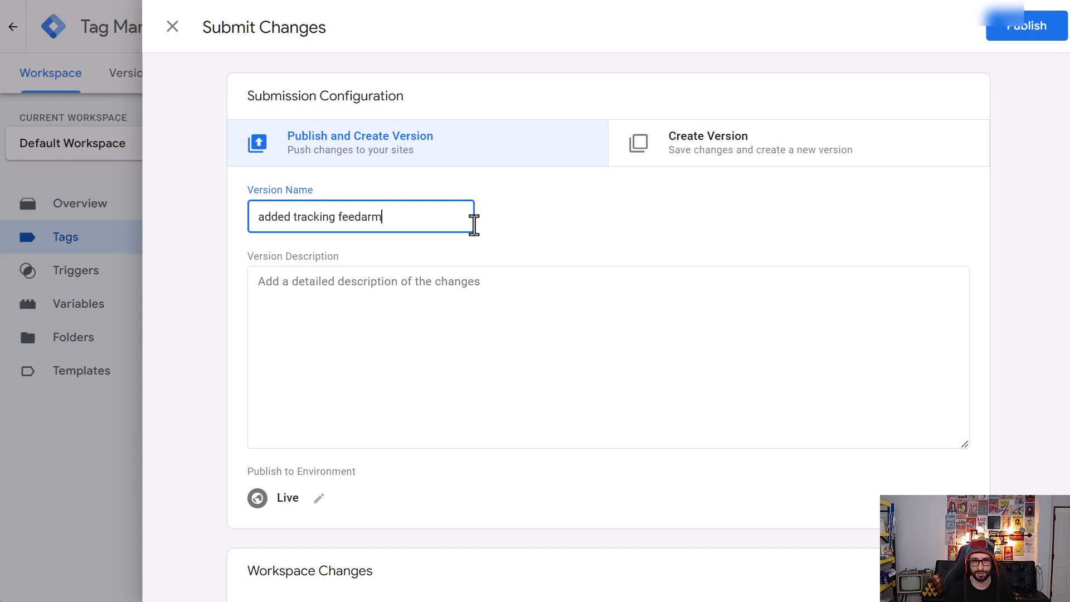
text(y)
click(1028, 30)
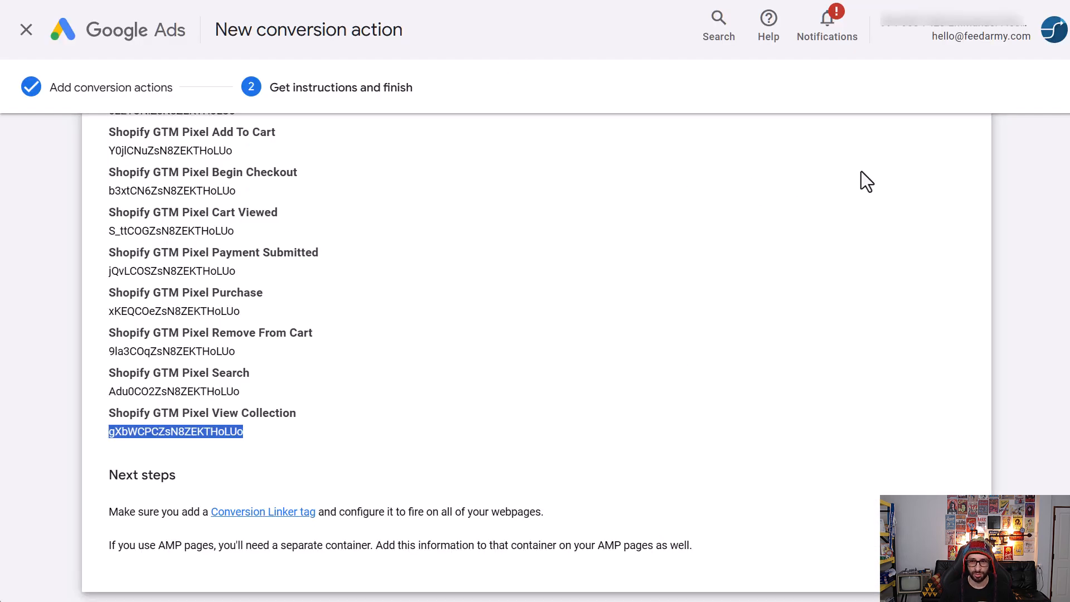
Step: Finish the new conversion action setup in Google Ads and open the enhanced conversions setting of Shopify GTM Pixel Purchase
scroll(891, 334, down, 2)
click(94, 557)
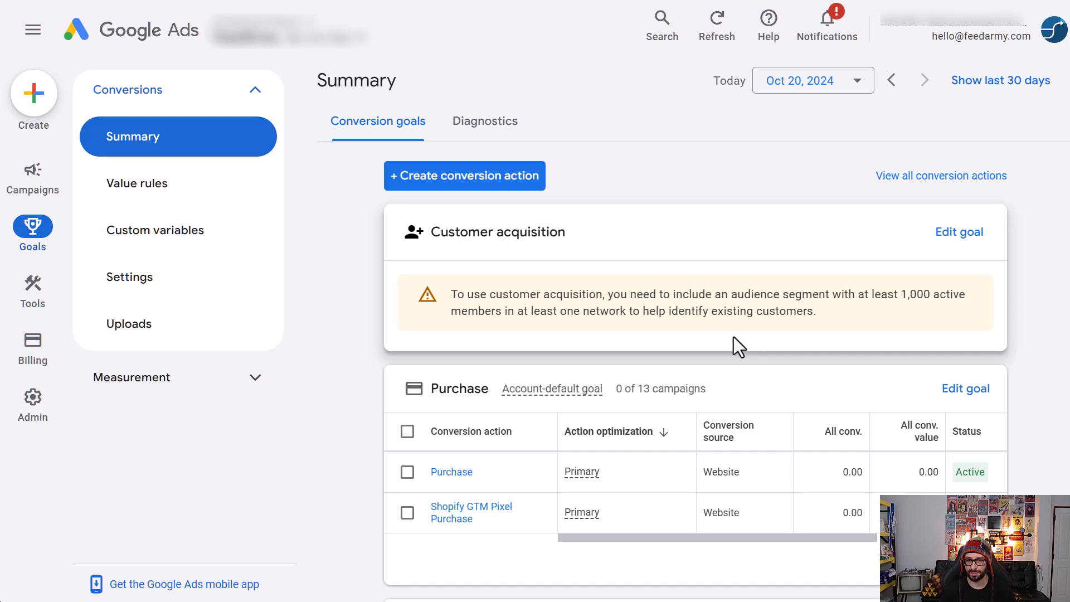
click(463, 521)
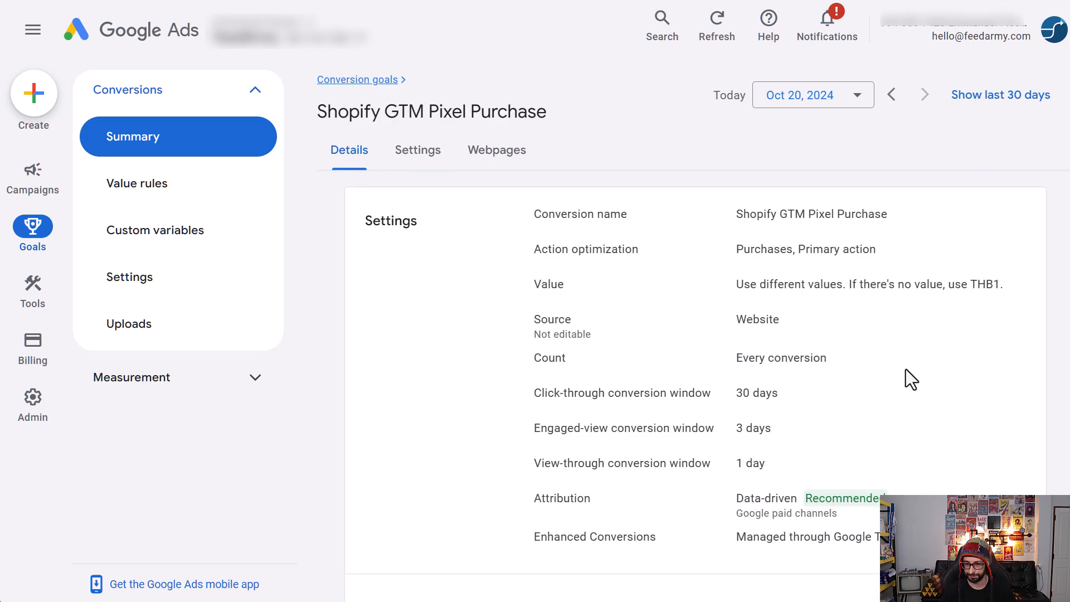
click(415, 149)
scroll(562, 280, down, 2)
scroll(562, 281, up, 2)
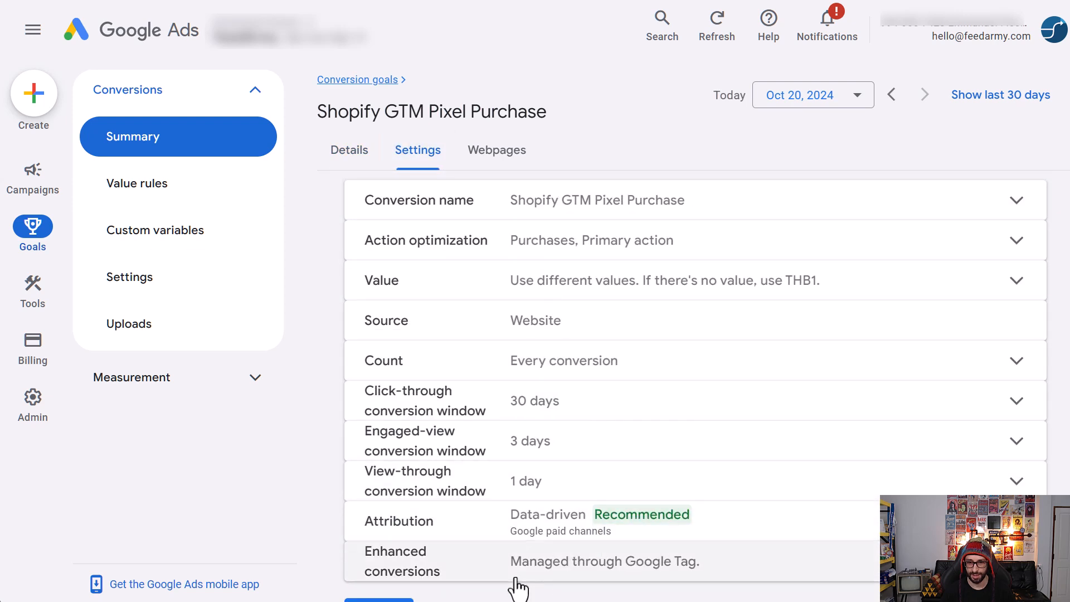
click(508, 571)
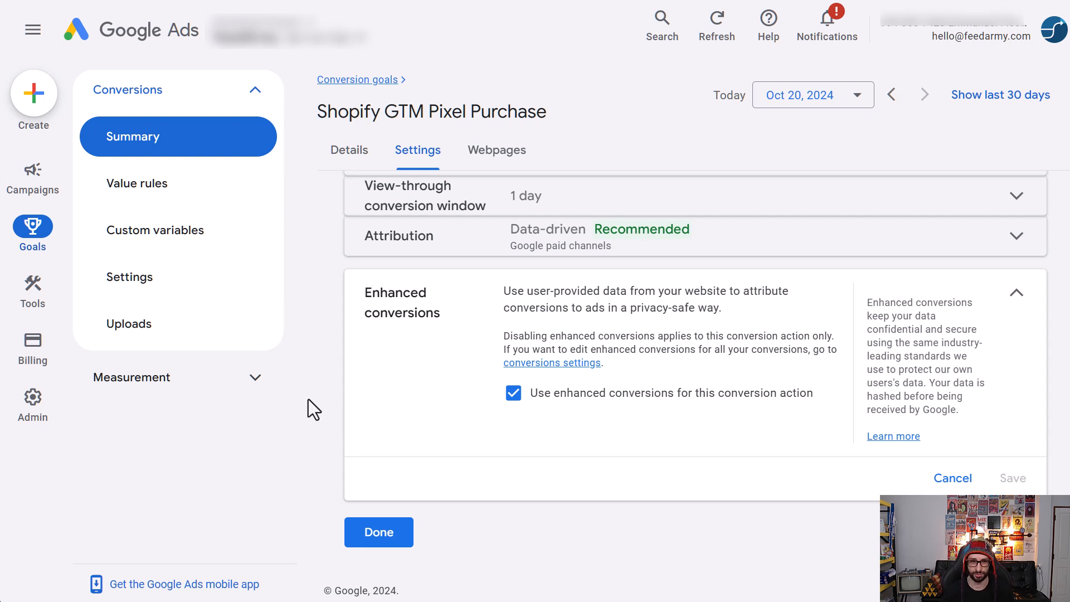
Step: Set the account-level enhanced conversions method to Google Tag Manager in the conversion settings and save it
click(129, 301)
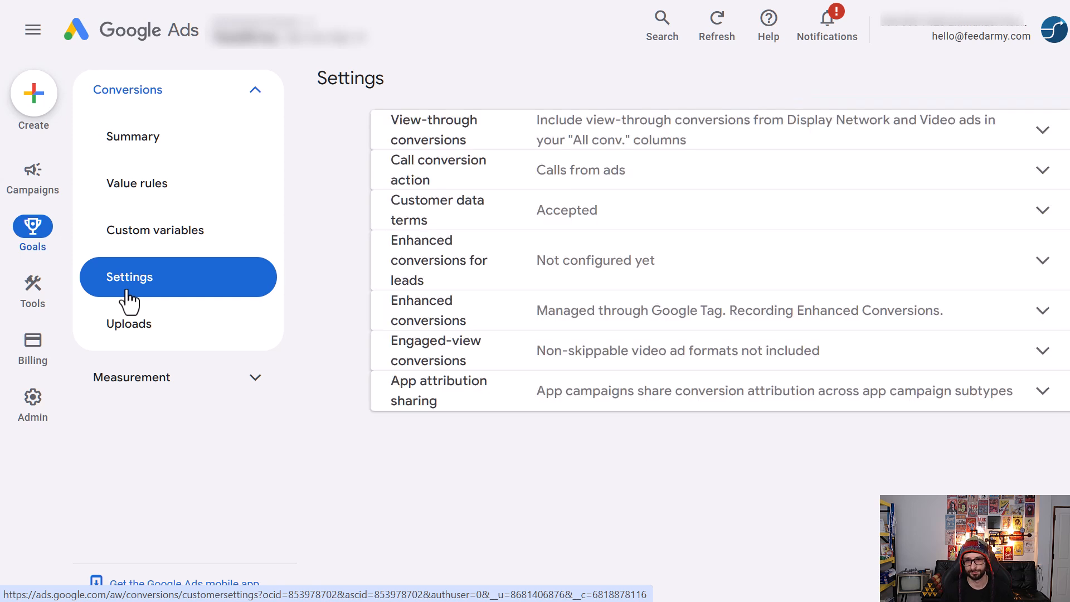
click(620, 334)
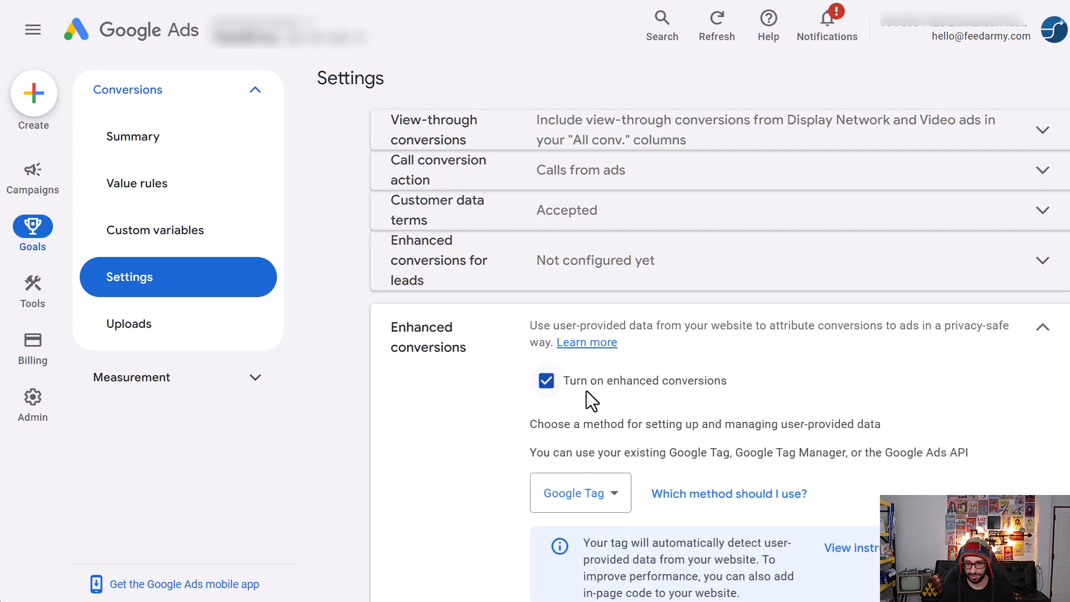
scroll(754, 468, down, 1)
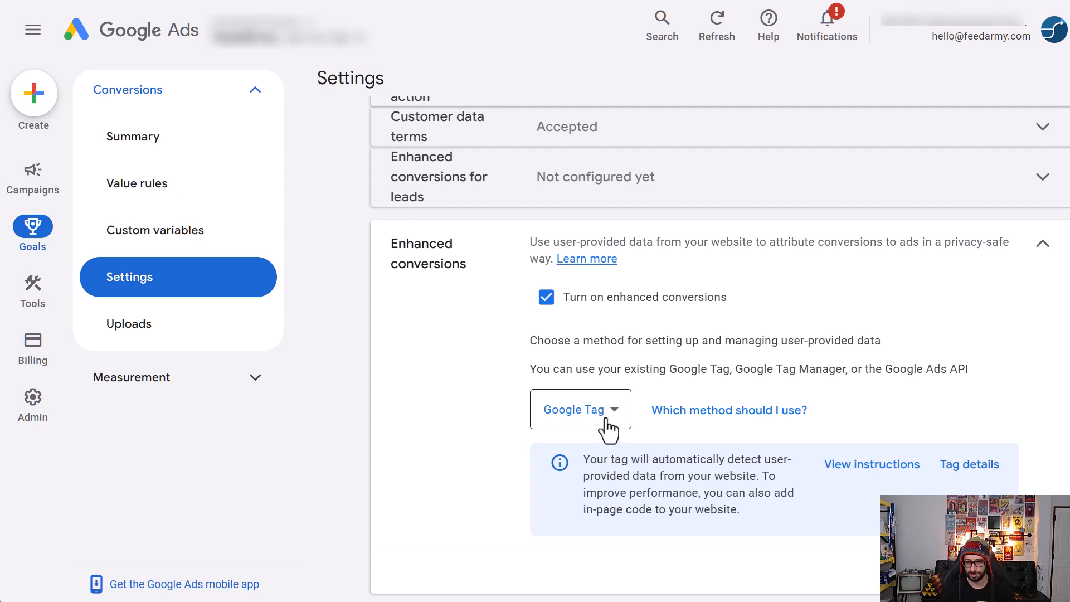
click(623, 408)
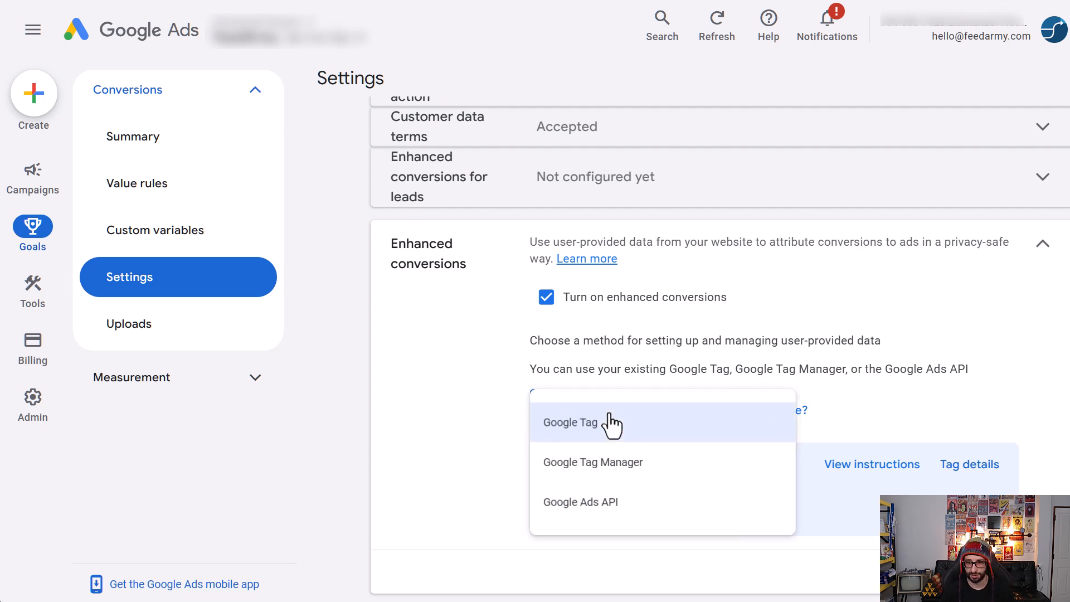
click(619, 468)
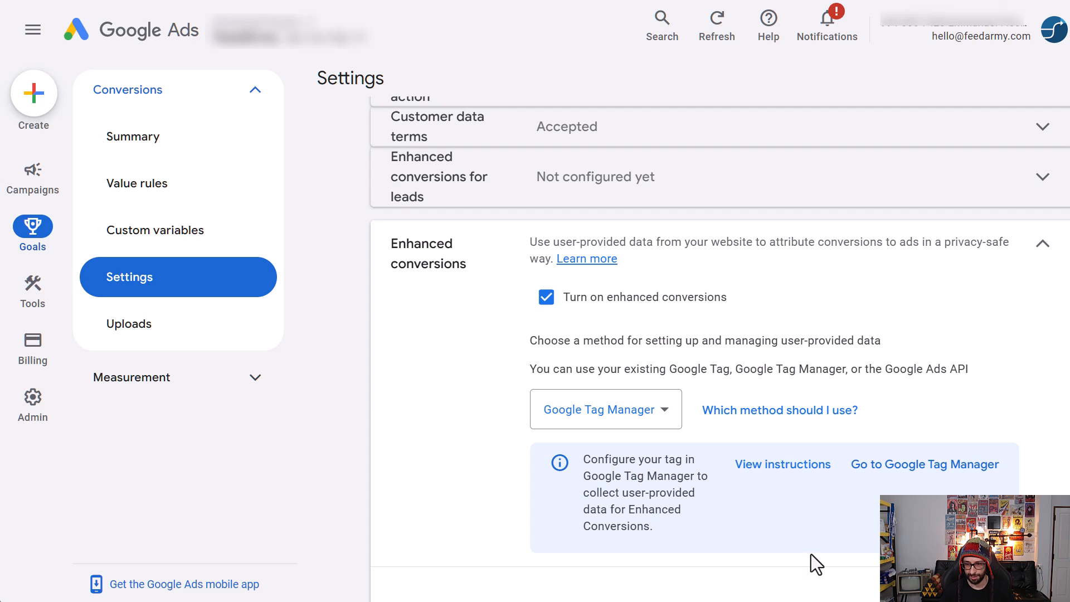
scroll(815, 563, down, 1)
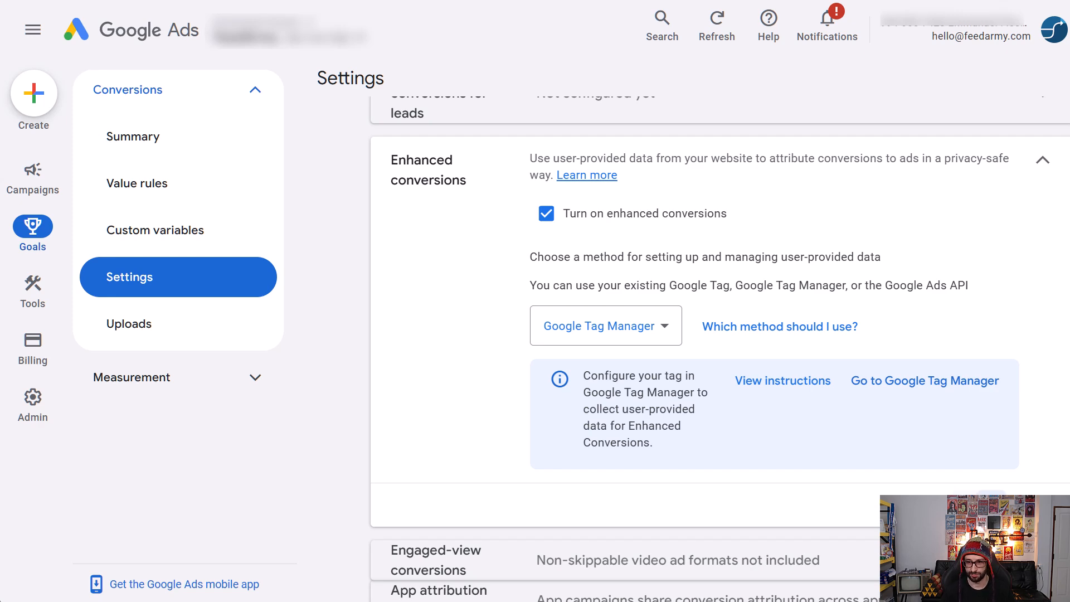
click(991, 505)
Step: Review the status of the Purchase and Add to cart conversion actions in the conversions summary
click(131, 163)
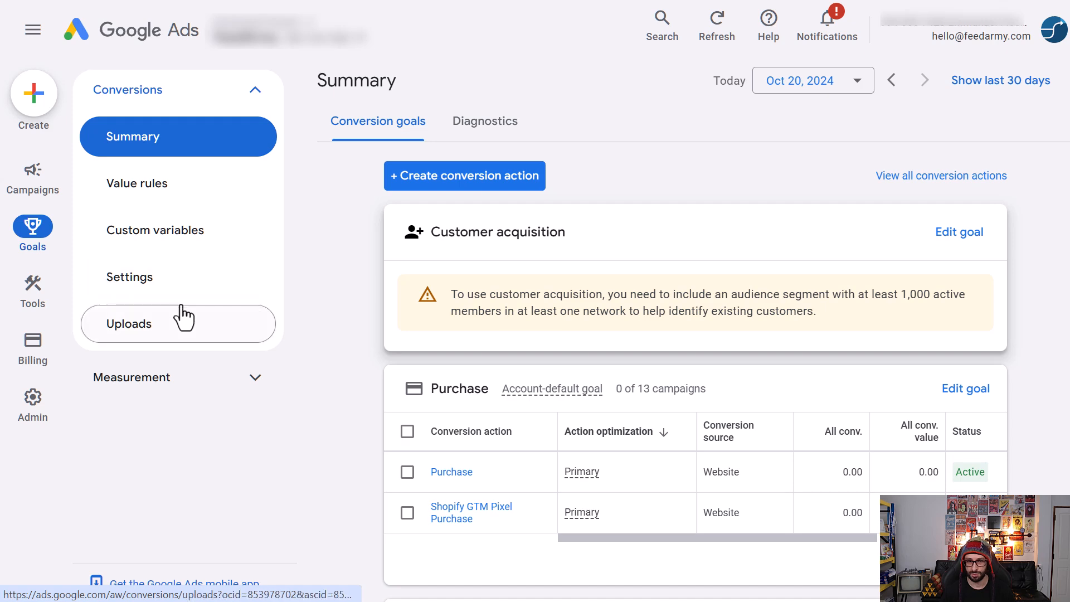
scroll(601, 474, down, 5)
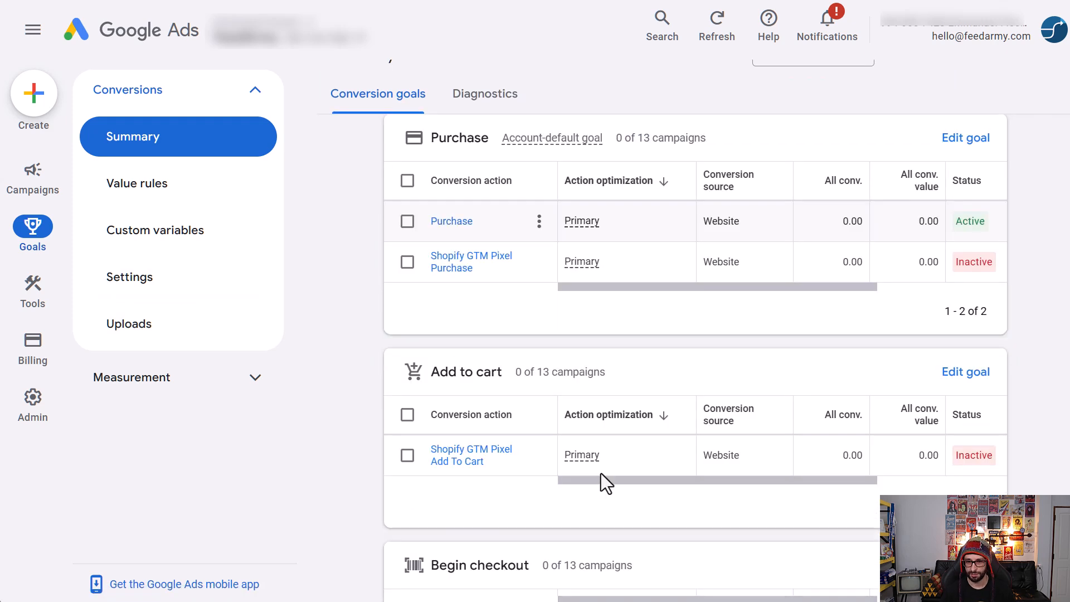
mouse_move(984, 469)
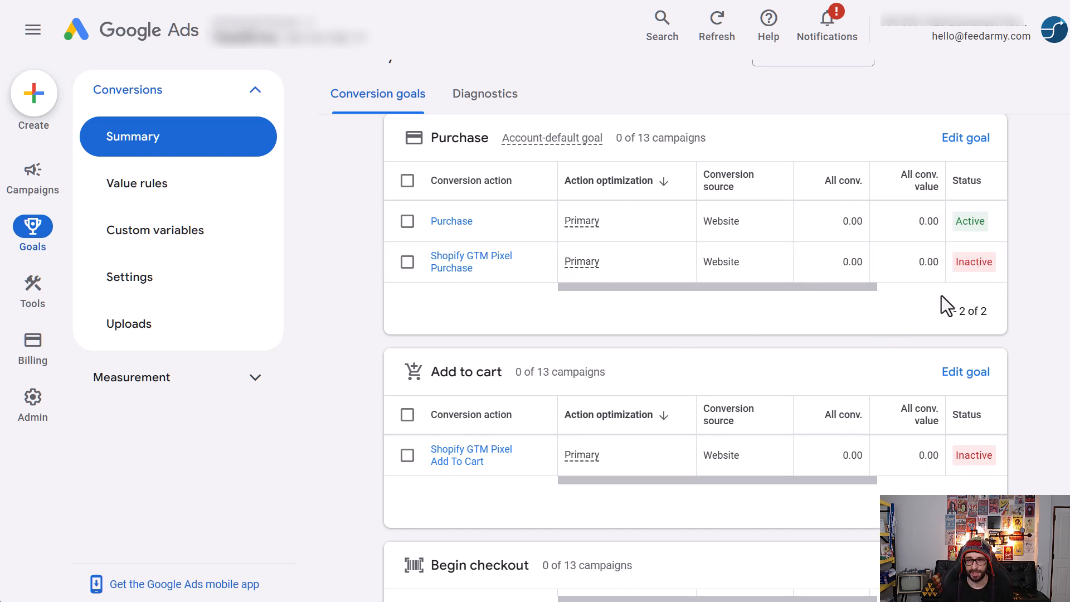
mouse_move(976, 231)
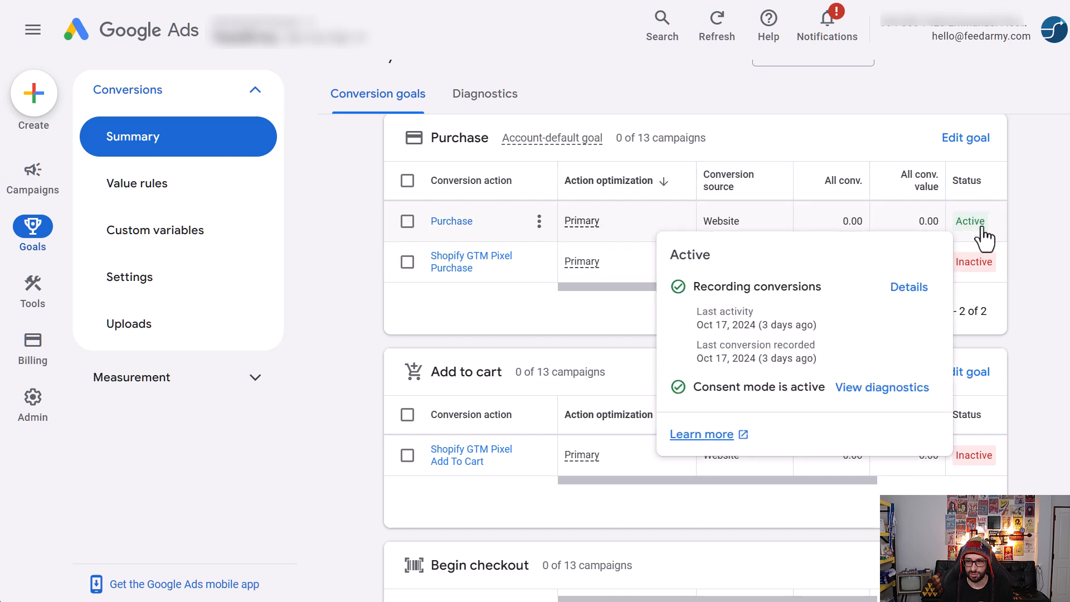
mouse_move(976, 283)
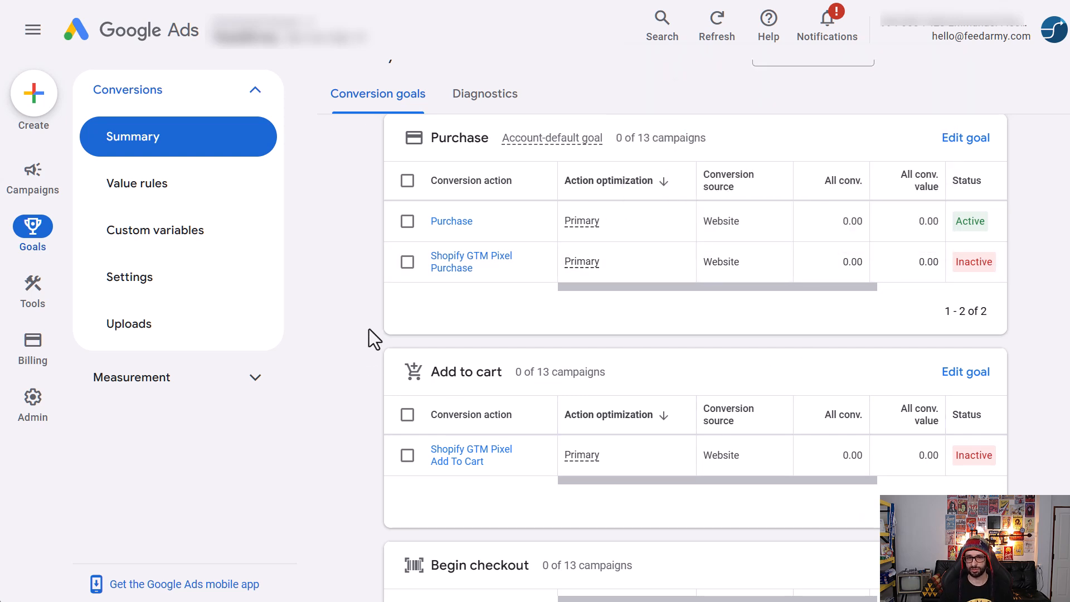
Step: Open the Google Ads tag details from the data sources in Audience manager and review its hits and parameters
mouse_move(41, 346)
mouse_move(33, 301)
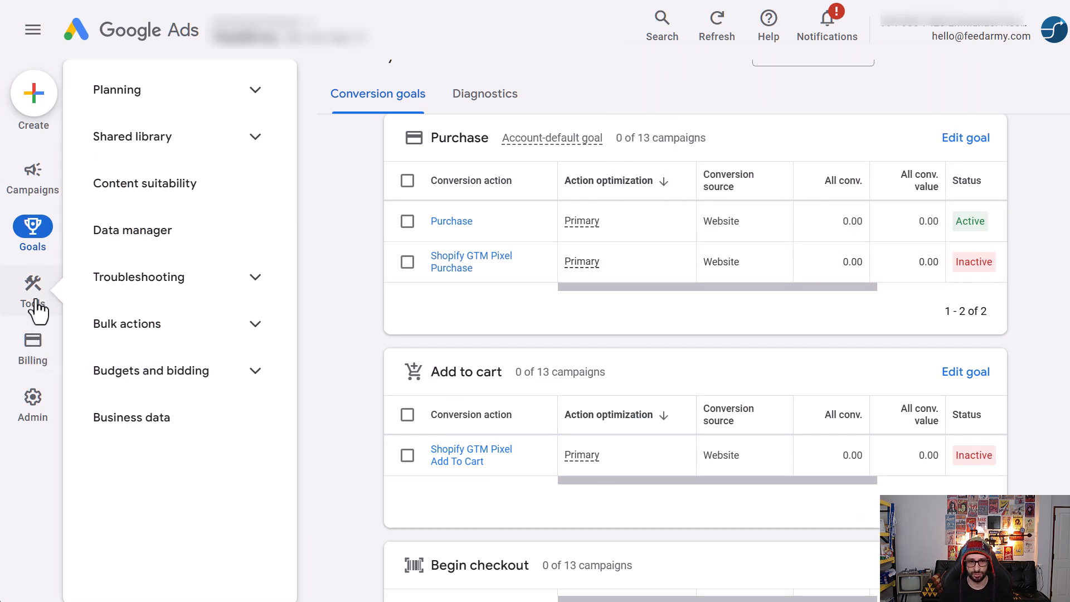
click(179, 142)
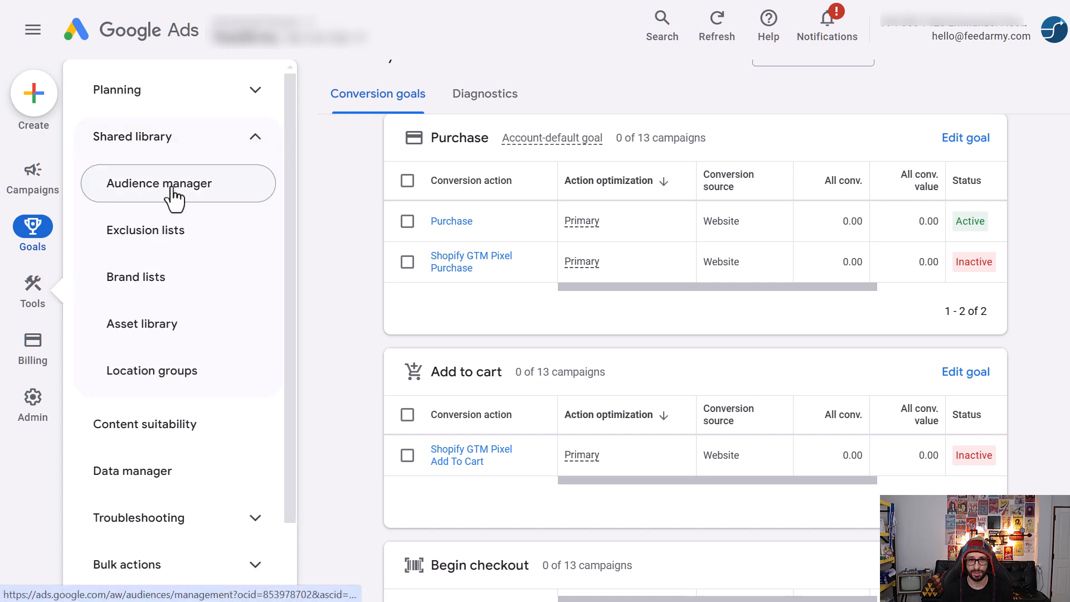
click(173, 192)
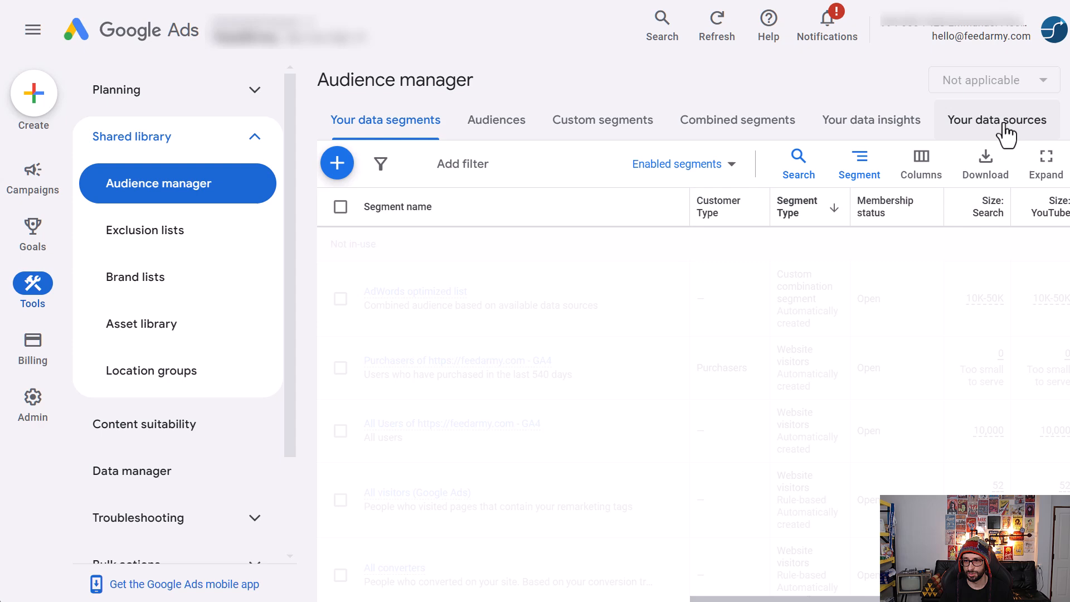
click(1006, 135)
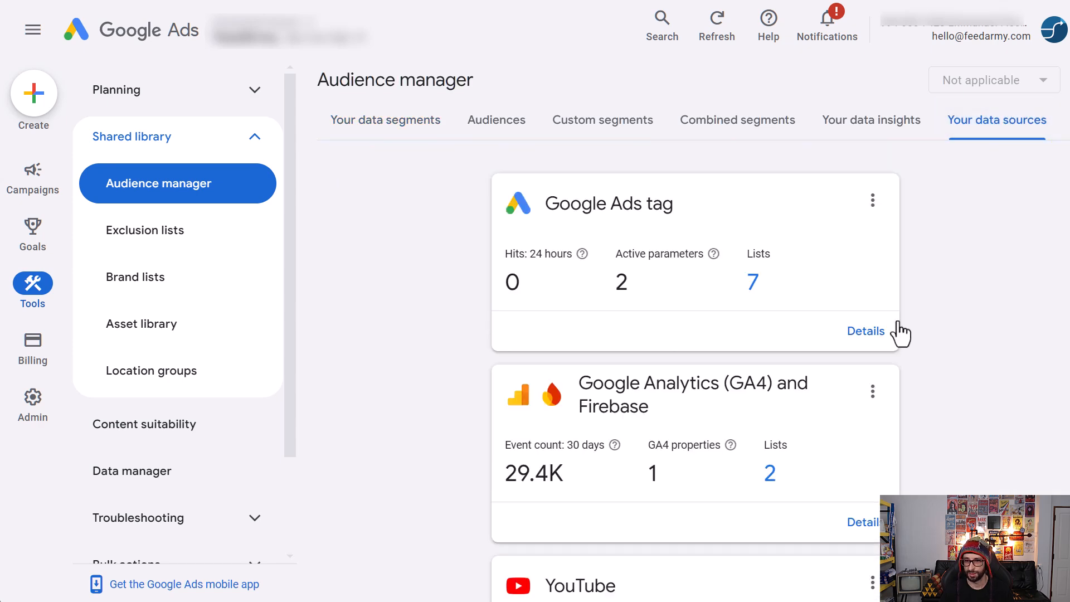
click(883, 332)
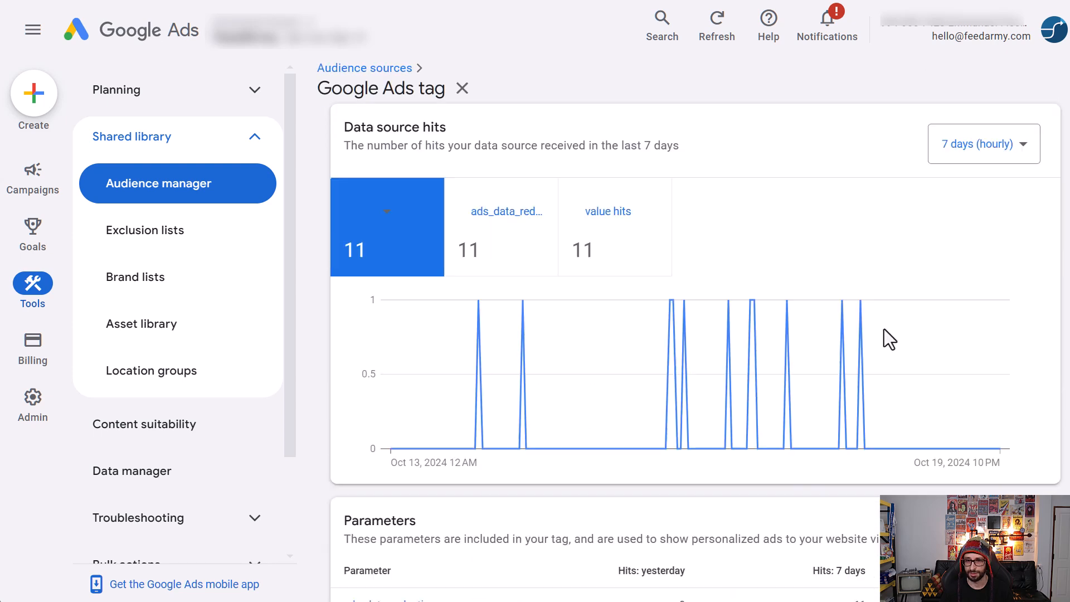
scroll(883, 330, down, 3)
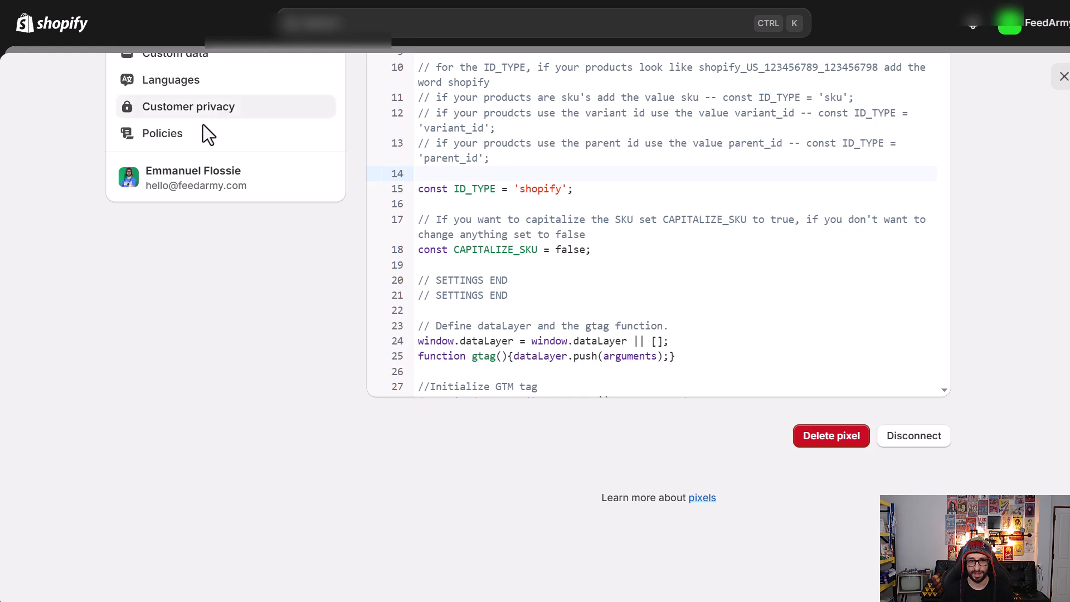
Step: Switch to Shopify, leave the custom pixel settings and open Checkout and new customer accounts in the current theme's editor
scroll(938, 380, up, 6)
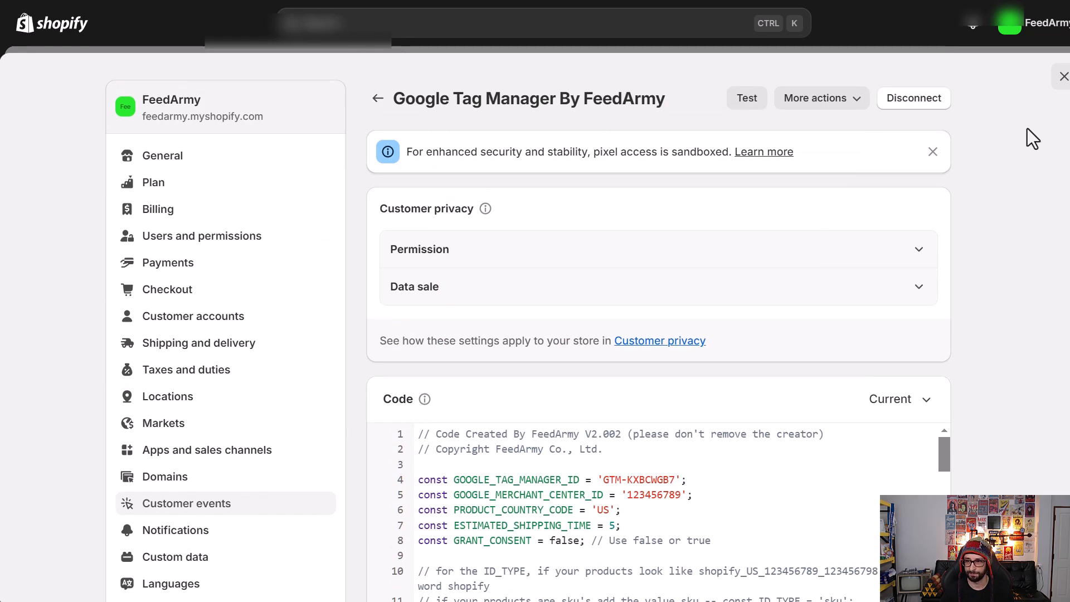
click(1063, 77)
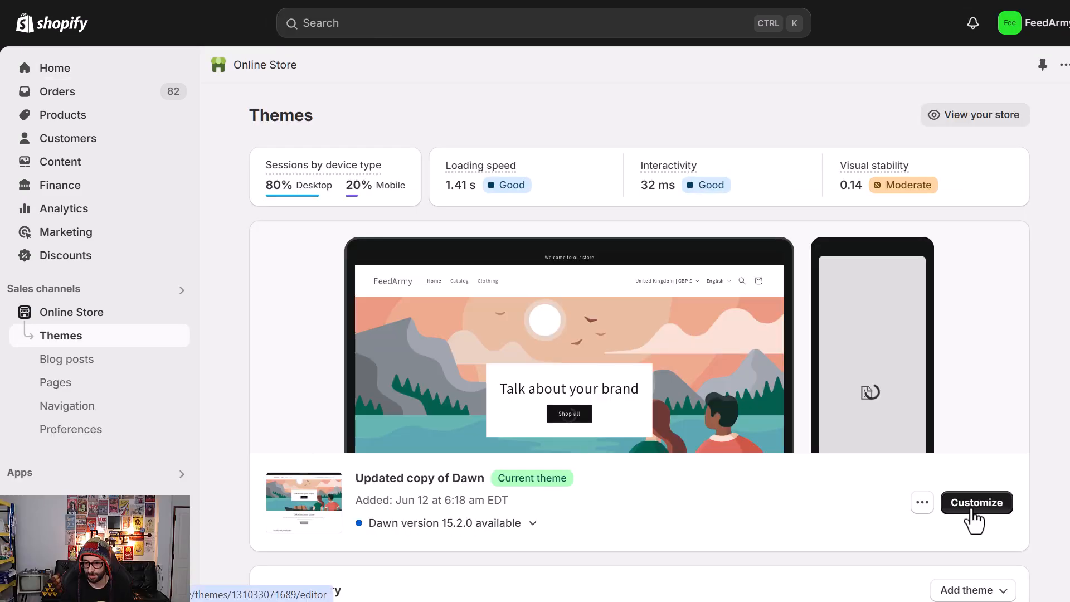
click(974, 504)
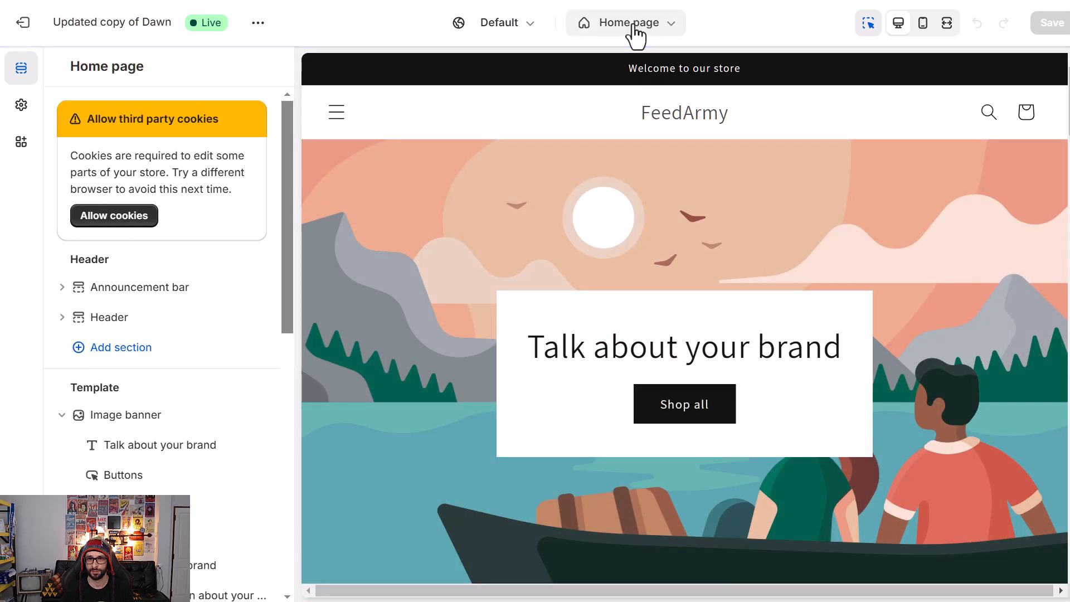
click(659, 22)
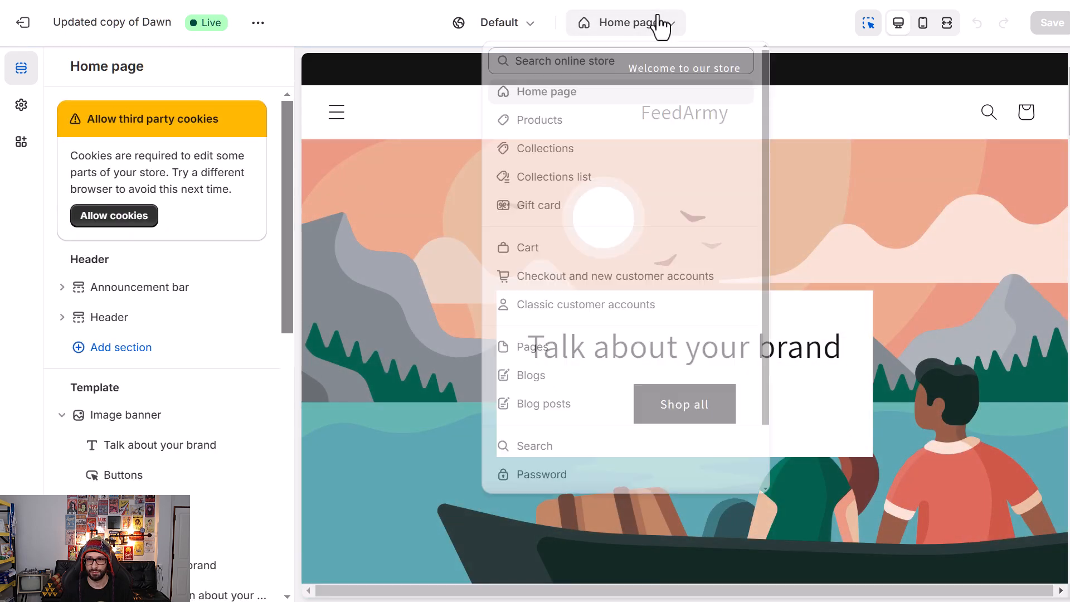
click(617, 267)
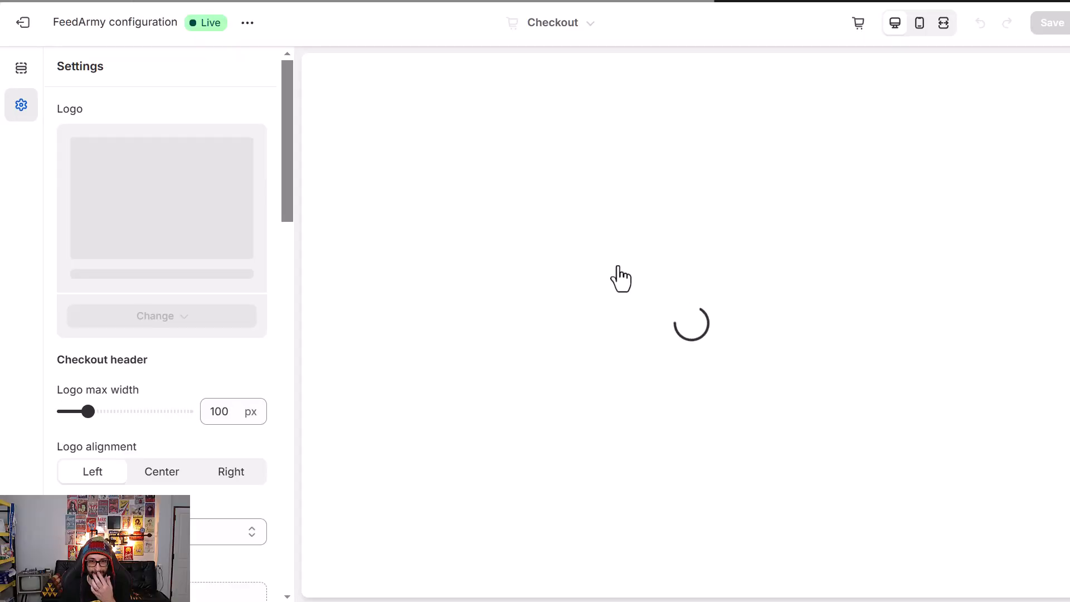
Step: Show the Thank you page in the checkout editor and look through its sections and settings
click(552, 22)
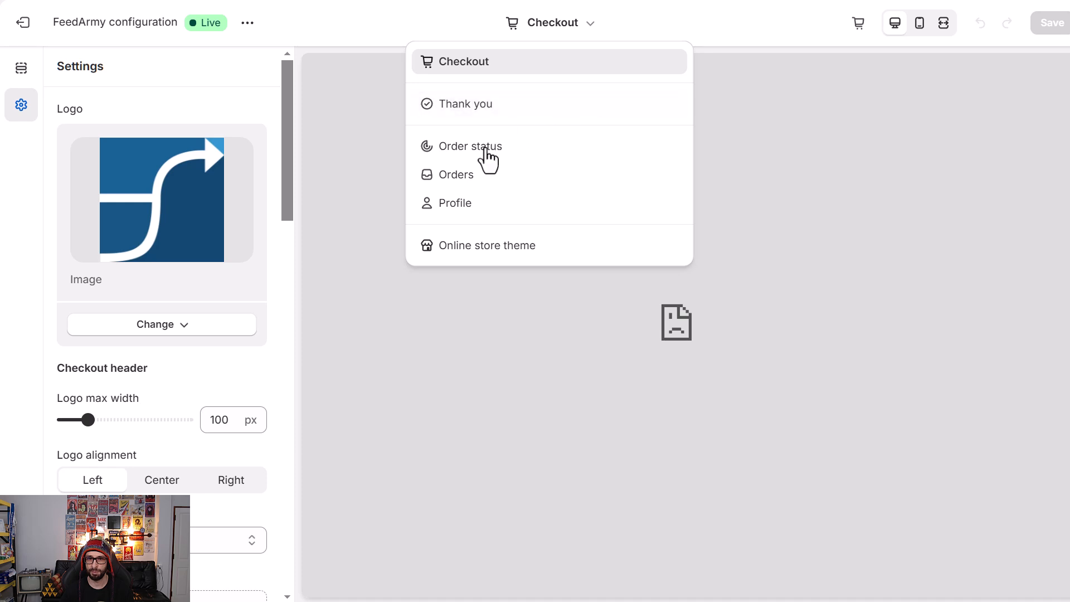
click(493, 111)
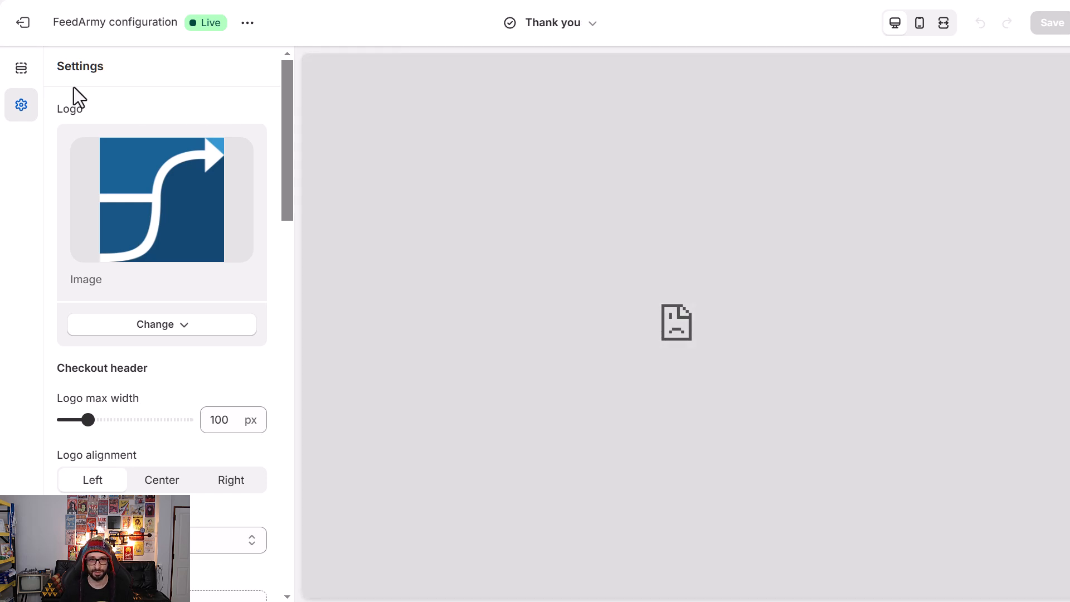
click(17, 68)
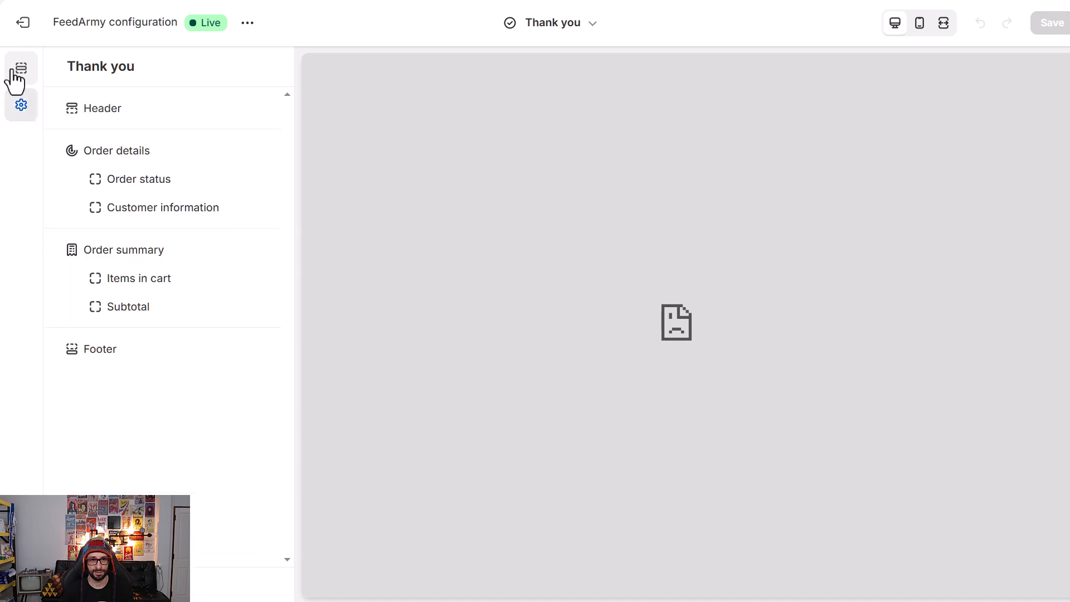
click(21, 106)
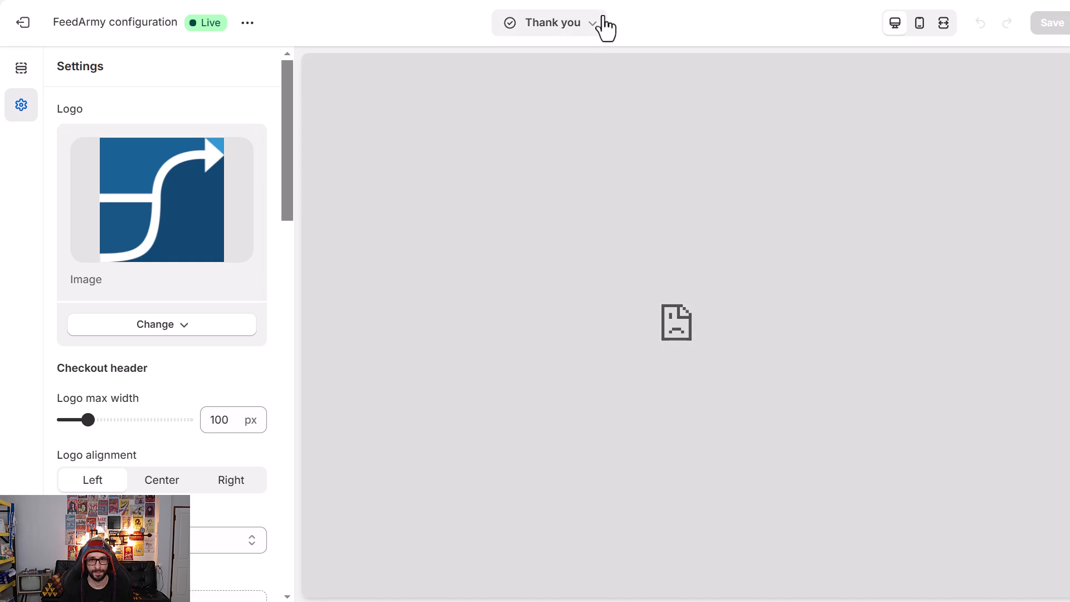
Step: Preview the Order status page and exit the checkout editor and store settings back to the Shopify admin
click(592, 23)
click(520, 162)
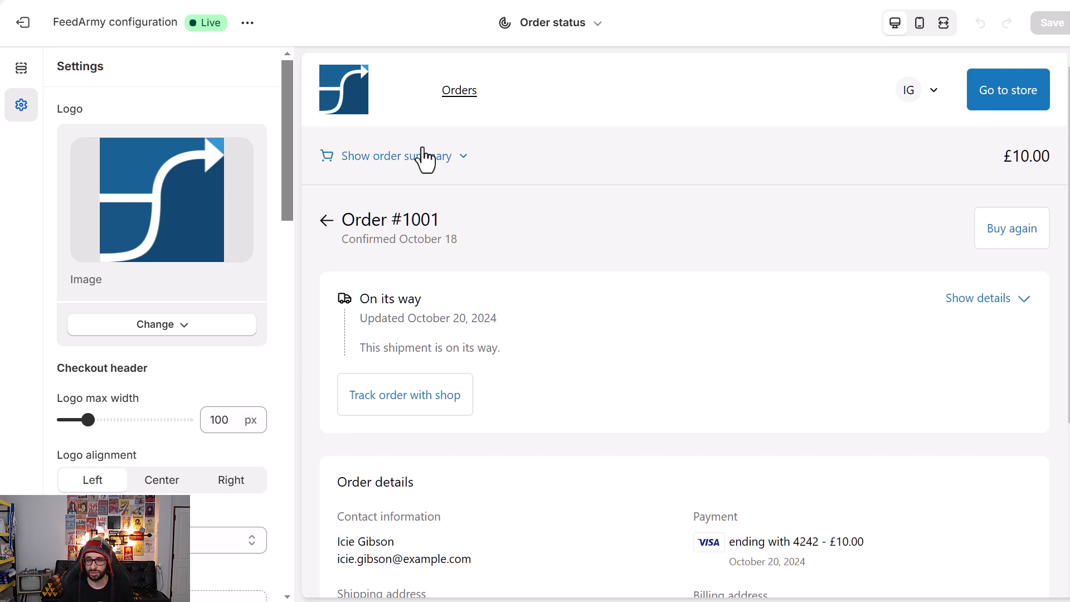
click(29, 22)
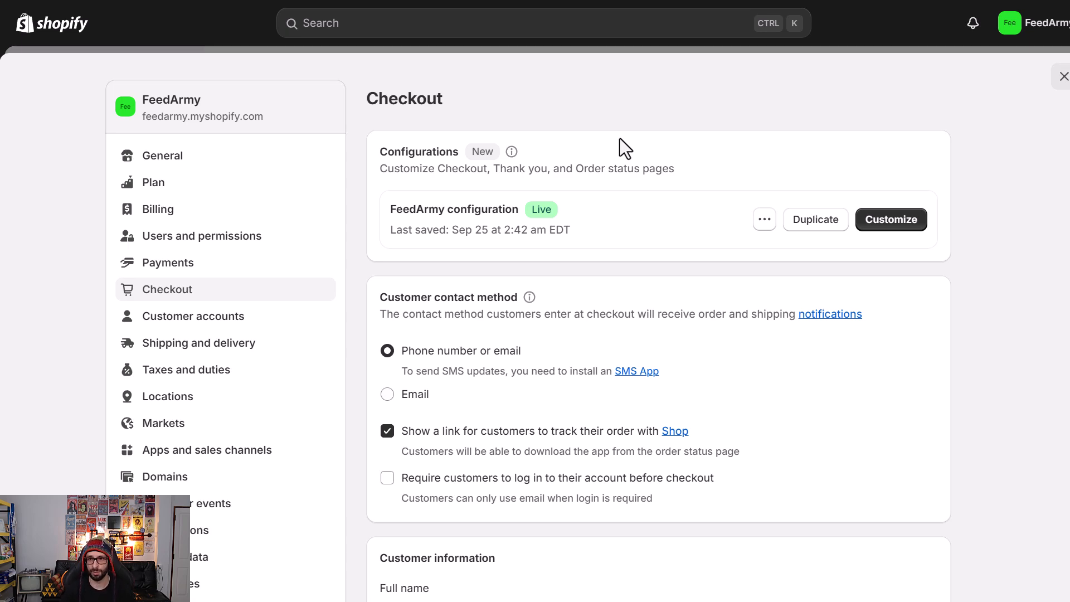
click(1063, 76)
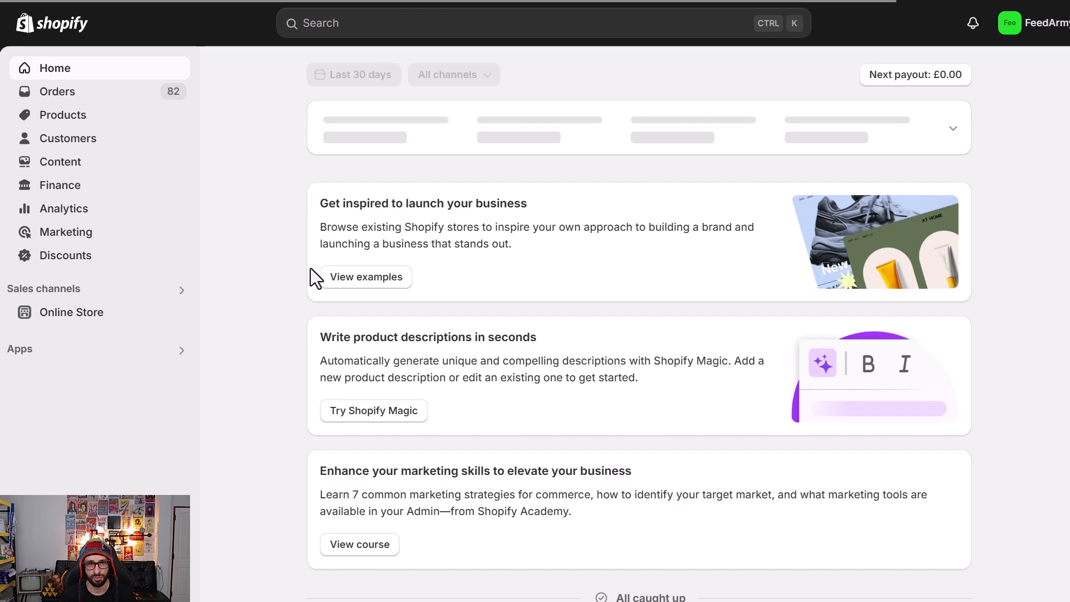